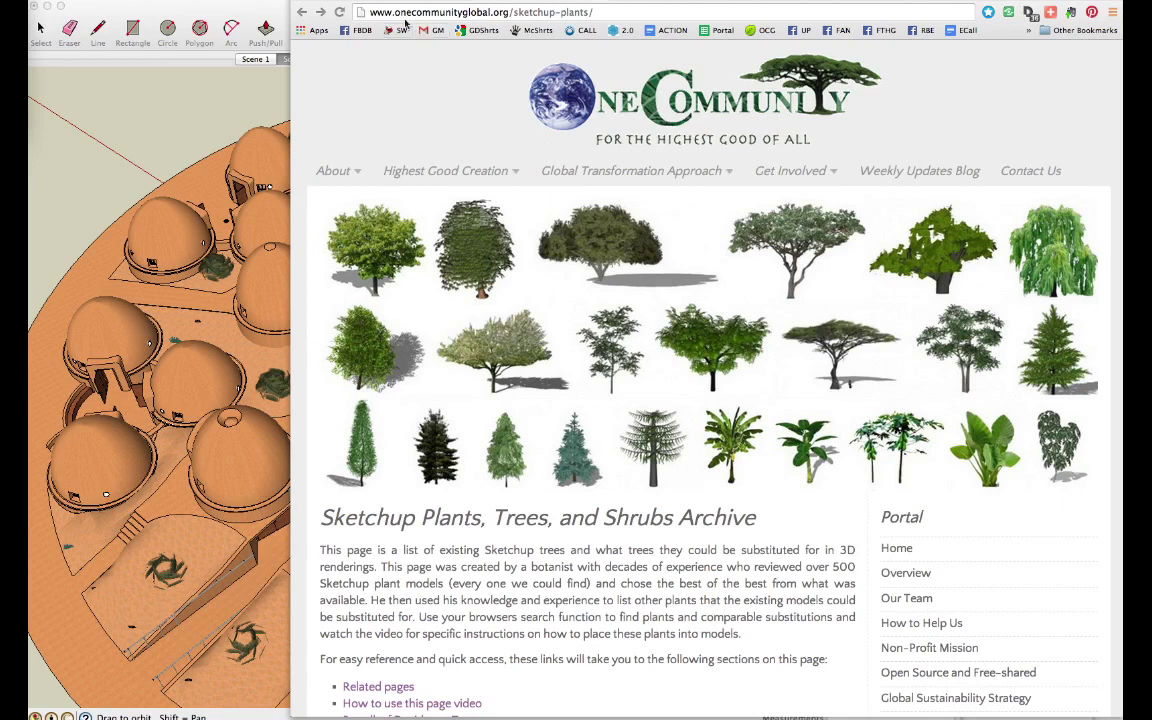
Step: Examine the web address of the SketchUp plants archive page, onecommunityglobal.org/sketchup-plants
{"action": "left_click", "coordinate": [373, 13]}
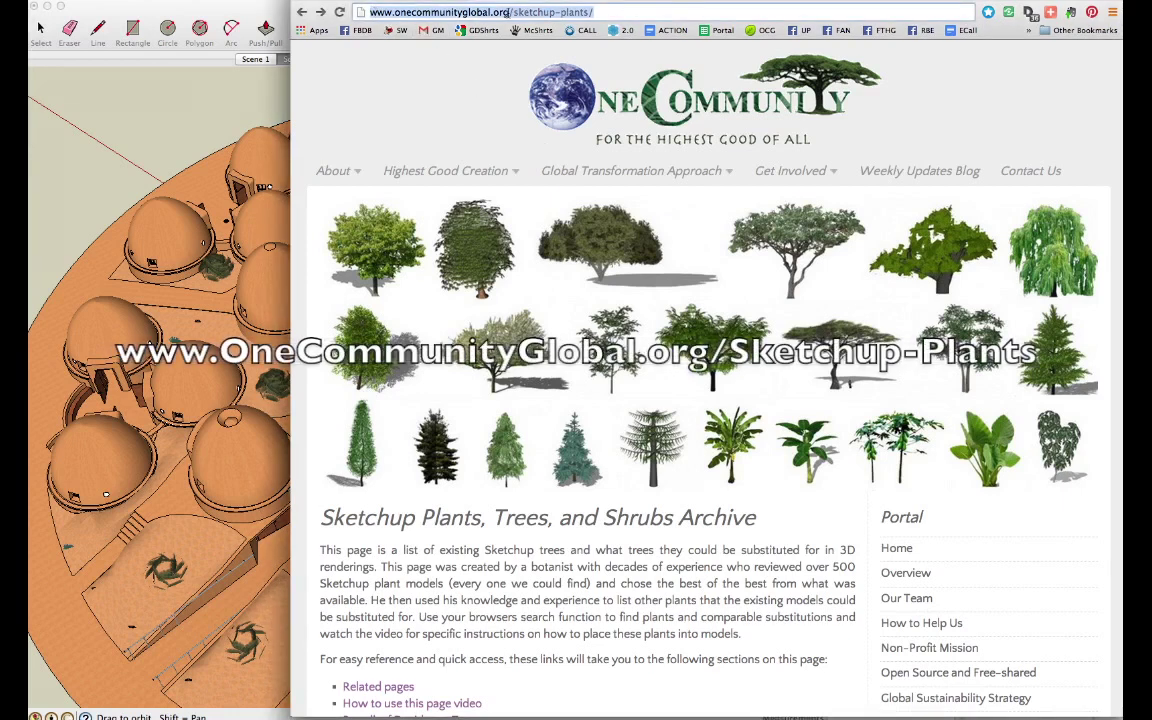
{"action": "left_click_drag", "start_coordinate": [509, 12], "coordinate": [372, 12]}
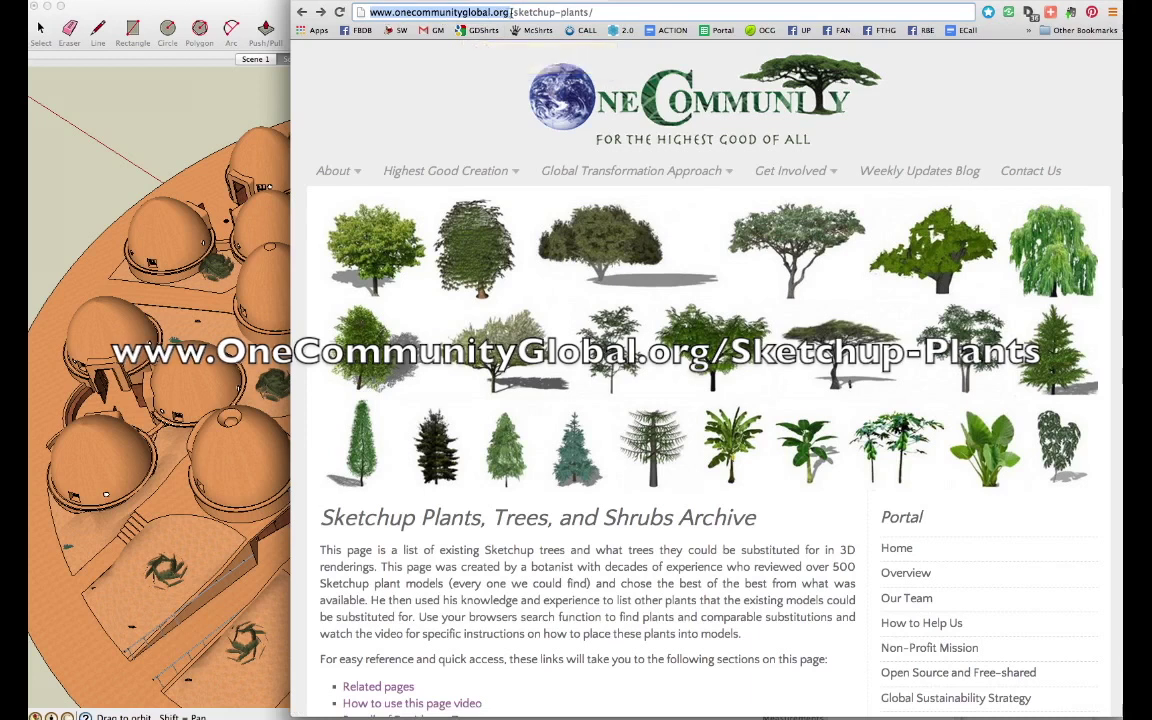
{"action": "left_click_drag", "start_coordinate": [510, 12], "coordinate": [606, 12]}
{"action": "triple_click", "coordinate": [606, 12]}
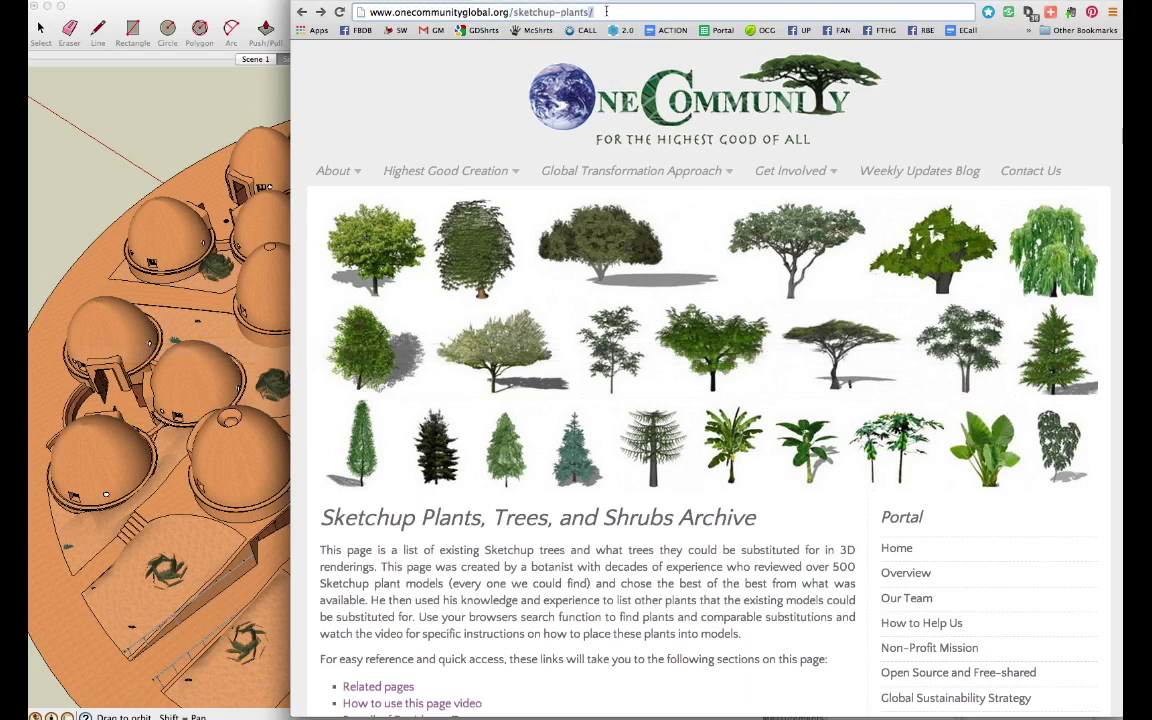
{"action": "left_click", "coordinate": [551, 578]}
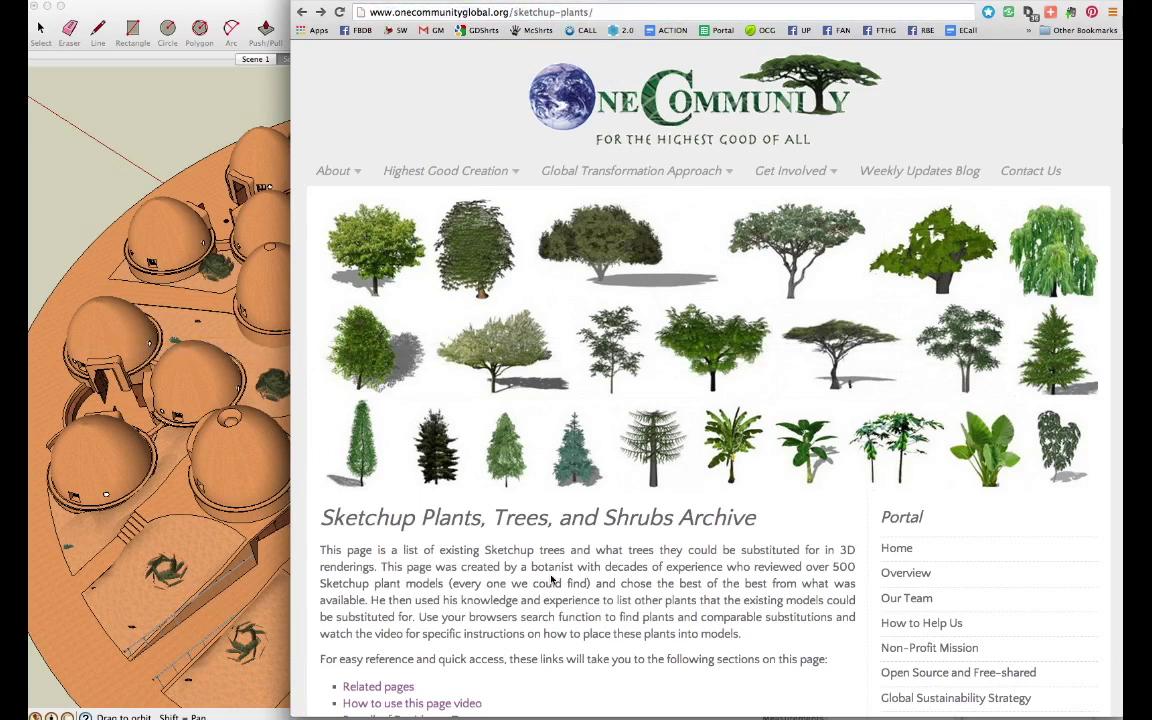
Step: Look over the archive page's section links, tutorial video and first broadleaf deciduous tree entry
{"action": "scroll", "coordinate": [551, 578], "scroll_direction": "down", "scroll_amount": 5}
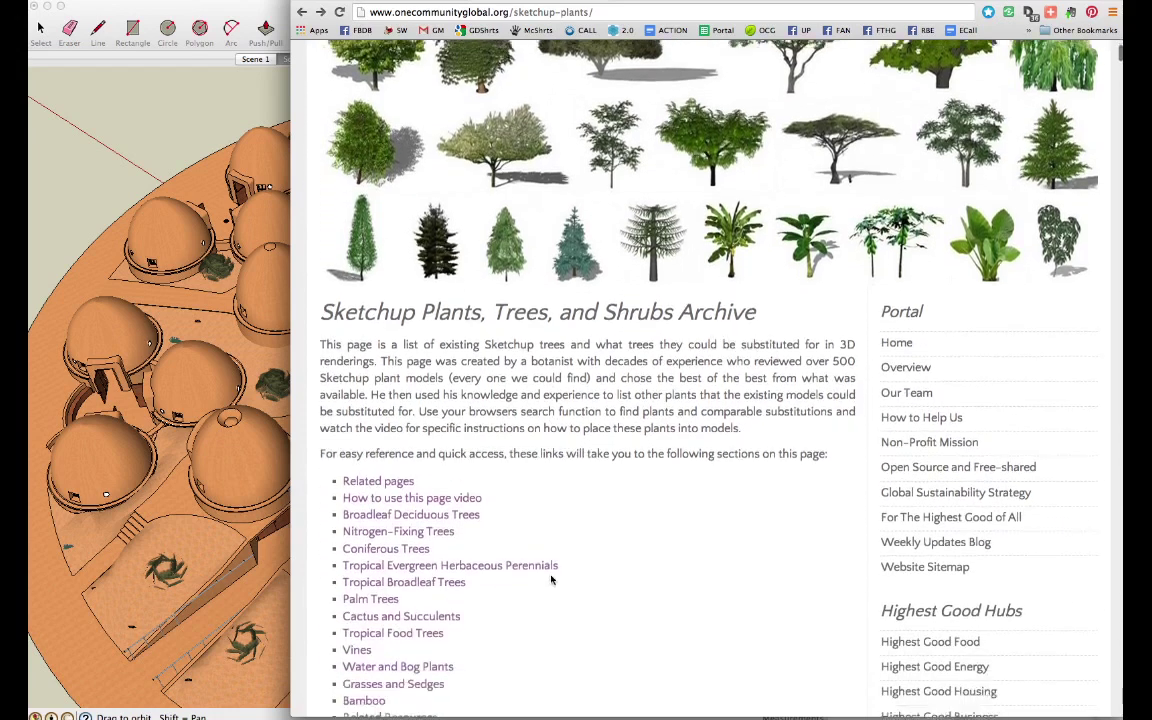
{"action": "scroll", "coordinate": [551, 579], "scroll_direction": "down", "scroll_amount": 1}
{"action": "scroll", "coordinate": [551, 579], "scroll_direction": "down", "scroll_amount": 1}
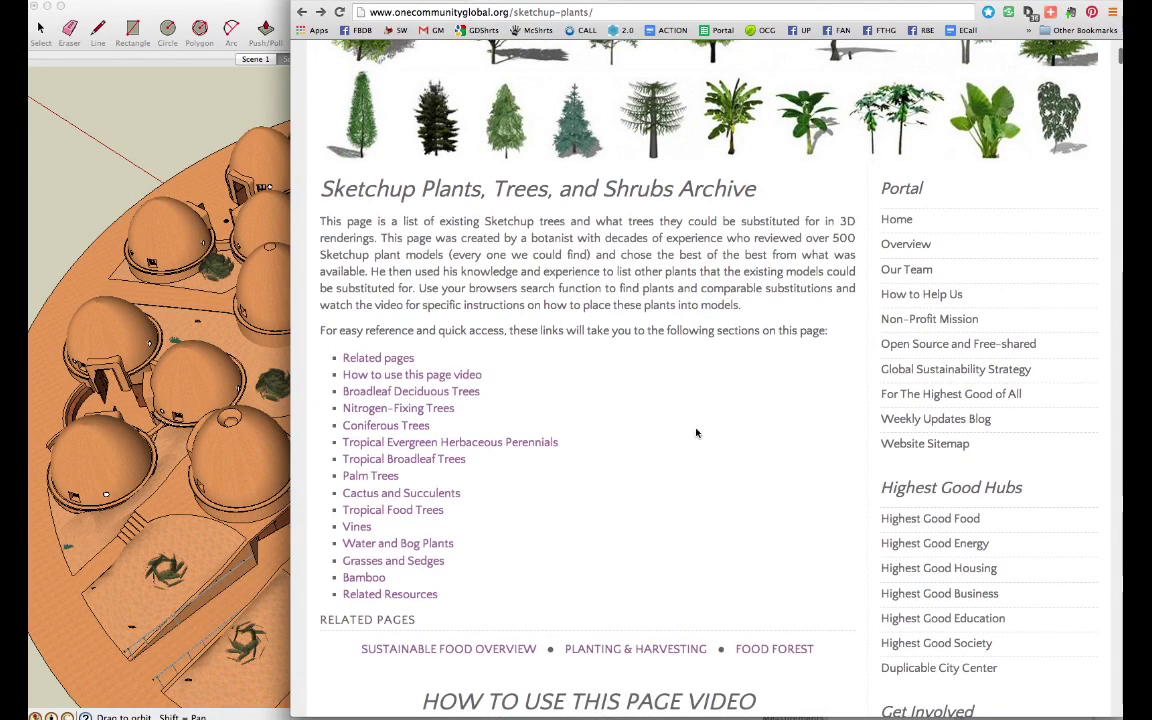
{"action": "scroll", "coordinate": [662, 477], "scroll_direction": "down", "scroll_amount": 3}
{"action": "scroll", "coordinate": [662, 477], "scroll_direction": "down", "scroll_amount": 5}
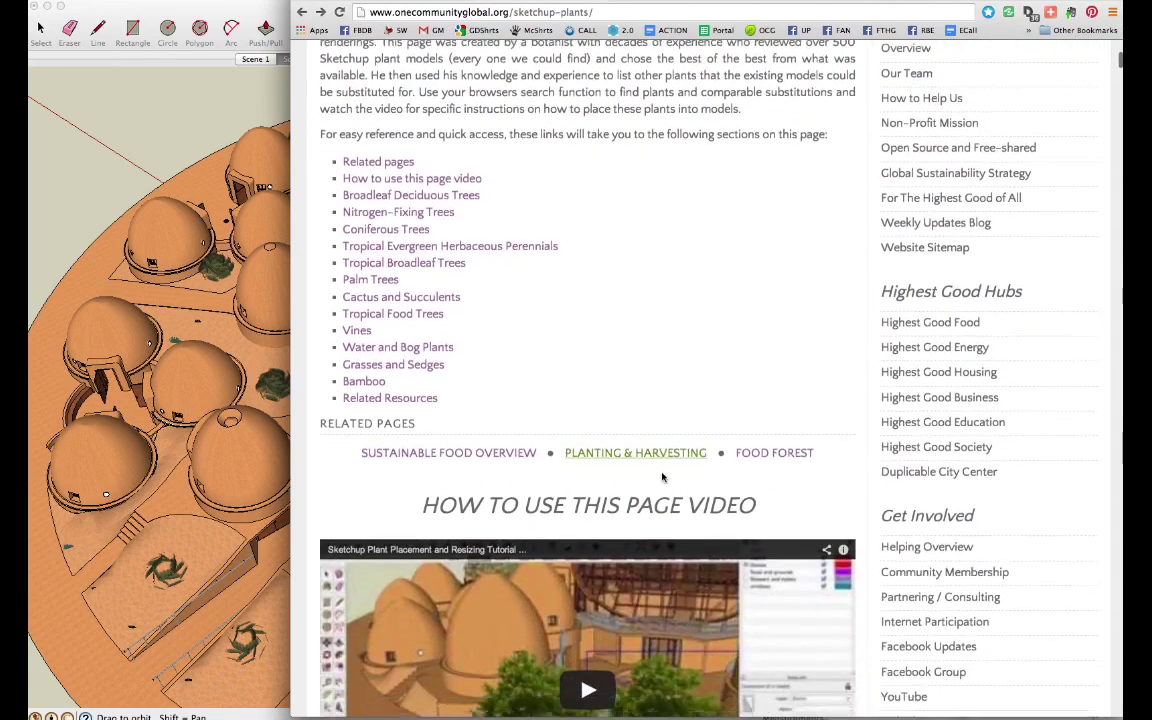
{"action": "scroll", "coordinate": [691, 580], "scroll_direction": "down", "scroll_amount": 10}
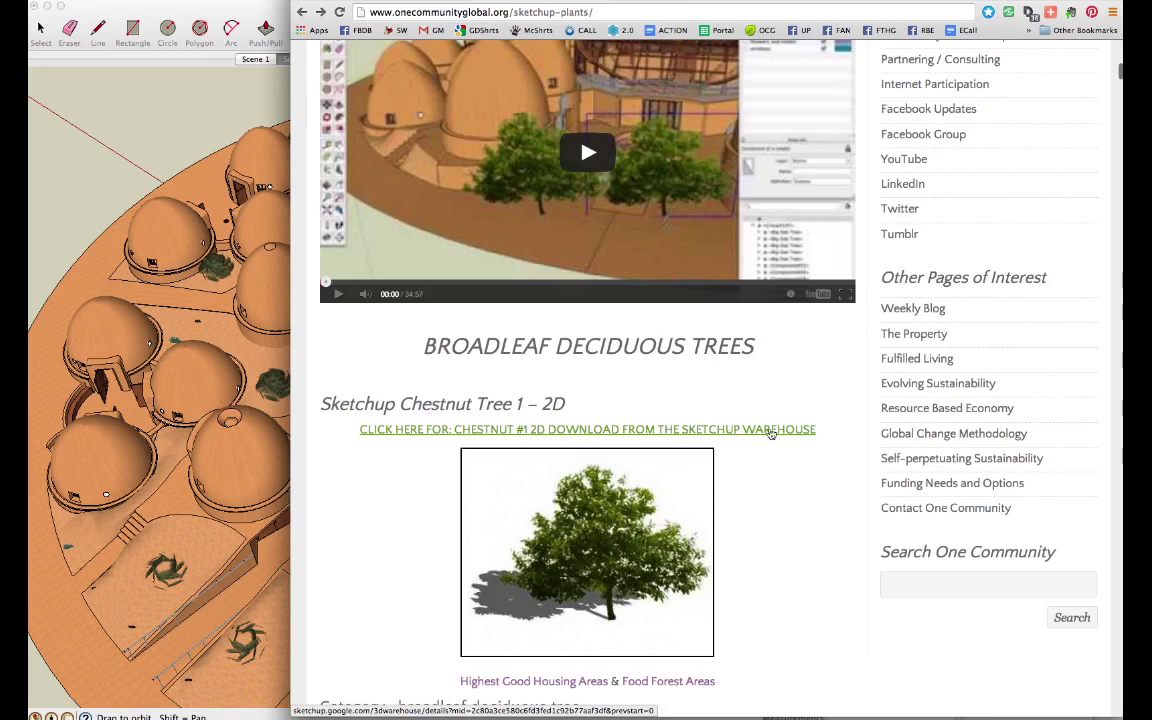
{"action": "scroll", "coordinate": [797, 581], "scroll_direction": "down", "scroll_amount": 1}
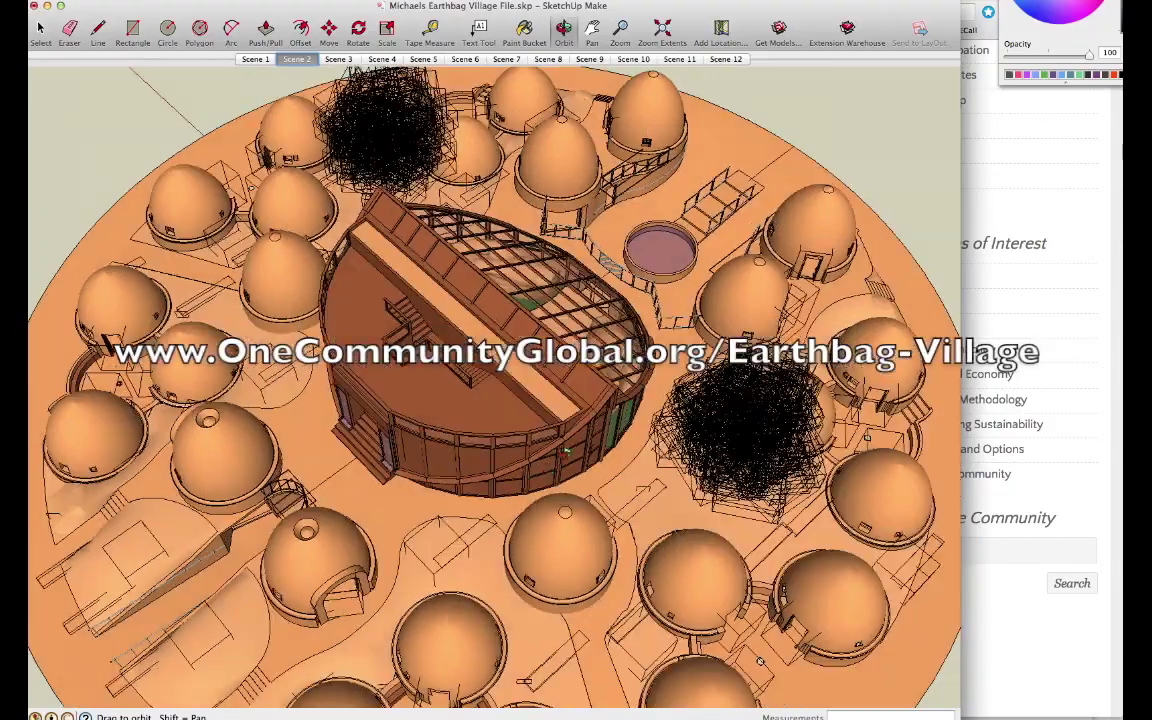
Step: View the earthbag village model in SketchUp from another angle and return to the browser to read the Chestnut Tree 1 and 2 entries
{"action": "left_click_drag", "start_coordinate": [566, 452], "coordinate": [633, 428]}
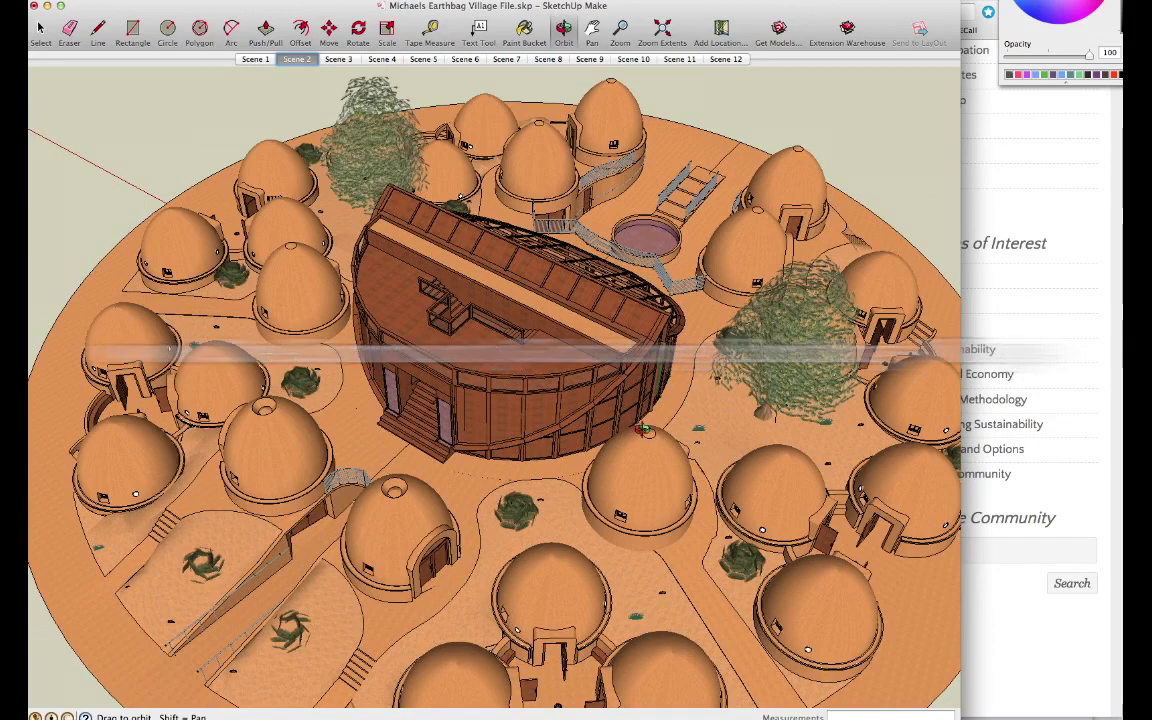
{"action": "left_click", "coordinate": [1008, 644]}
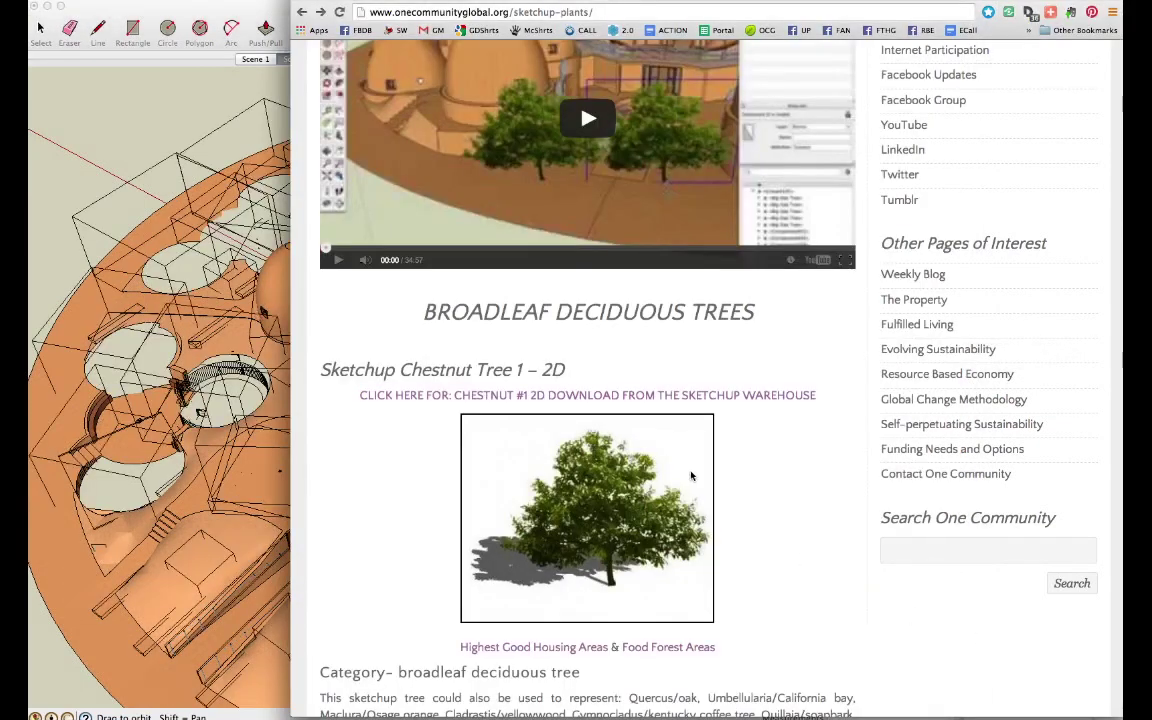
{"action": "scroll", "coordinate": [762, 491], "scroll_direction": "down", "scroll_amount": 3}
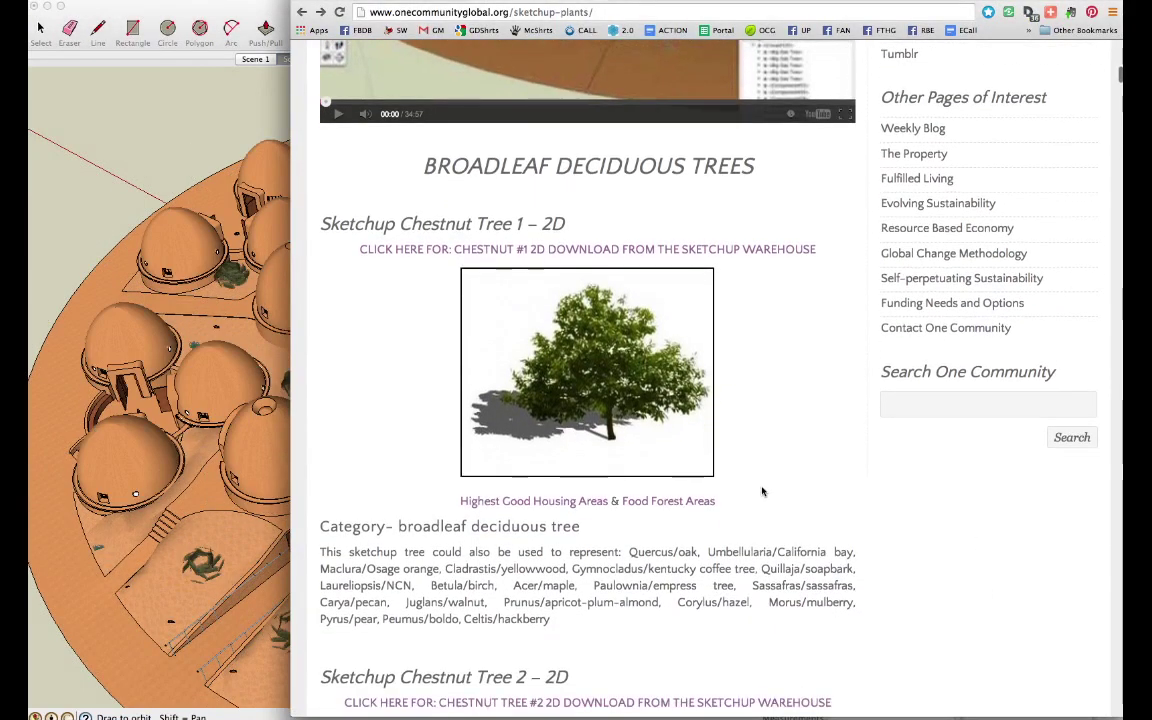
{"action": "scroll", "coordinate": [762, 491], "scroll_direction": "down", "scroll_amount": 2}
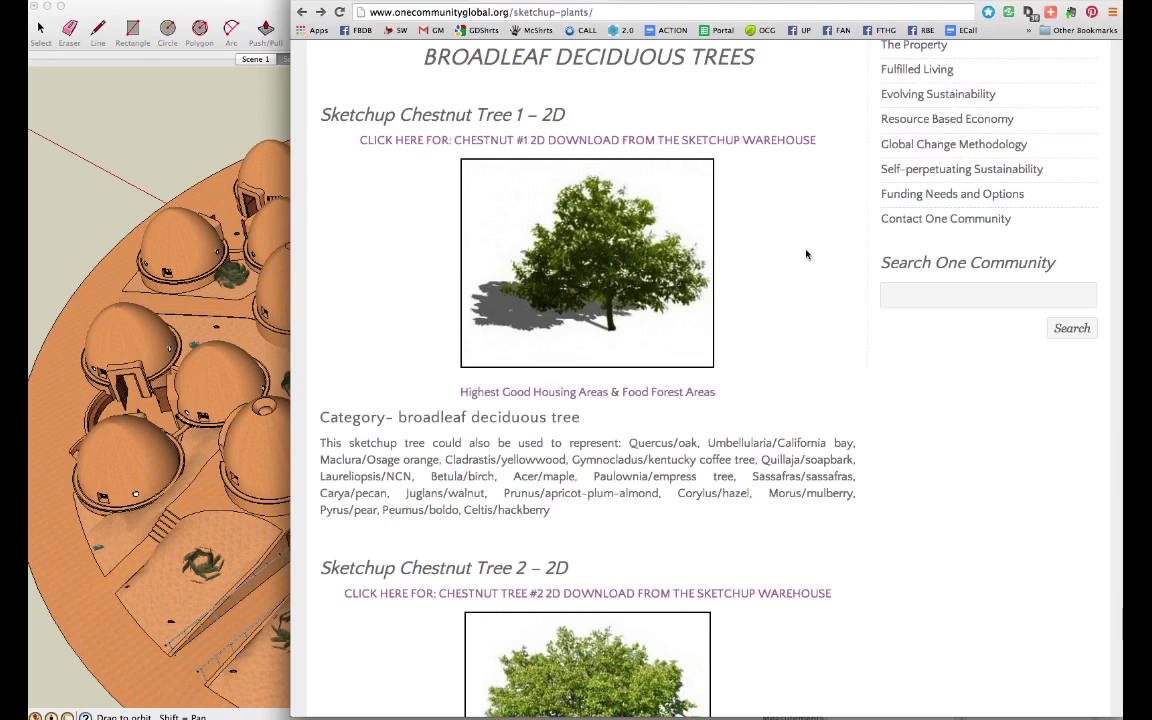
{"action": "scroll", "coordinate": [806, 254], "scroll_direction": "down", "scroll_amount": 3}
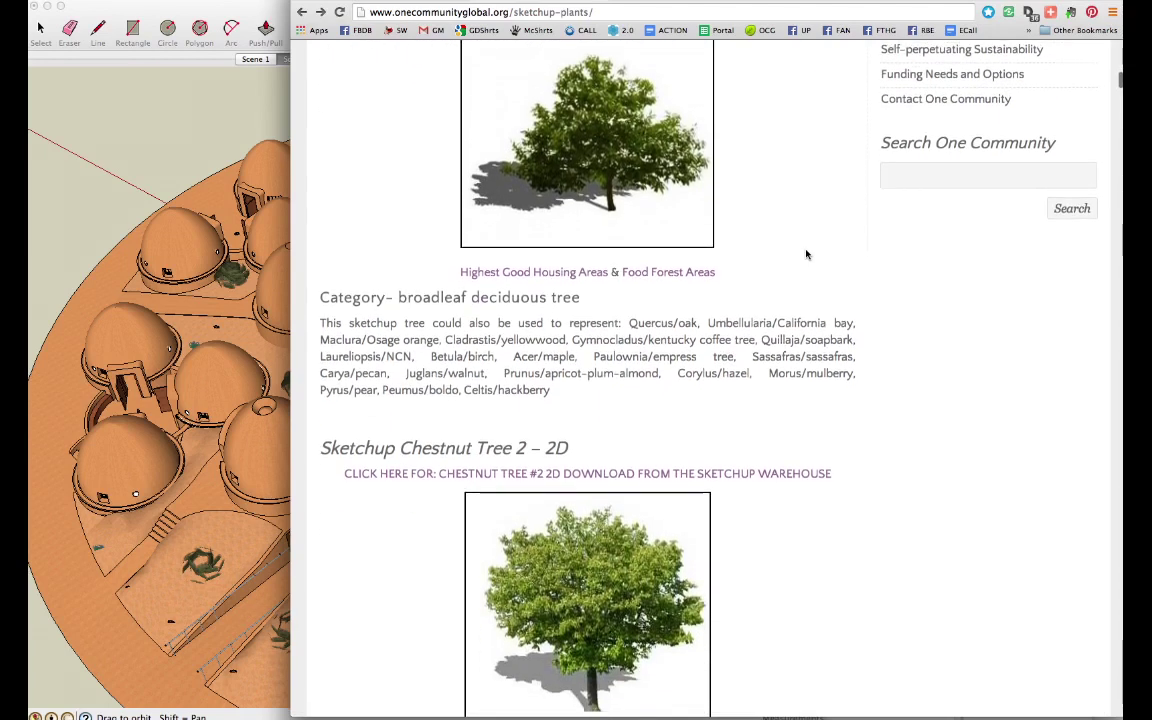
{"action": "scroll", "coordinate": [824, 270], "scroll_direction": "down", "scroll_amount": 3}
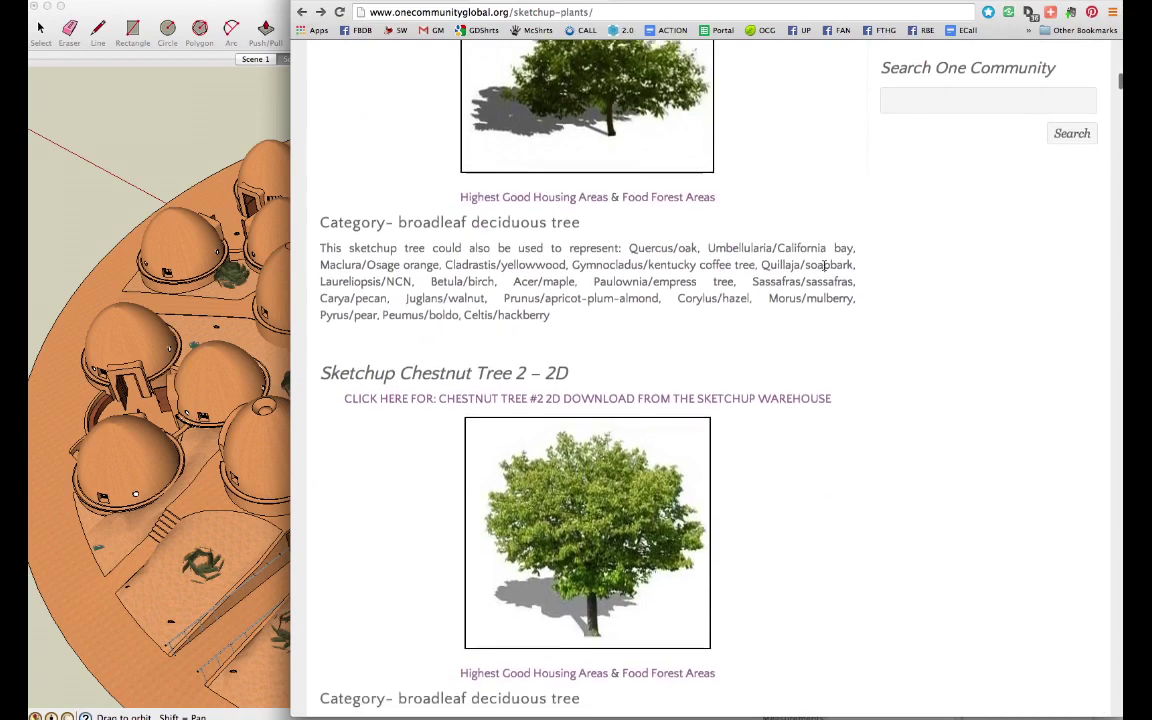
{"action": "scroll", "coordinate": [843, 463], "scroll_direction": "down", "scroll_amount": 2}
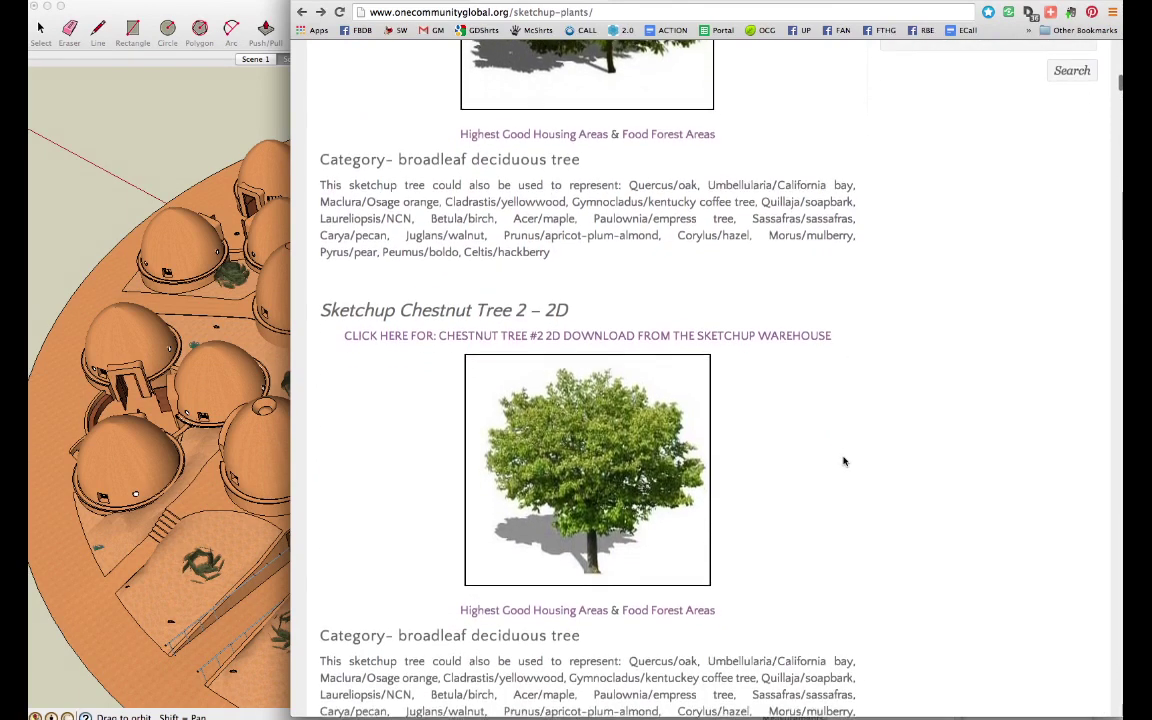
{"action": "scroll", "coordinate": [843, 461], "scroll_direction": "down", "scroll_amount": 2}
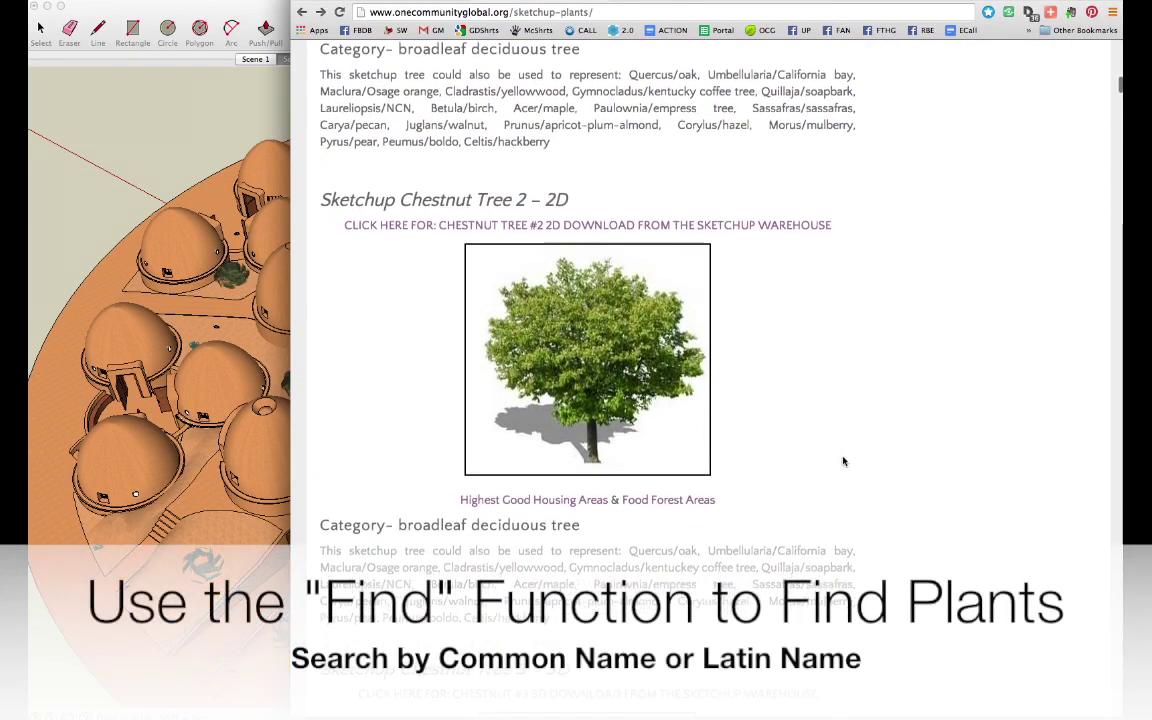
Step: Search the archive page for the common name "maple" and go through all the matching tree entries
{"action": "key", "text": "super+f"}
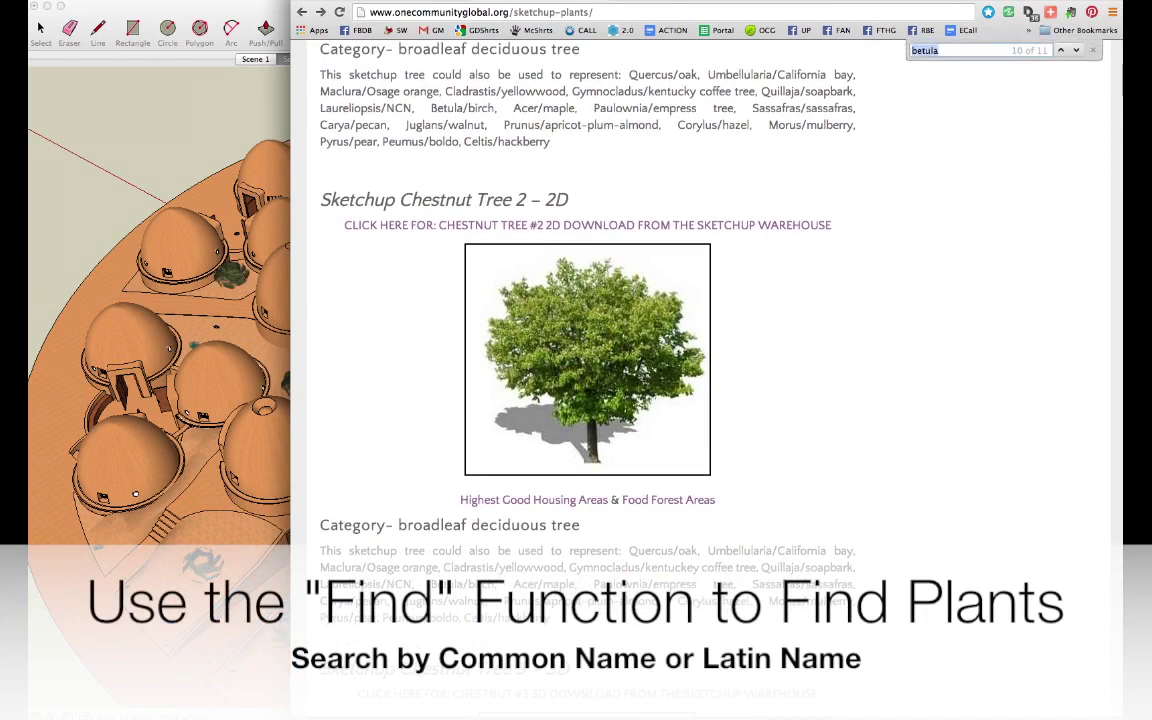
{"action": "type", "text": "maple"}
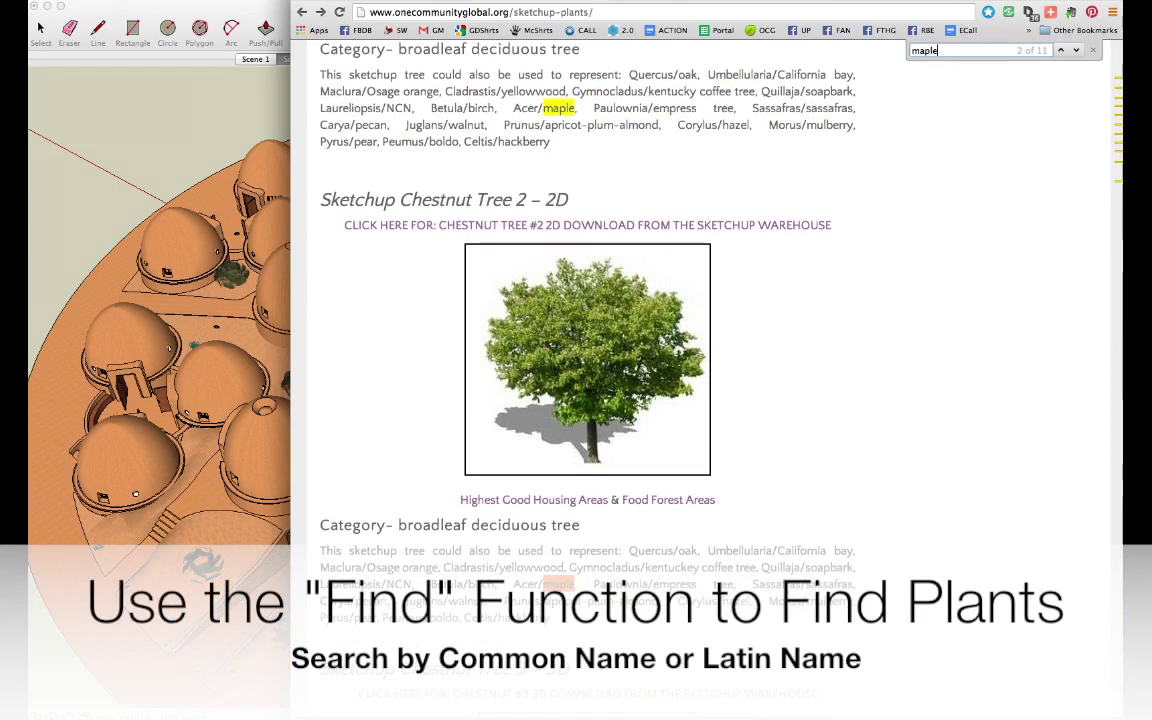
{"action": "key", "text": "Return"}
{"action": "key", "text": "Return"}
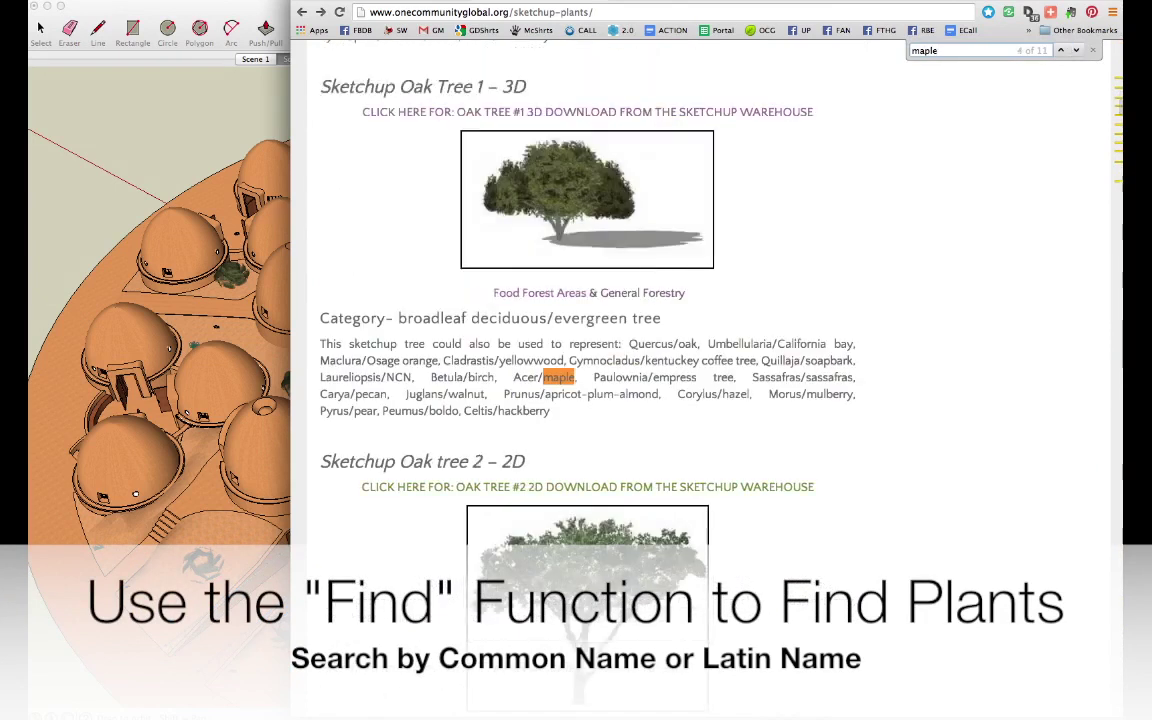
{"action": "key", "text": "Return"}
{"action": "key", "text": "Return"}
{"action": "key", "text": "Return"}
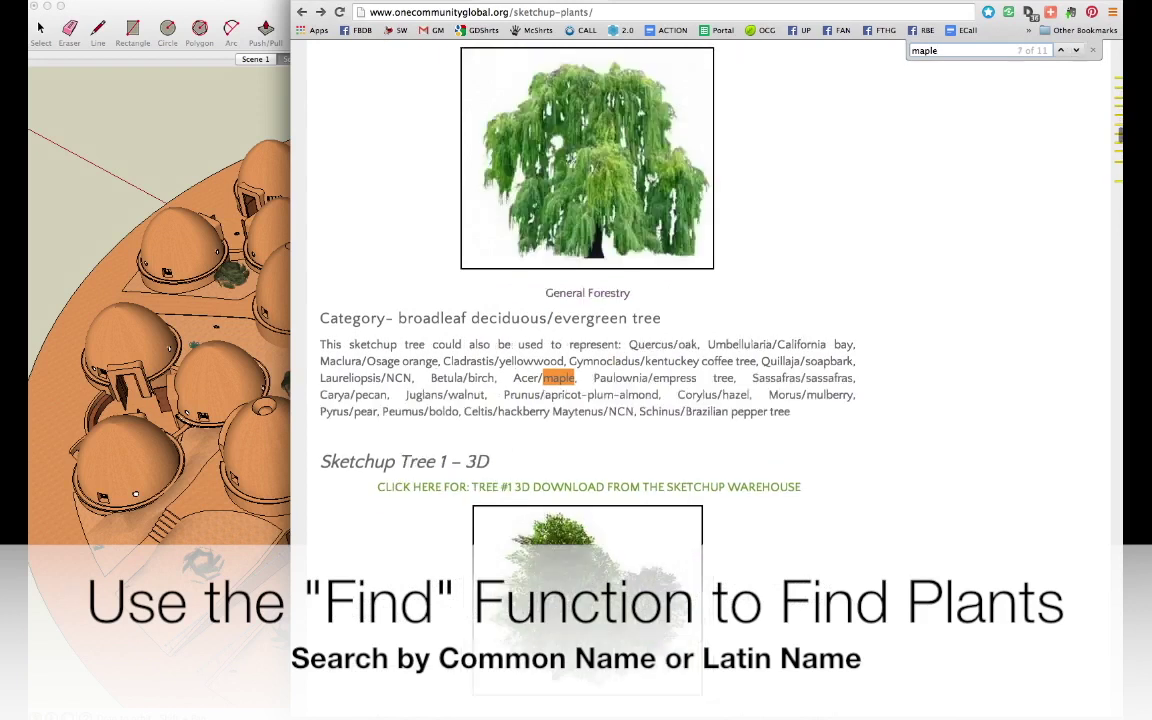
{"action": "key", "text": "Return"}
{"action": "key", "text": "Return"}
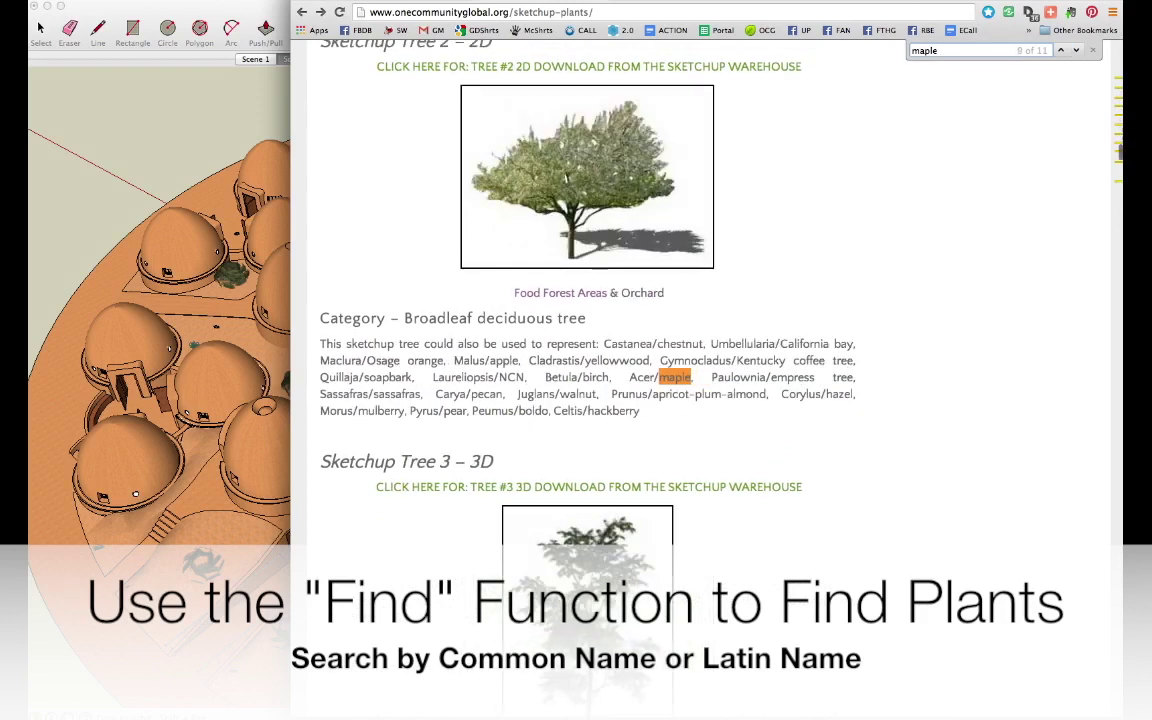
{"action": "key", "text": "Return"}
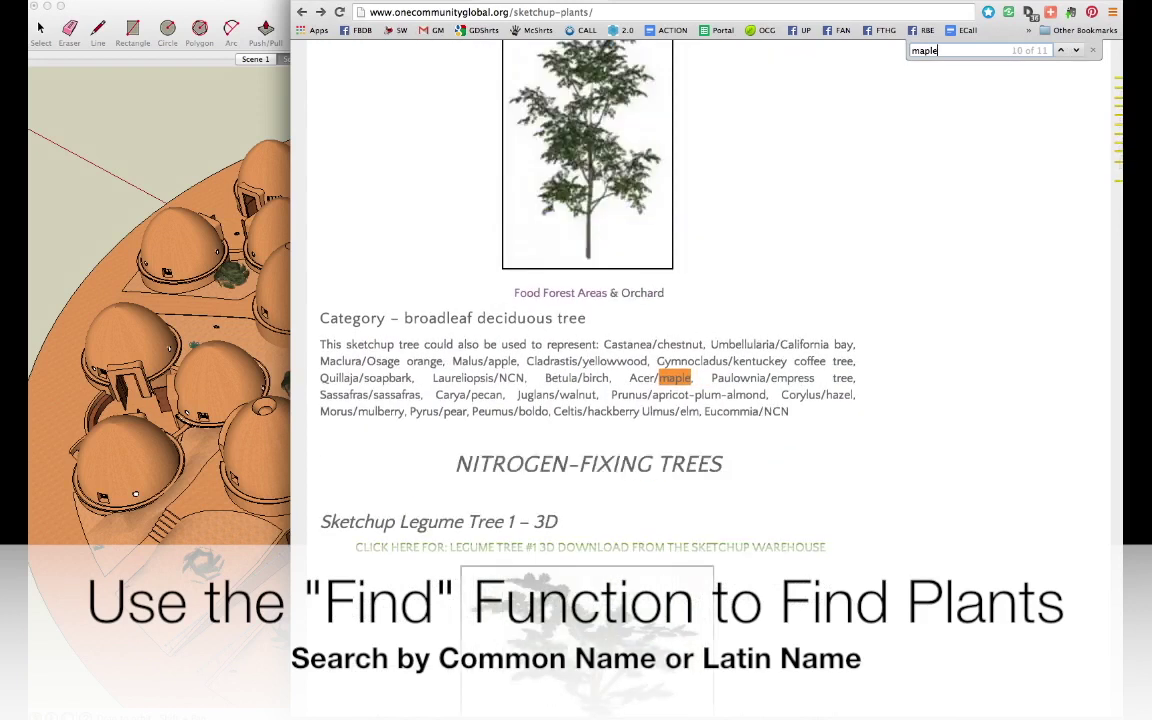
{"action": "key", "text": "Return"}
{"action": "key", "text": "Return"}
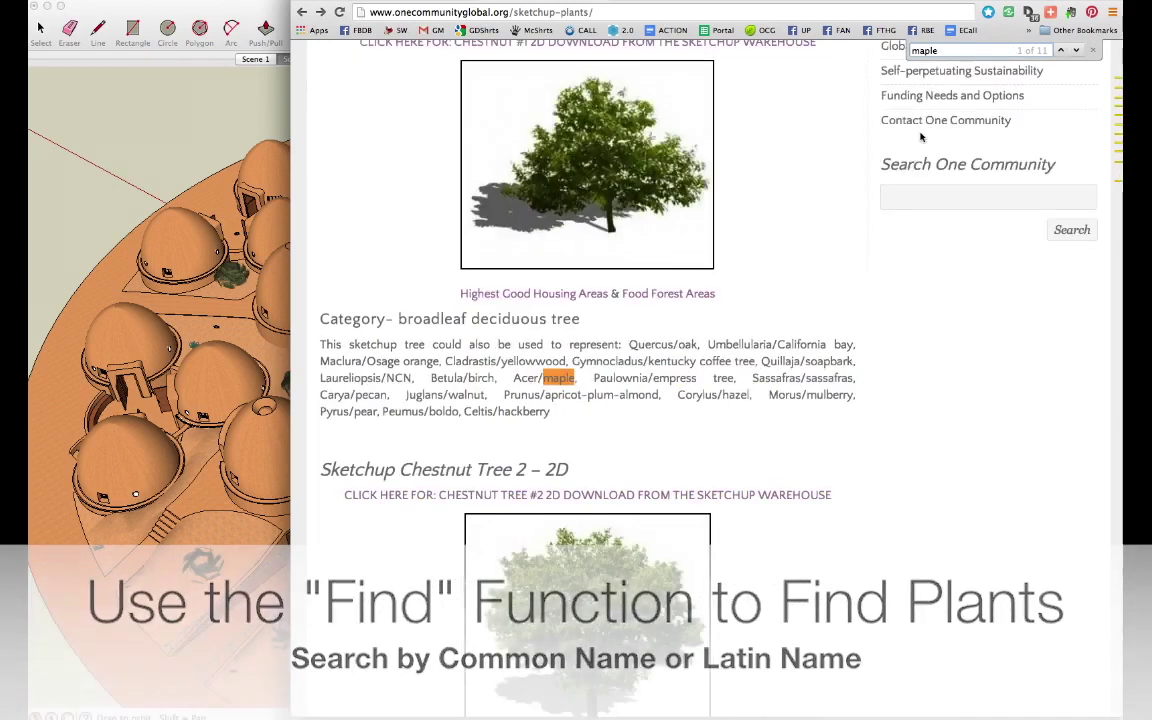
Step: Search the archive page for the Latin name "acer" and go through several of the matches
{"action": "double_click", "coordinate": [914, 51]}
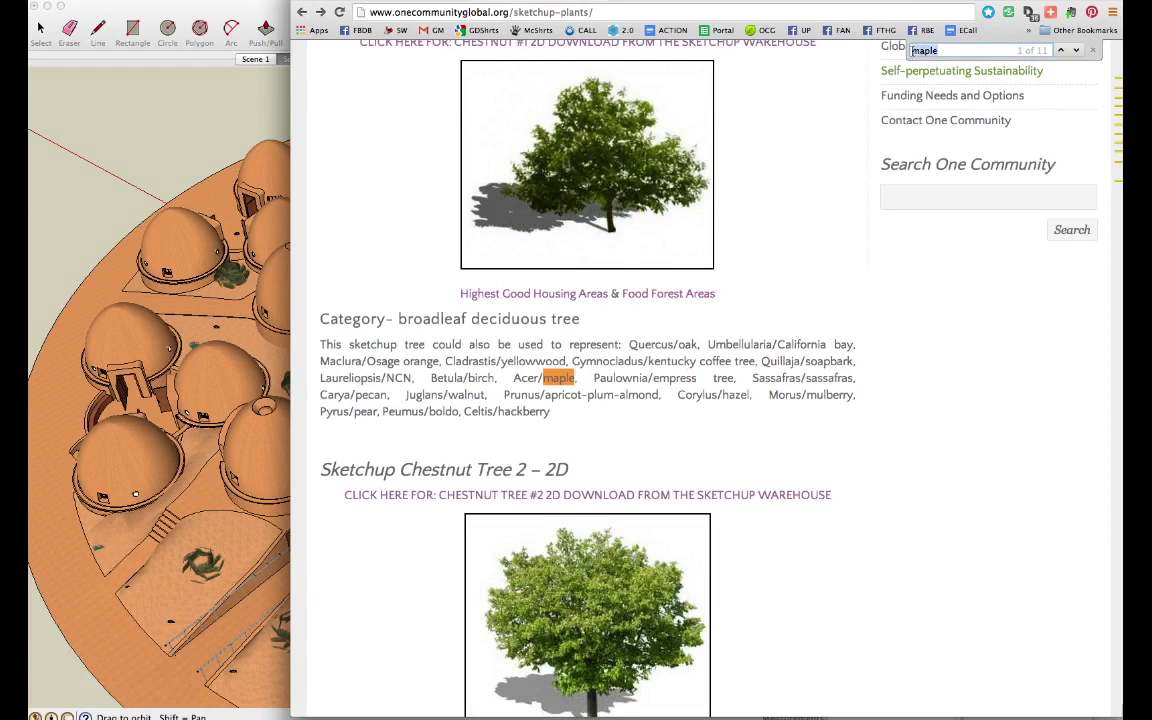
{"action": "type", "text": "acer"}
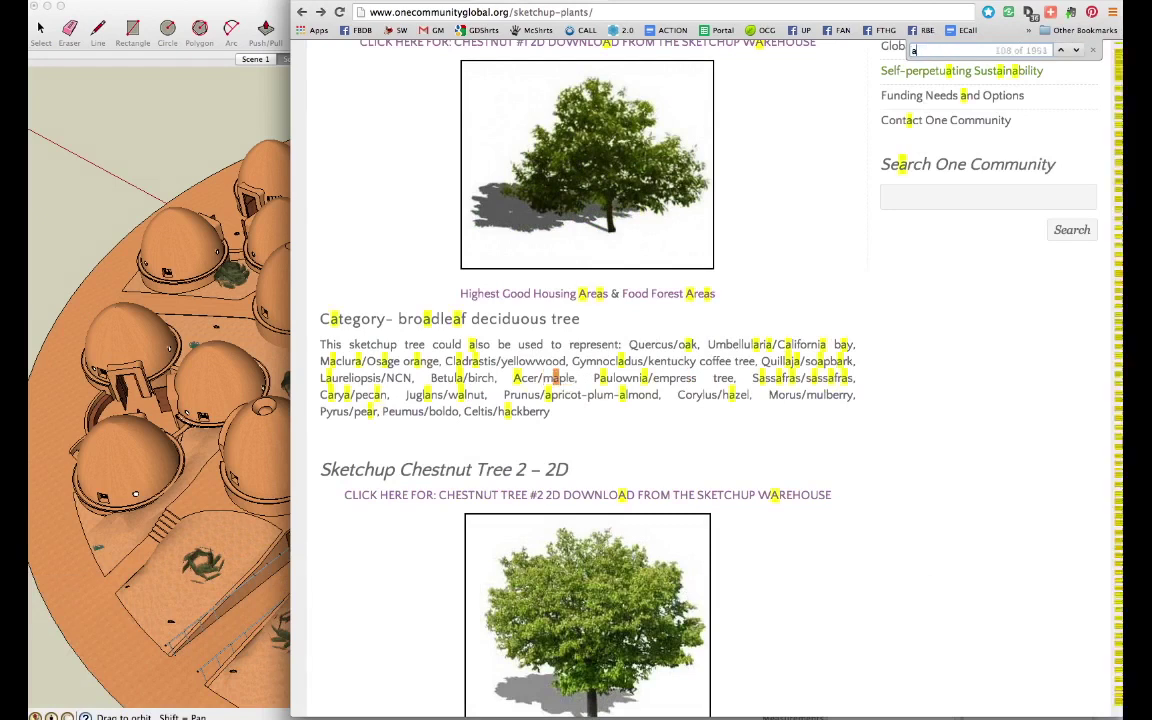
{"action": "key", "text": "Return"}
{"action": "key", "text": "Return"}
{"action": "key", "text": "Return"}
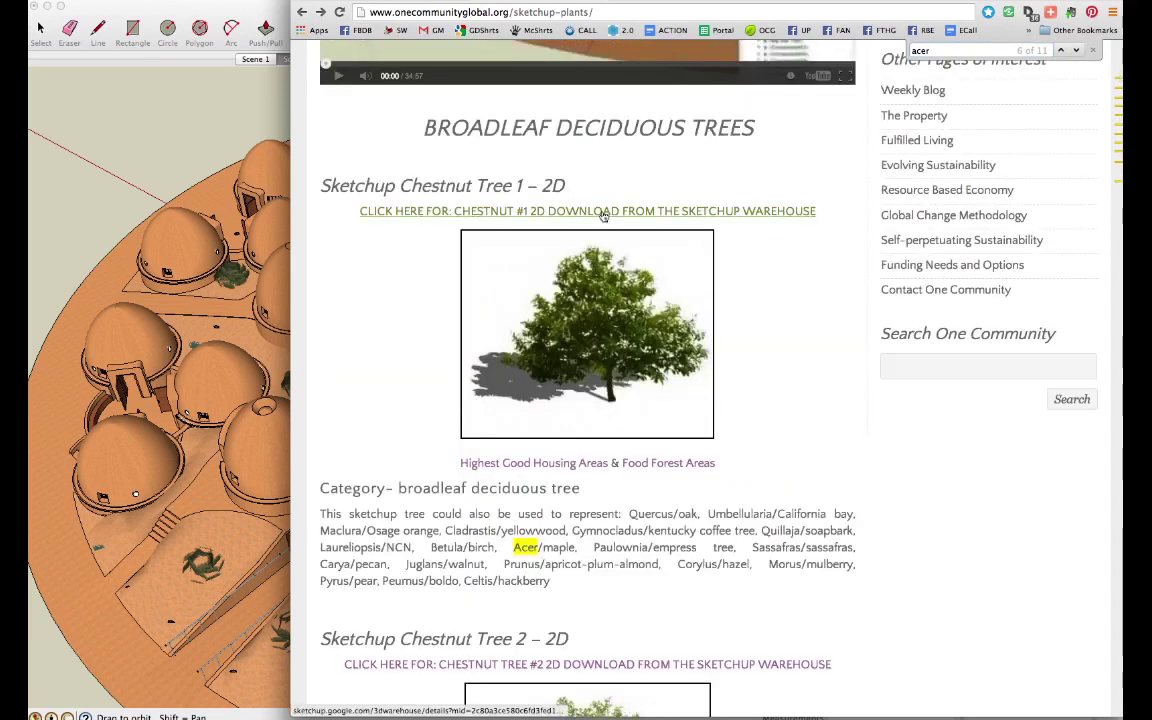
Step: Download the 2D Chestnut #1 model from 3D Warehouse in SketchUp 6 format, saving it over Castano.skp on the Desktop
{"action": "left_click", "coordinate": [571, 334]}
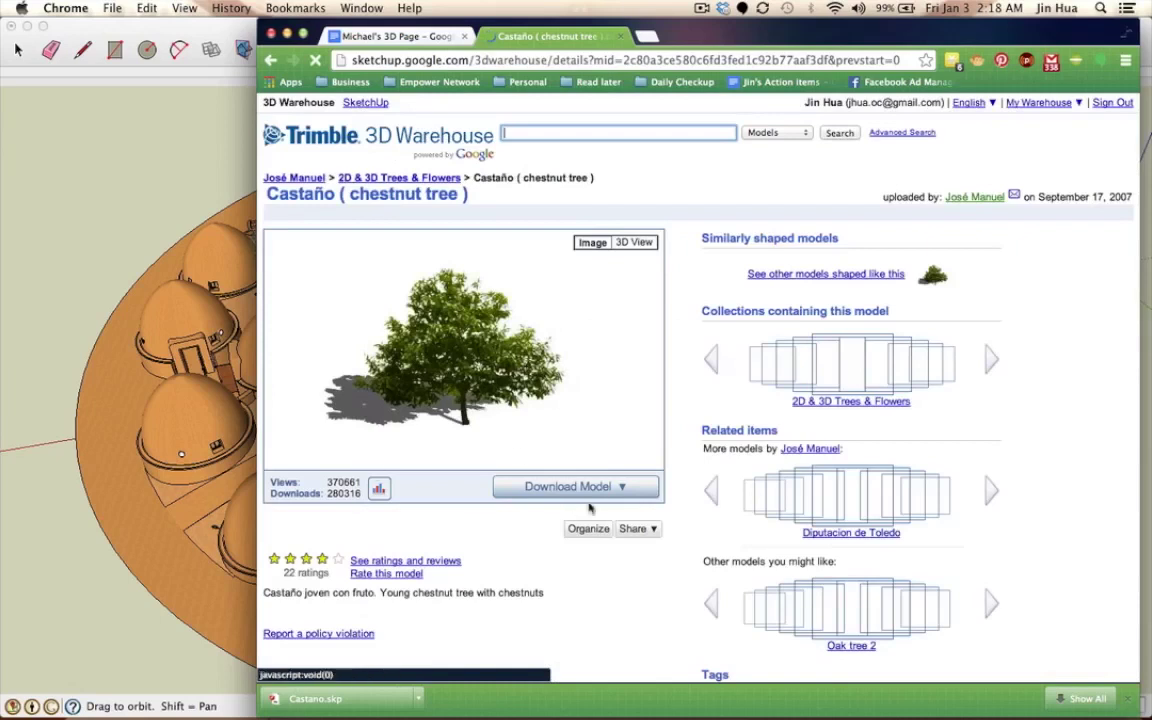
{"action": "left_click", "coordinate": [588, 492]}
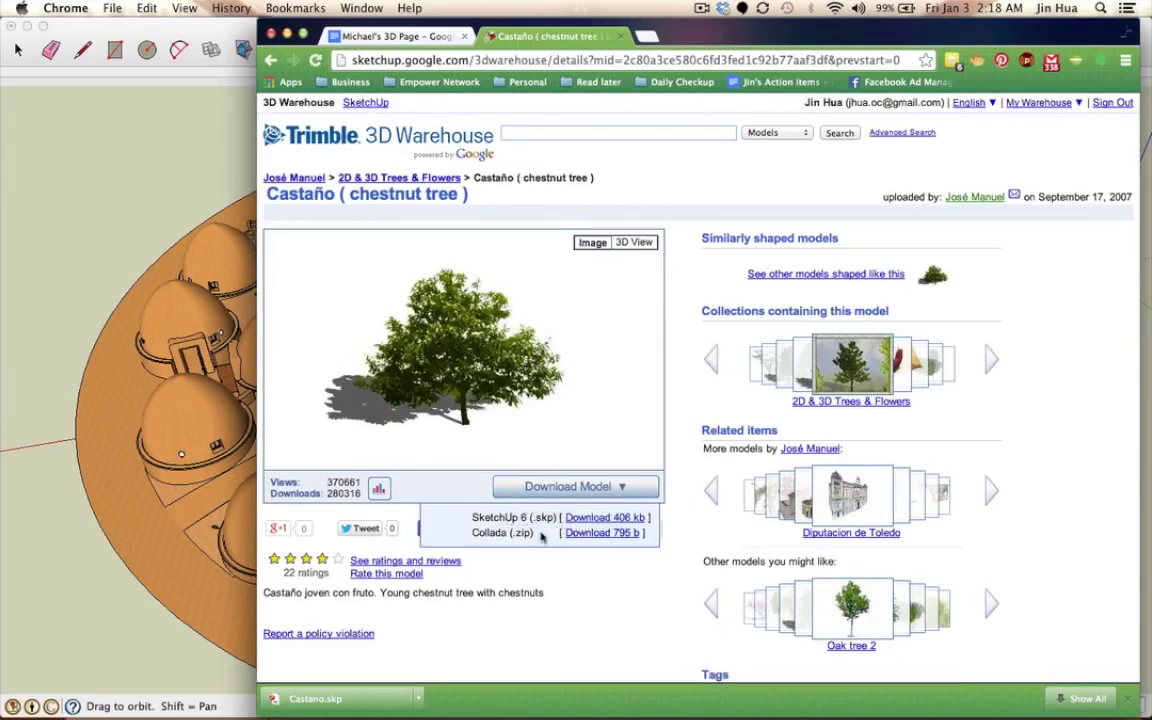
{"action": "left_click", "coordinate": [622, 518]}
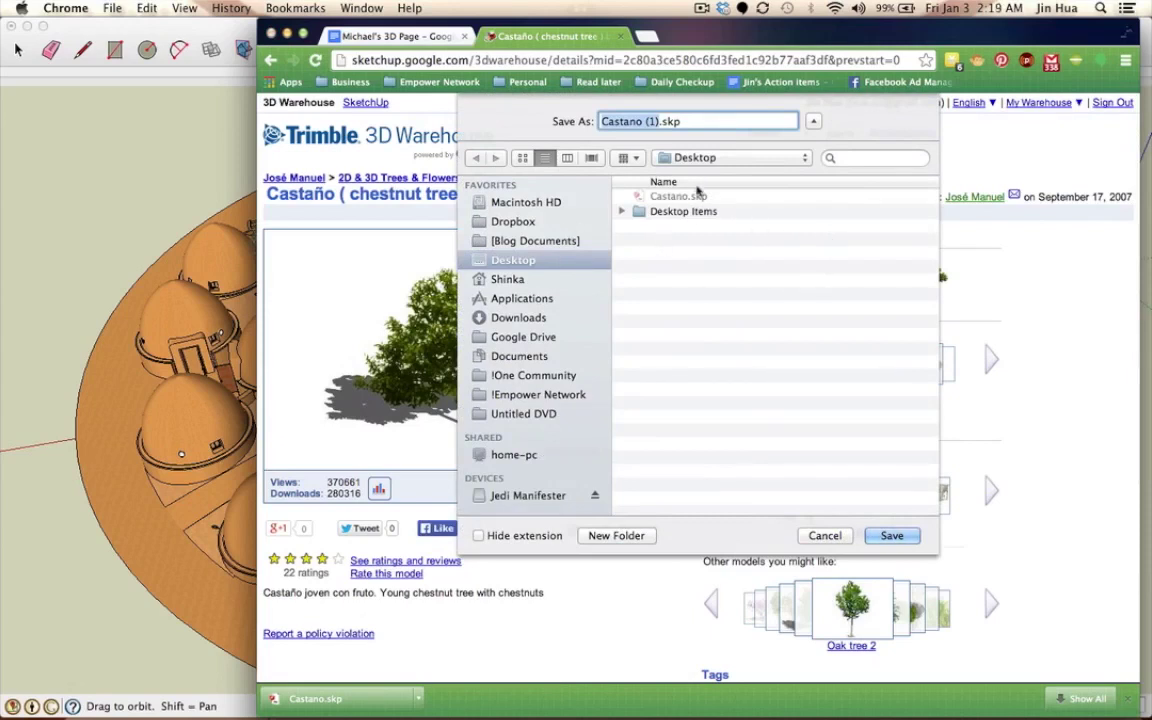
{"action": "left_click", "coordinate": [689, 198]}
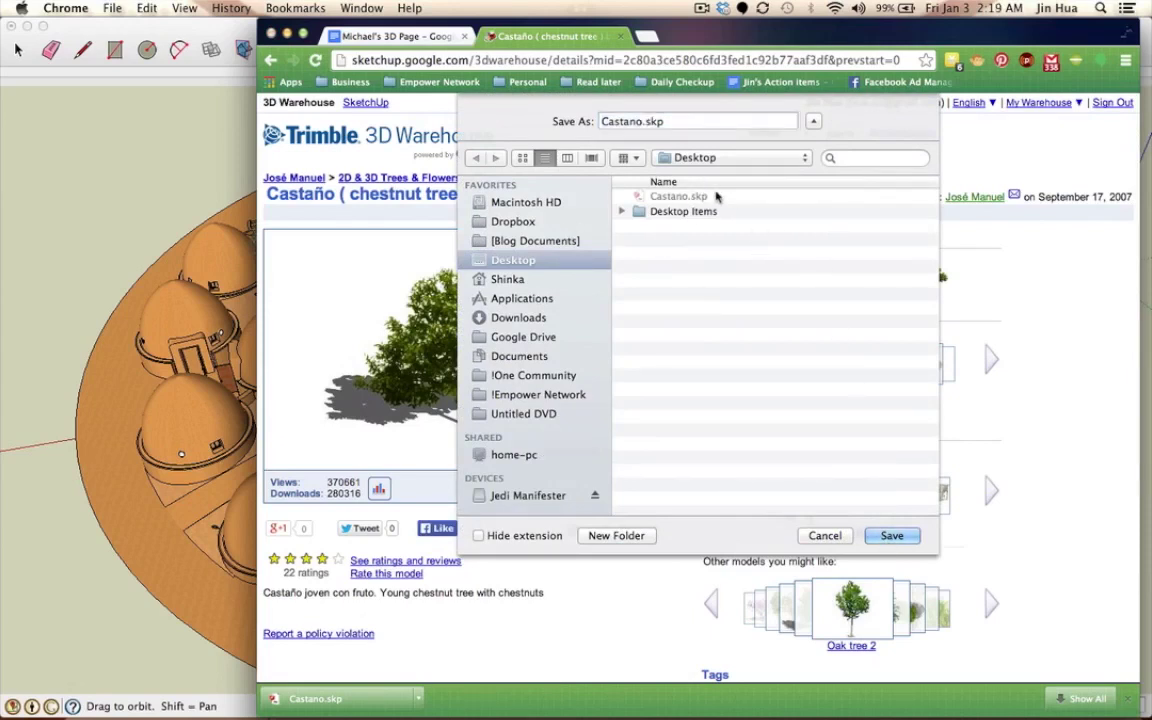
{"action": "left_click", "coordinate": [900, 537]}
{"action": "left_click", "coordinate": [826, 192]}
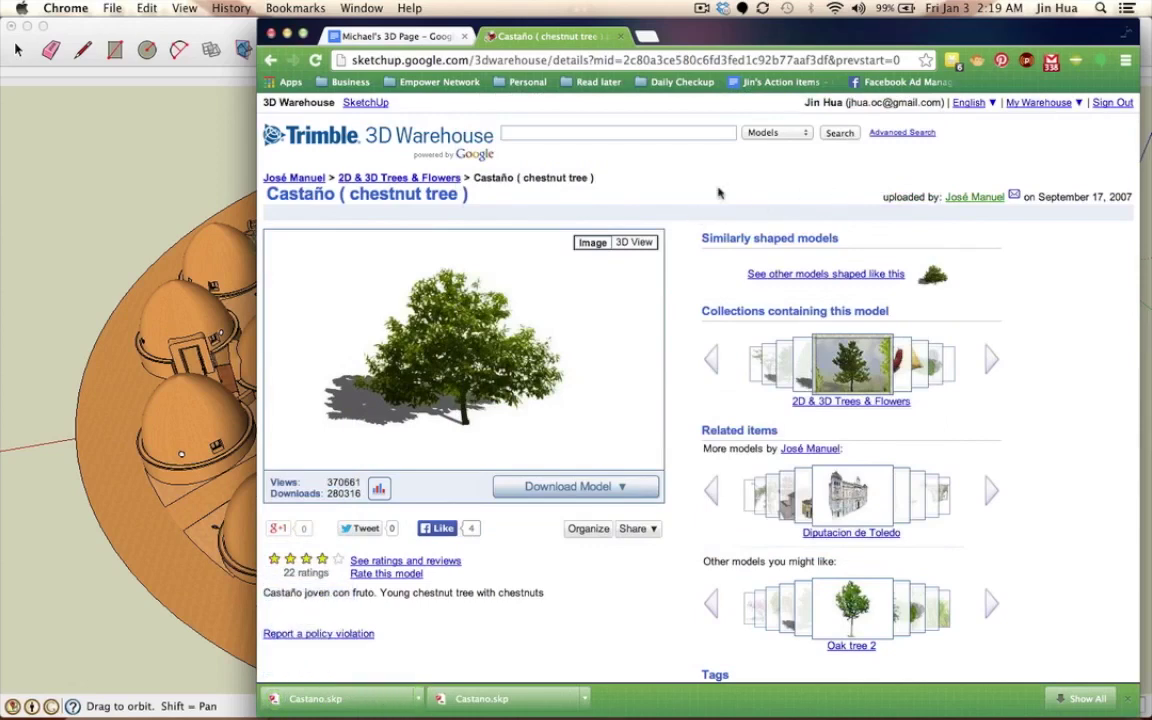
Step: Move Castano.skp to a free spot on the desktop, open it in SketchUp and dismiss the version warning
{"action": "key", "text": "F11"}
{"action": "left_click", "coordinate": [940, 205]}
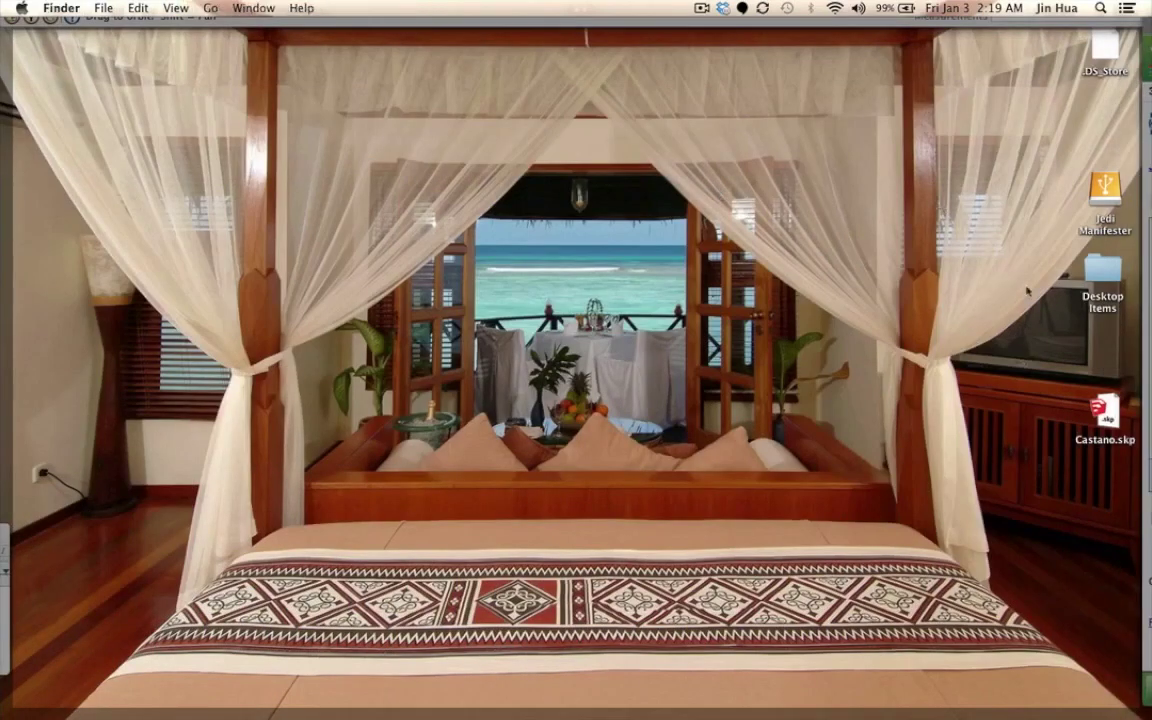
{"action": "left_click_drag", "start_coordinate": [1107, 415], "coordinate": [935, 228]}
{"action": "double_click", "coordinate": [932, 222]}
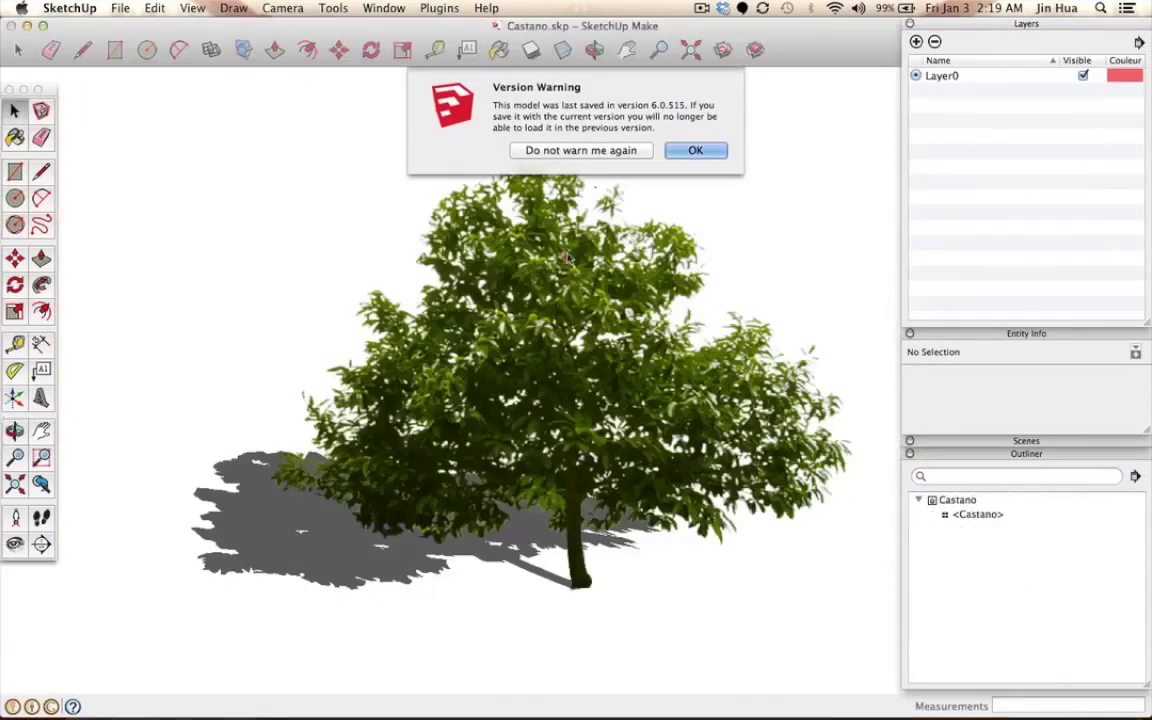
{"action": "left_click", "coordinate": [692, 150]}
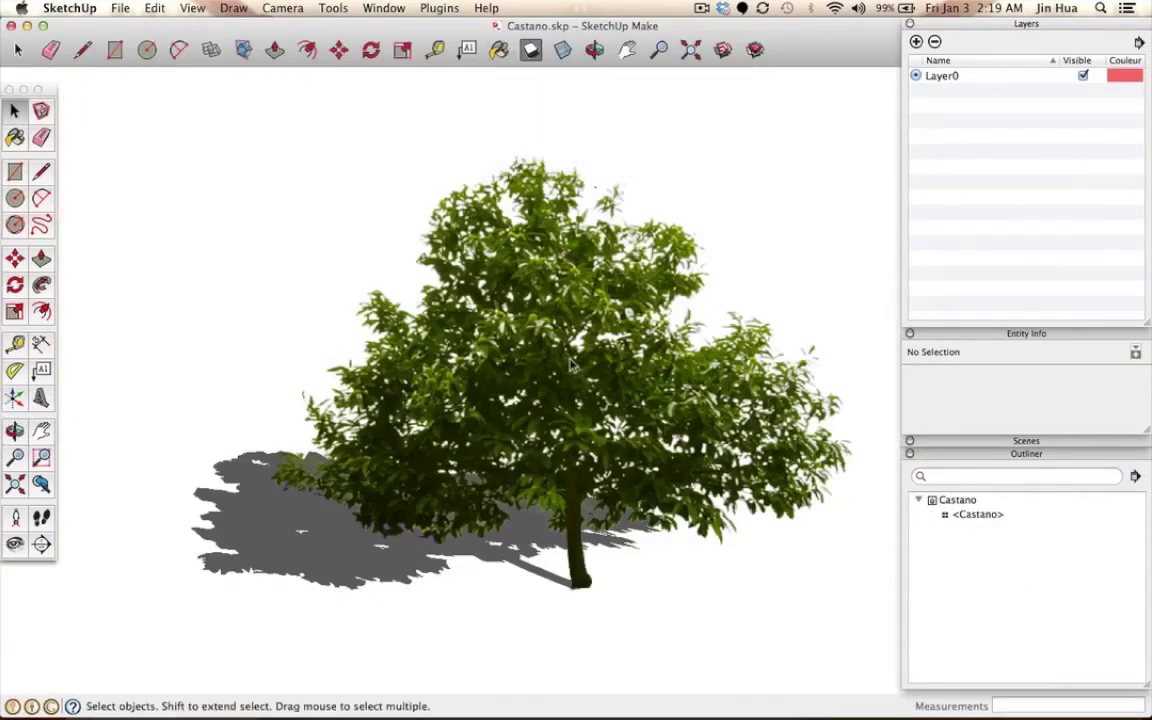
Step: Select the chestnut tree component in Castano.skp and copy it to the clipboard
{"action": "scroll", "coordinate": [572, 366], "scroll_direction": "down", "scroll_amount": 3}
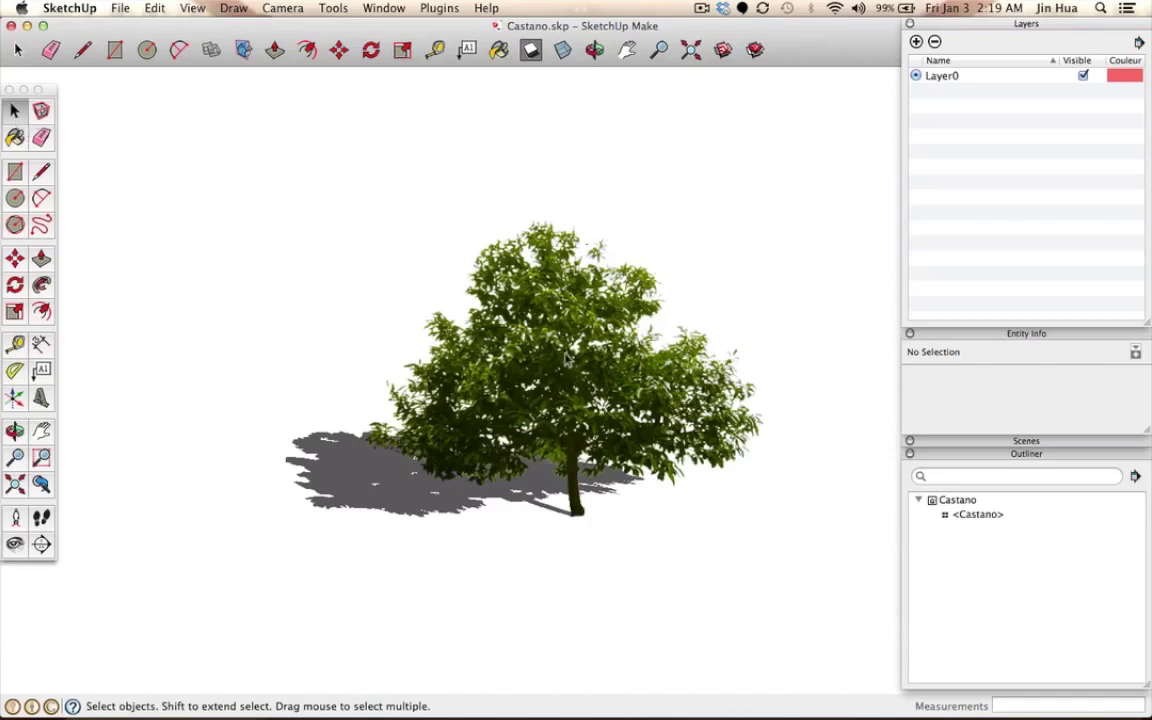
{"action": "left_click", "coordinate": [514, 298]}
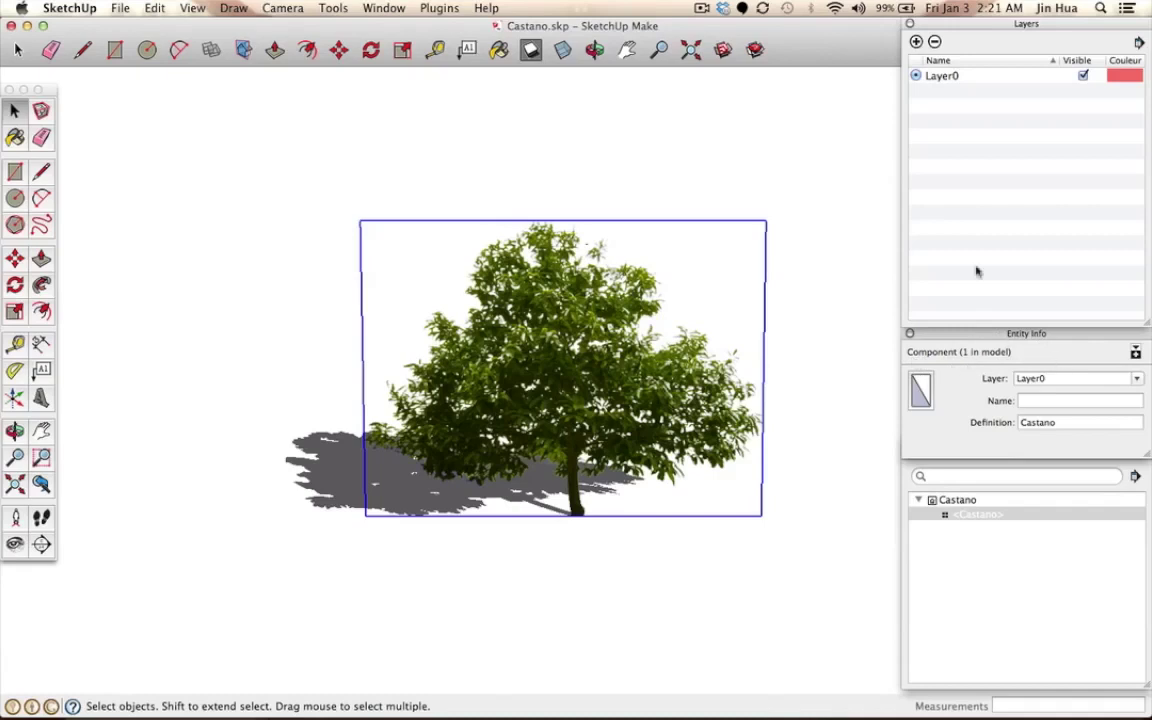
{"action": "left_click", "coordinate": [396, 8]}
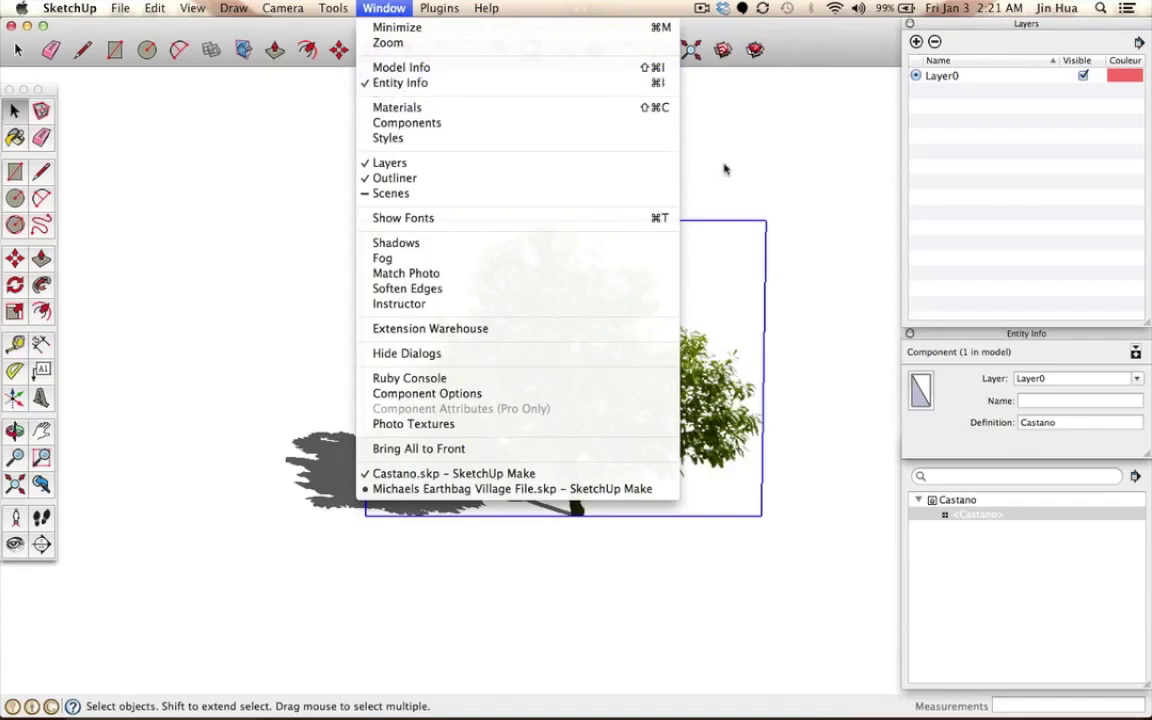
{"action": "left_click", "coordinate": [1036, 334]}
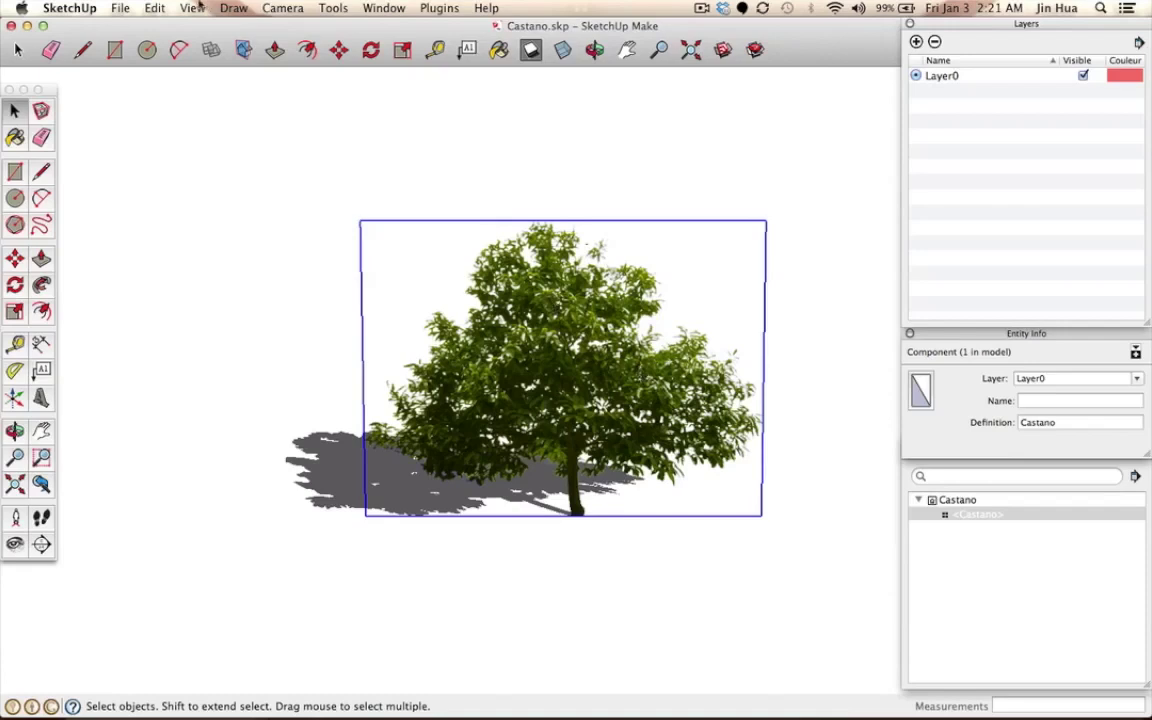
{"action": "left_click", "coordinate": [158, 8]}
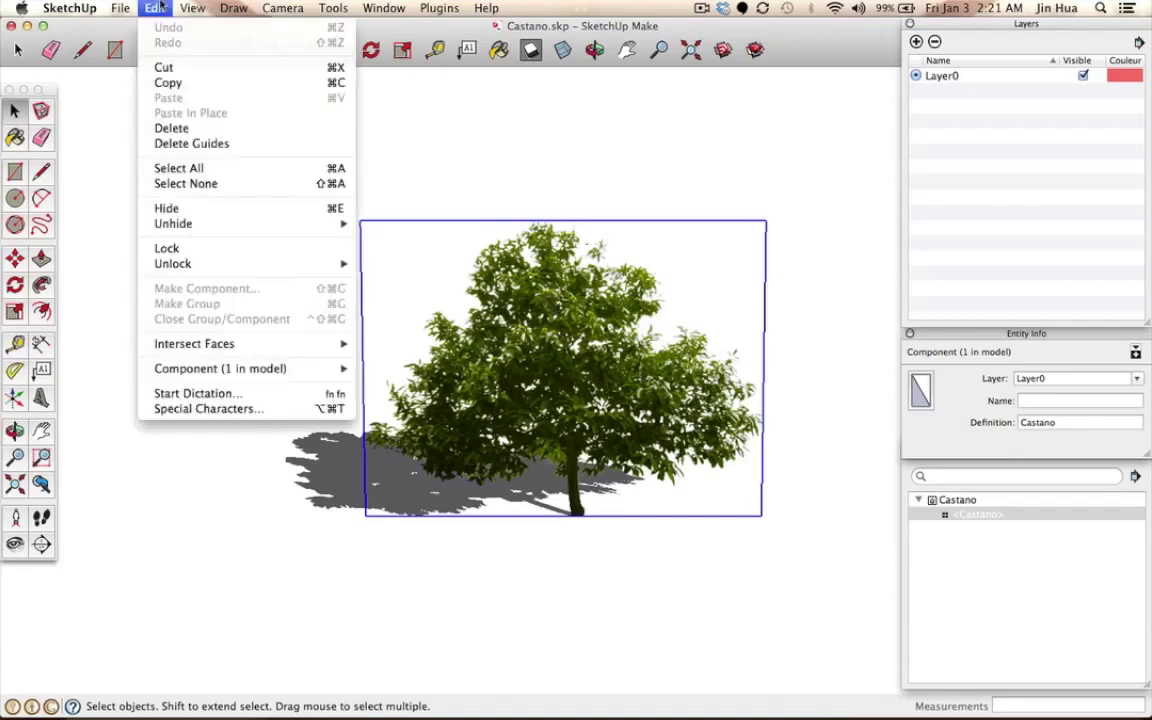
{"action": "left_click", "coordinate": [180, 84]}
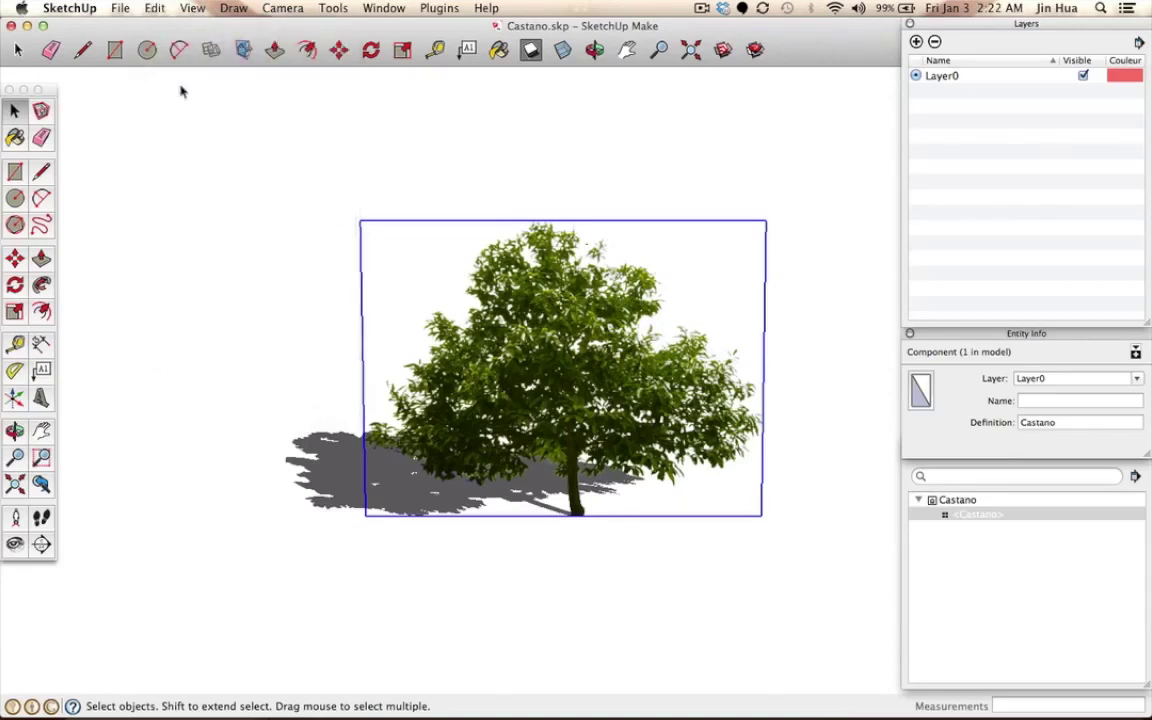
Step: Switch to the open earthbag village model and examine the domes, existing trees and pool courtyard from several sides
{"action": "key", "text": "ctrl+Up"}
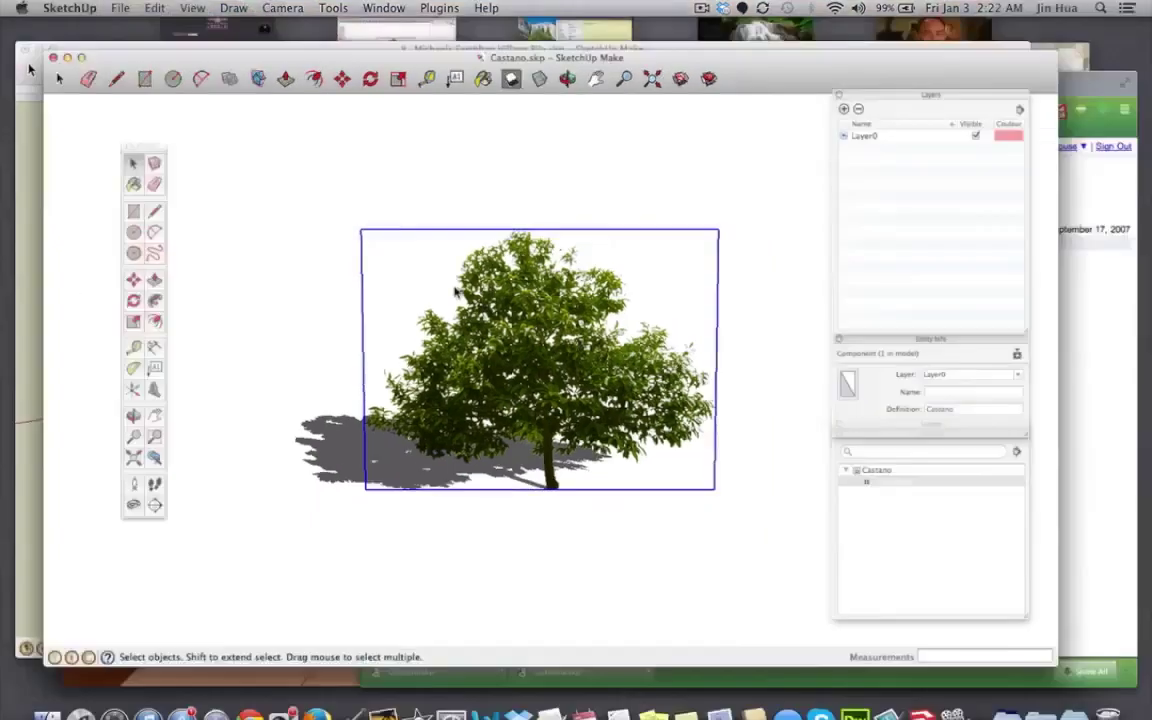
{"action": "left_click", "coordinate": [163, 232]}
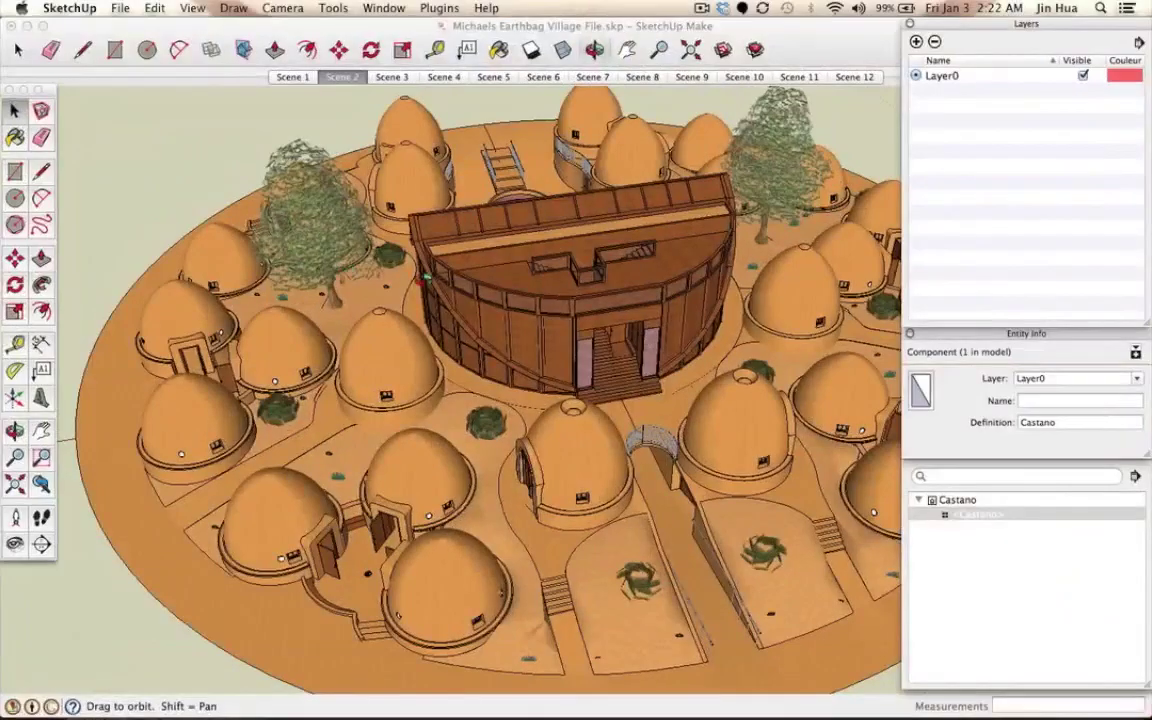
{"action": "left_click_drag", "start_coordinate": [538, 292], "coordinate": [575, 312]}
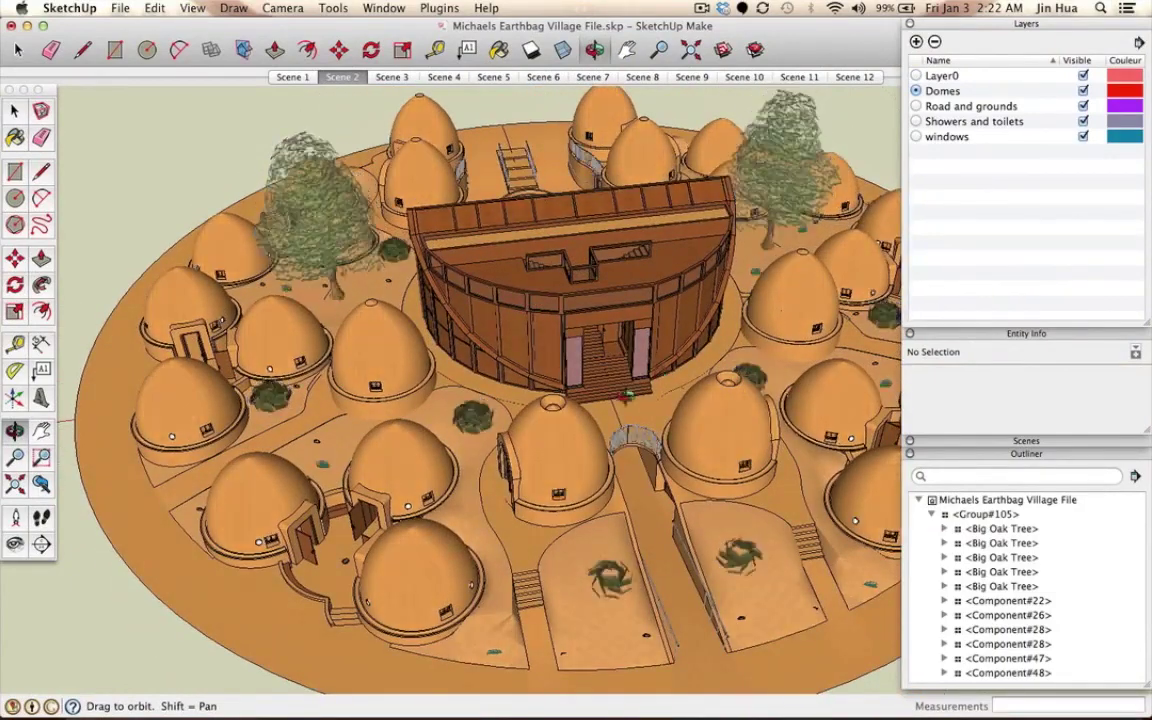
{"action": "left_click_drag", "start_coordinate": [432, 413], "coordinate": [366, 418]}
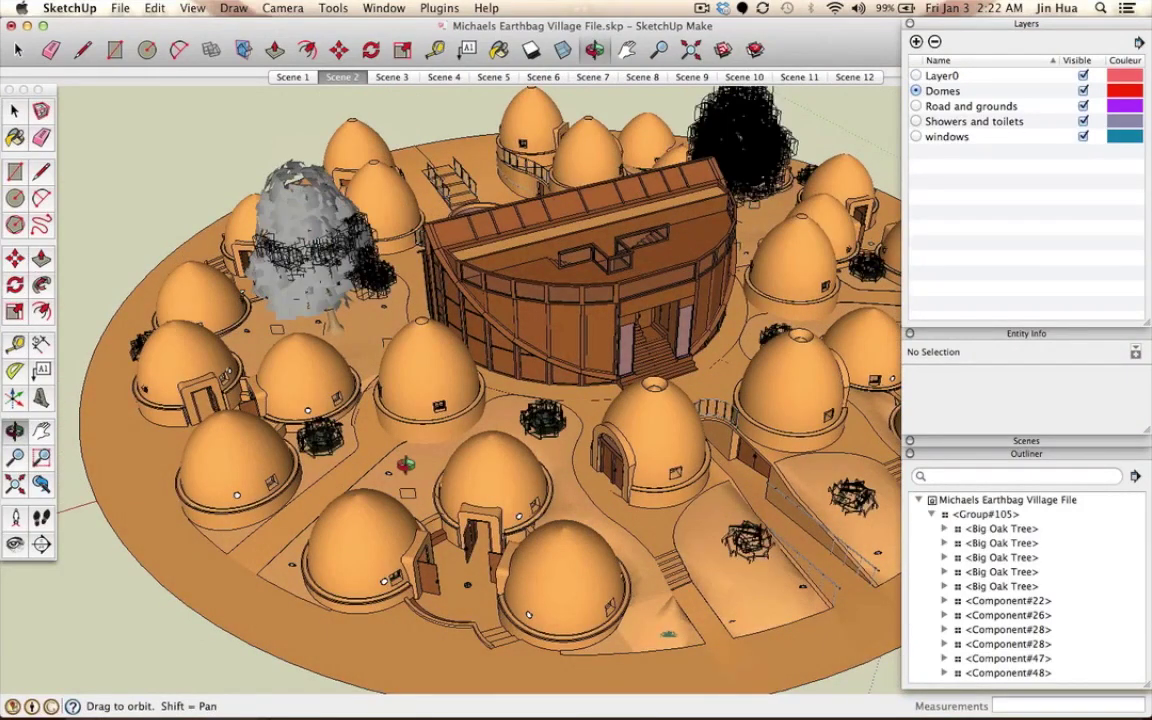
{"action": "left_click_drag", "start_coordinate": [536, 459], "coordinate": [769, 310]}
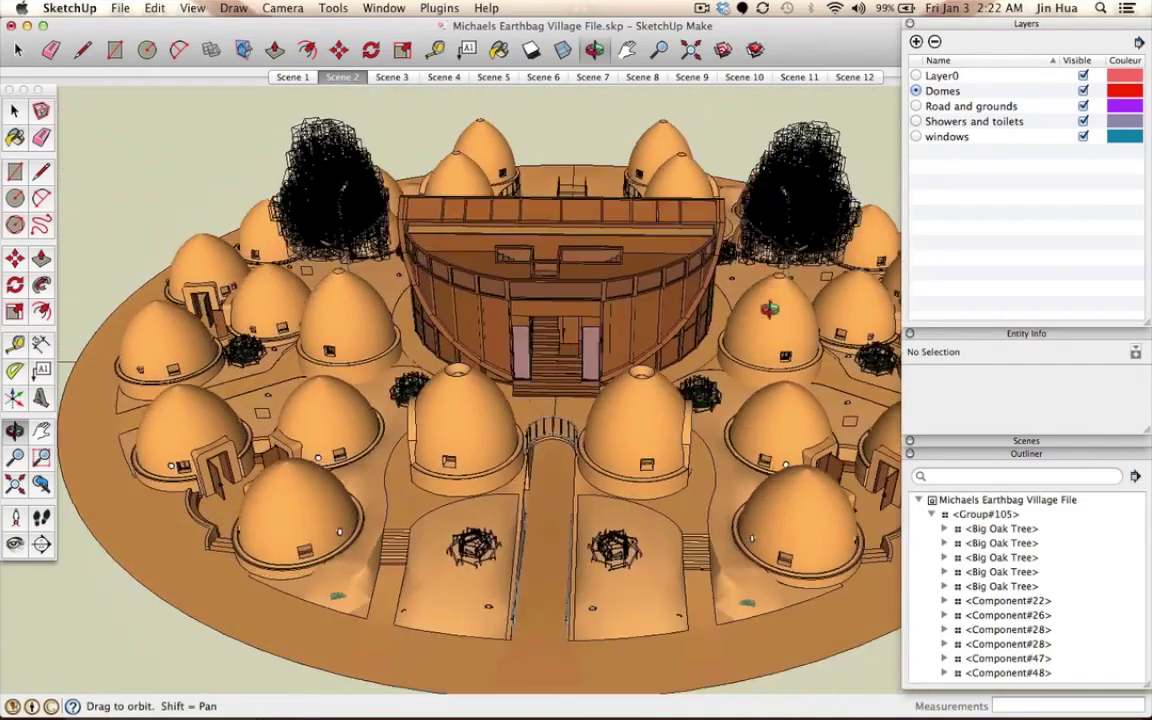
{"action": "scroll", "coordinate": [393, 453], "scroll_direction": "up", "scroll_amount": 3}
{"action": "left_click_drag", "start_coordinate": [271, 416], "coordinate": [422, 625]}
{"action": "scroll", "coordinate": [499, 441], "scroll_direction": "up", "scroll_amount": 5}
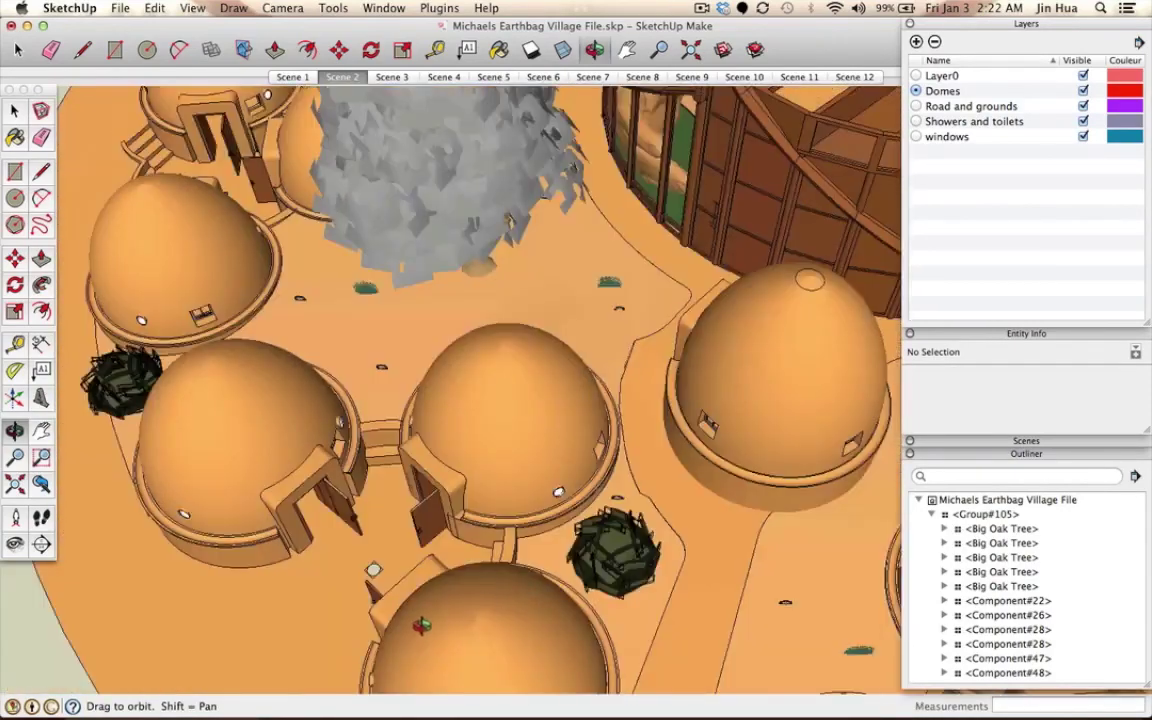
{"action": "scroll", "coordinate": [617, 388], "scroll_direction": "down", "scroll_amount": 6}
{"action": "left_click_drag", "start_coordinate": [617, 388], "coordinate": [496, 524]}
{"action": "scroll", "coordinate": [688, 495], "scroll_direction": "up", "scroll_amount": 2}
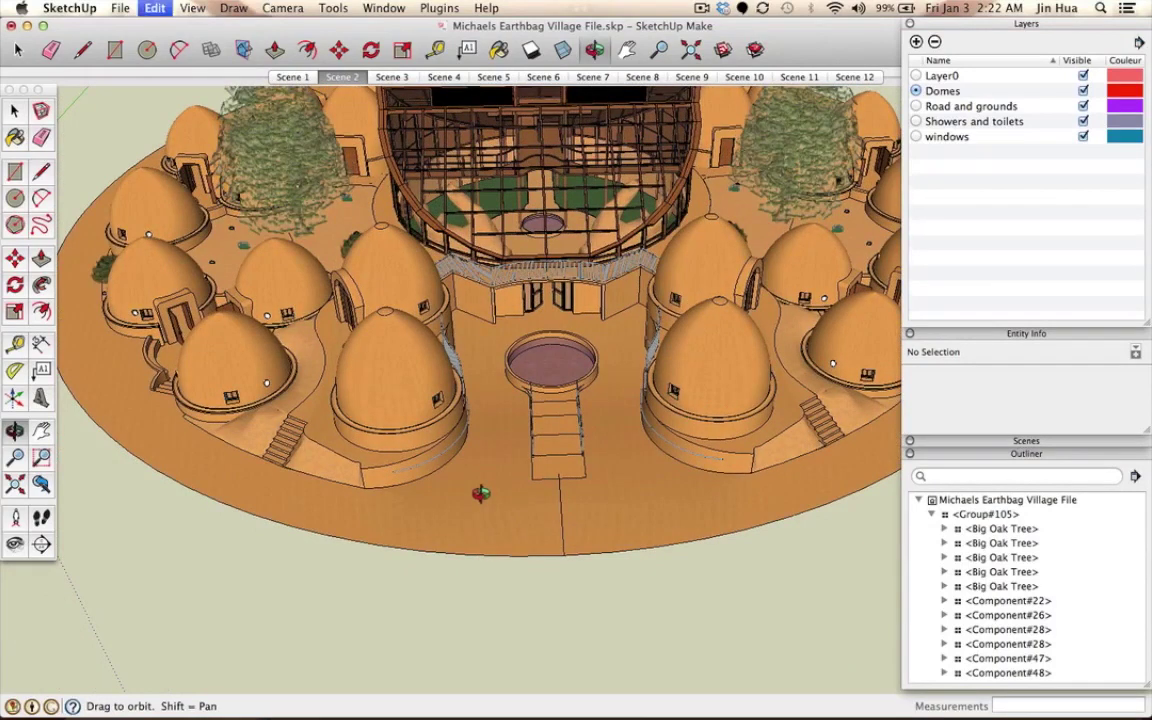
Step: Paste the copied chestnut tree onto the courtyard ground, beside the ramp leading up to the round pool
{"action": "key", "text": "super+v"}
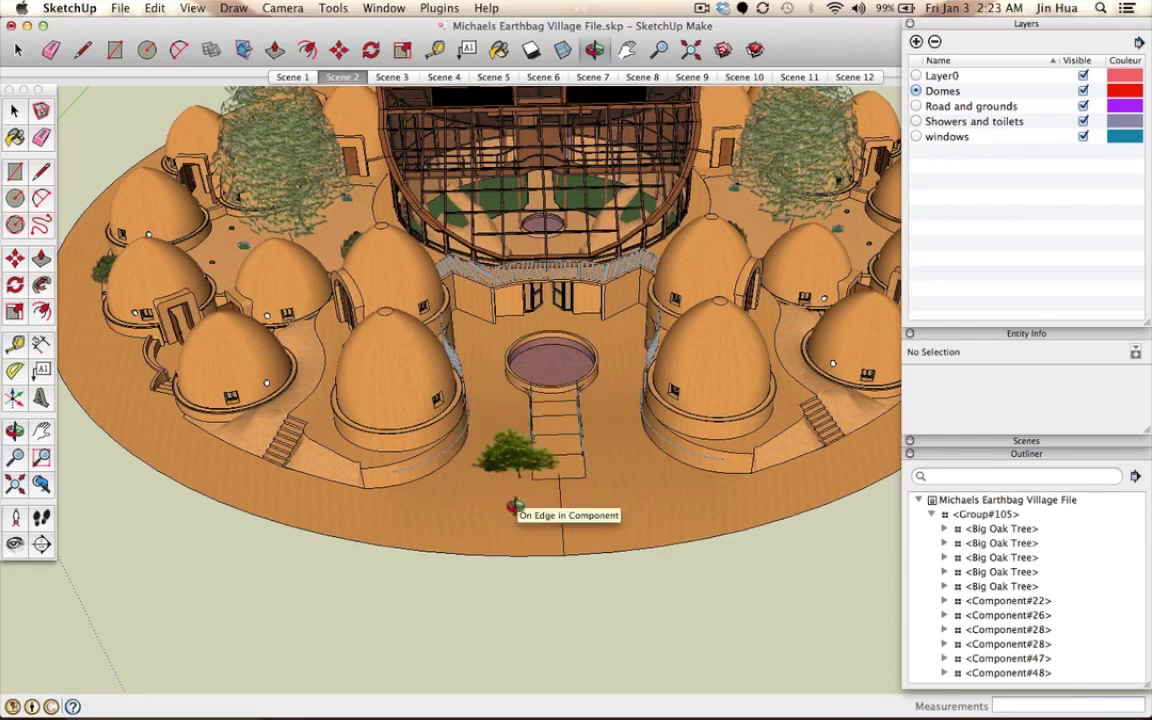
{"action": "key", "text": "Escape"}
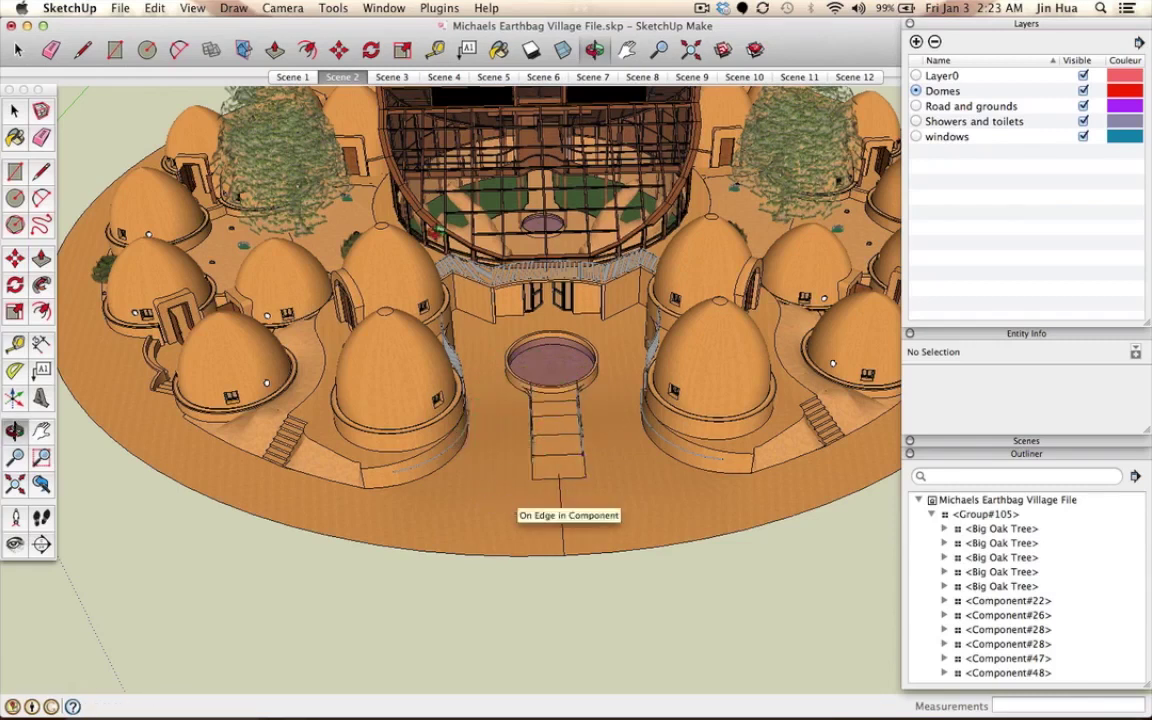
{"action": "left_click", "coordinate": [155, 8]}
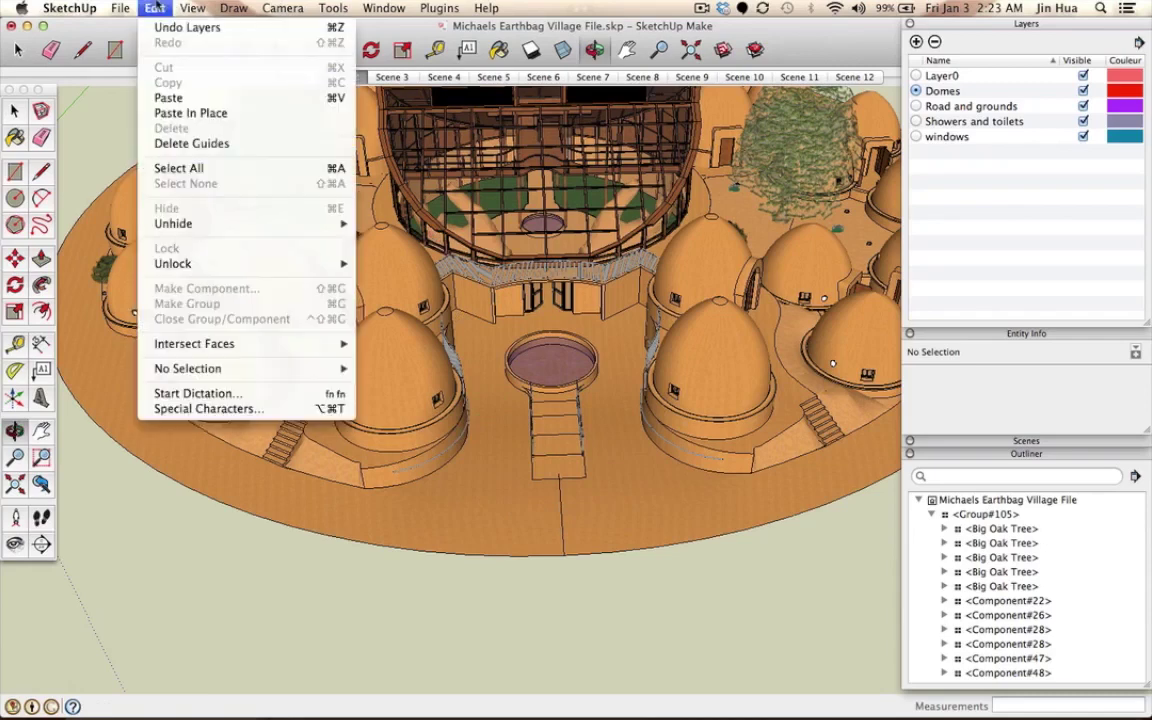
{"action": "left_click", "coordinate": [197, 100]}
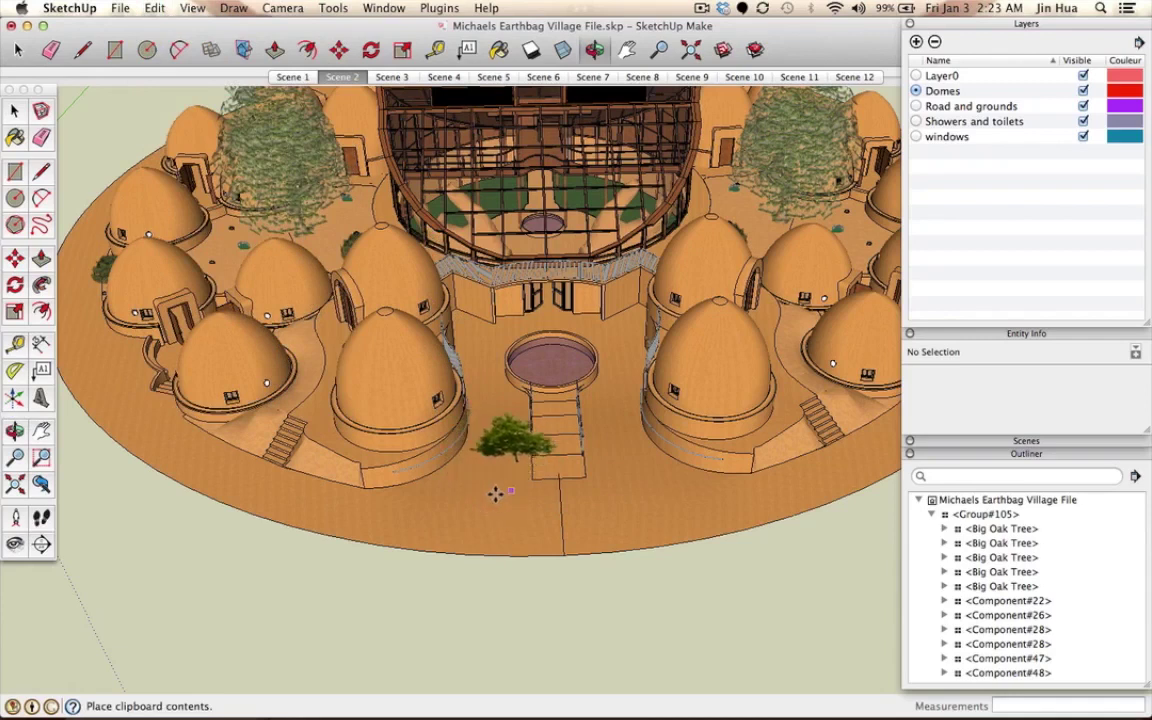
{"action": "left_click", "coordinate": [492, 494]}
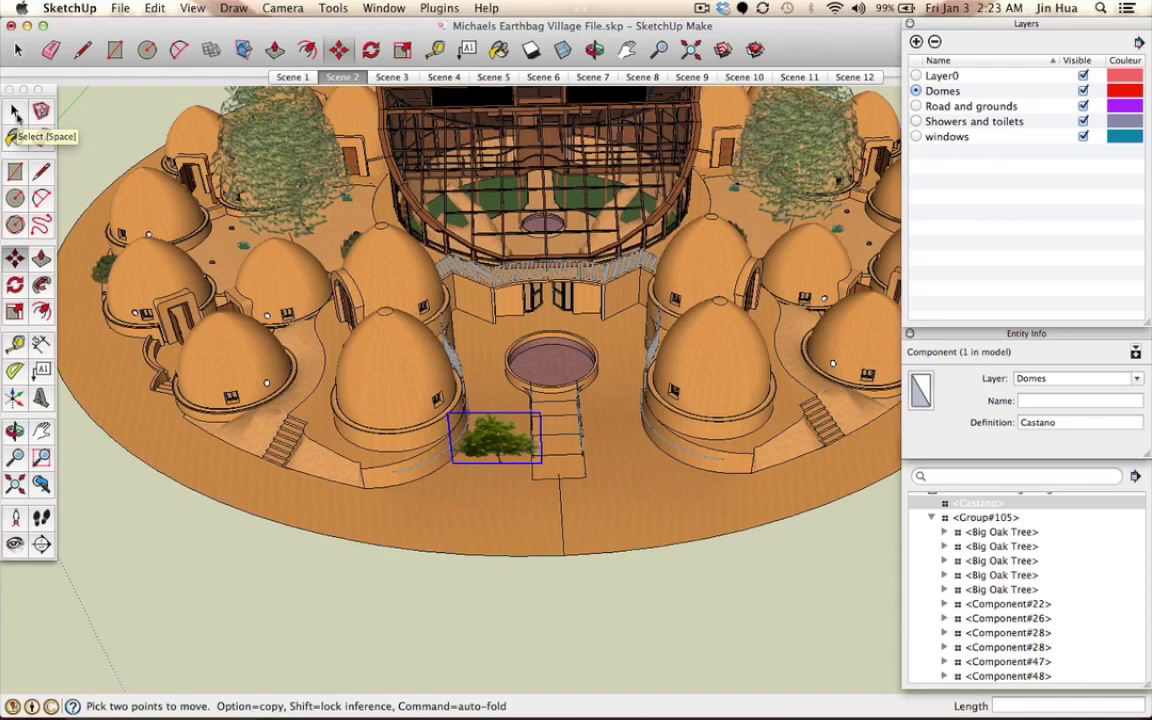
Step: Check how the village is grouped by selecting each of its halves in turn, finishing with only the pasted chestnut tree selected
{"action": "left_click", "coordinate": [15, 112]}
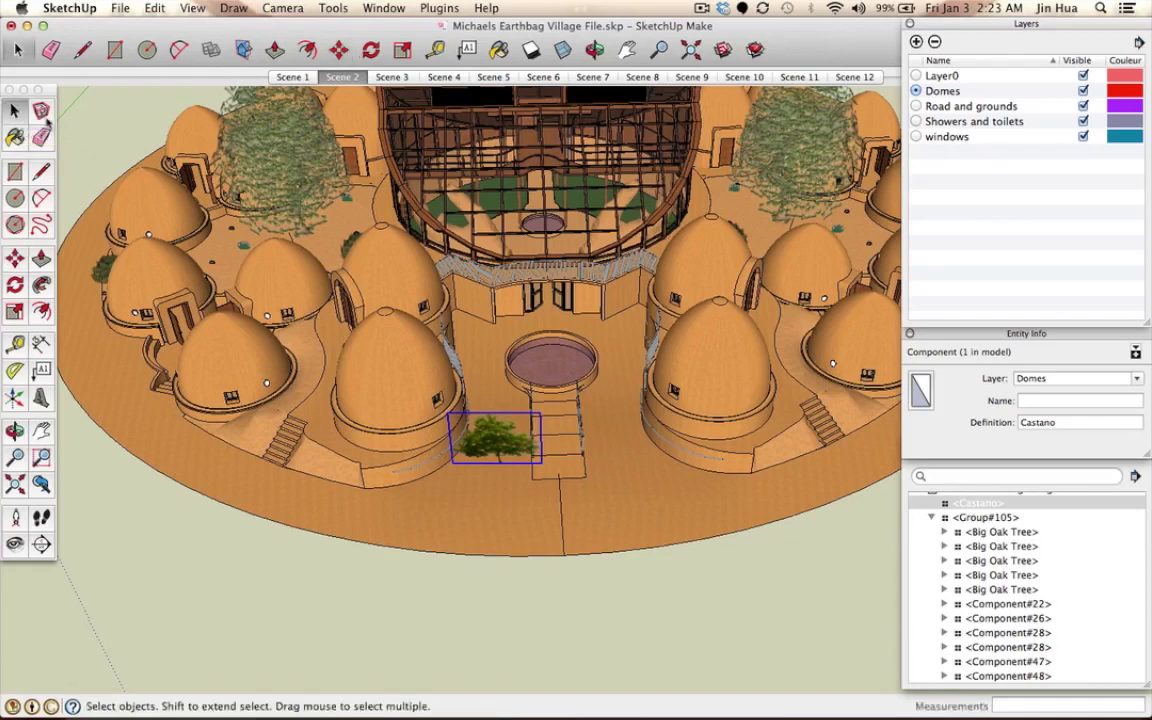
{"action": "left_click", "coordinate": [335, 335]}
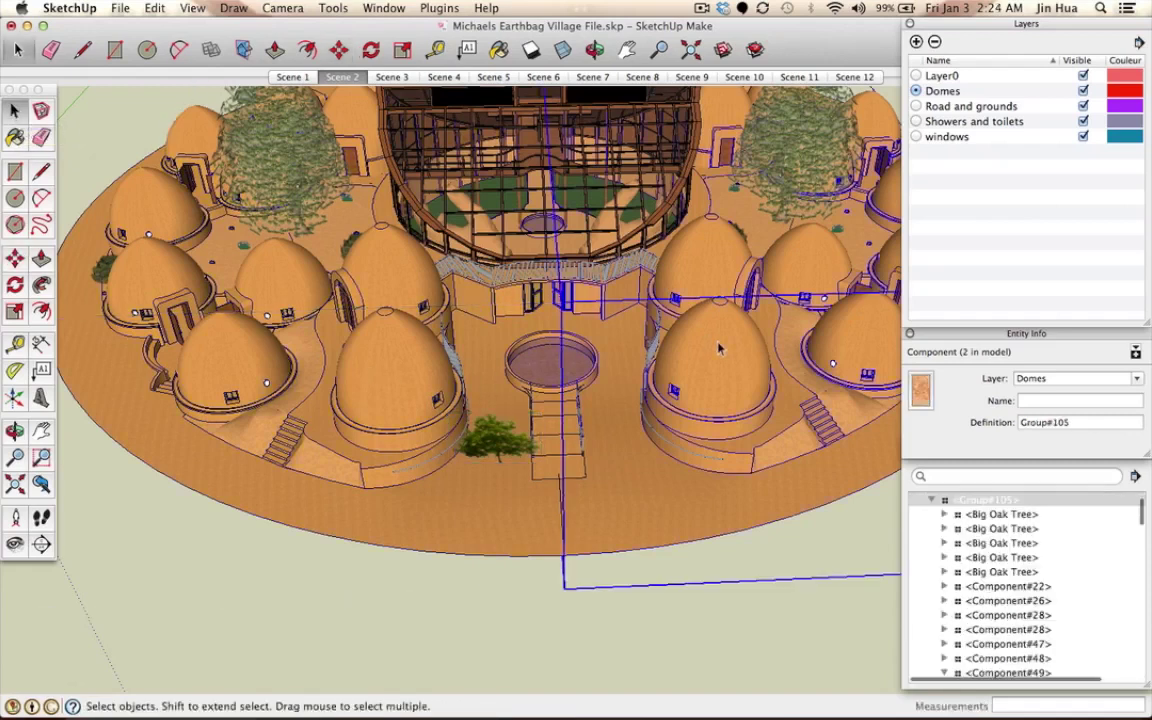
{"action": "left_click", "coordinate": [383, 367]}
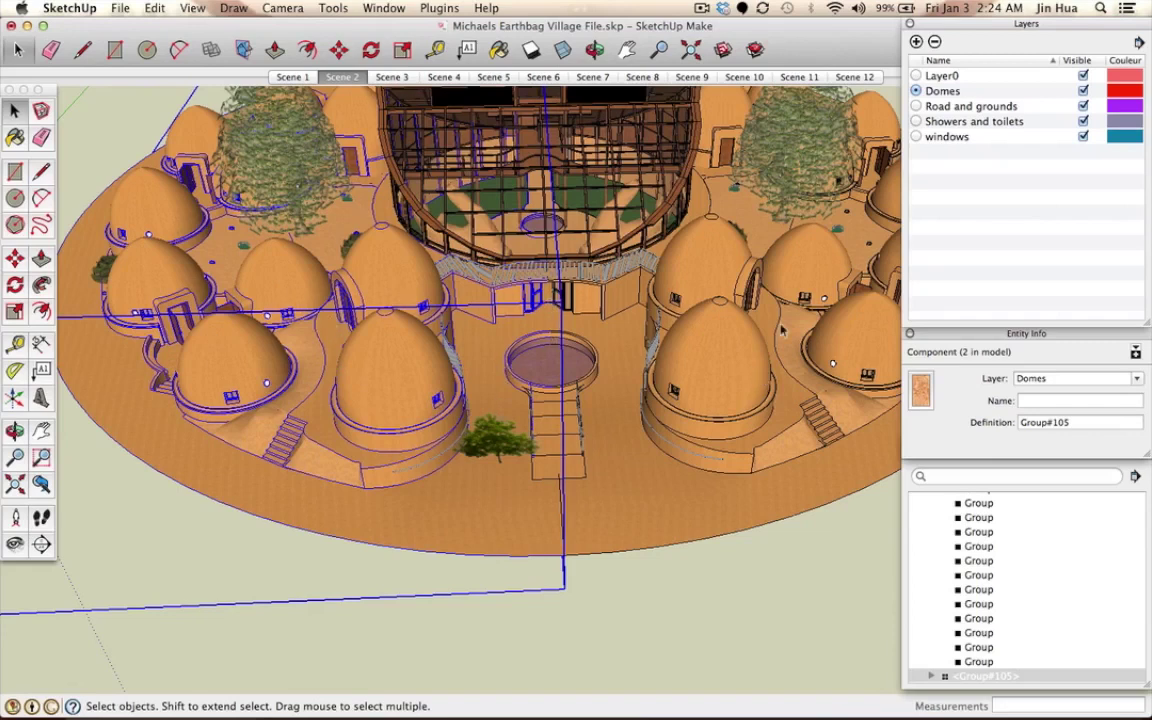
{"action": "left_click", "coordinate": [710, 295]}
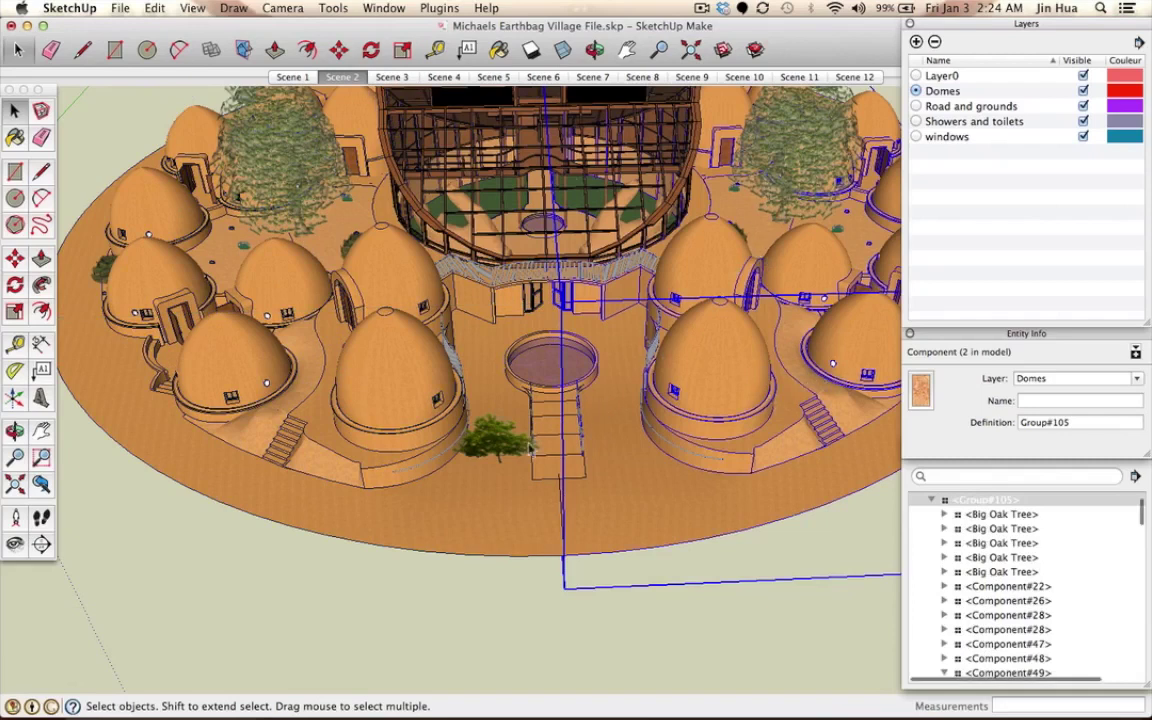
{"action": "left_click", "coordinate": [476, 405]}
{"action": "left_click", "coordinate": [446, 393]}
{"action": "left_click", "coordinate": [498, 440]}
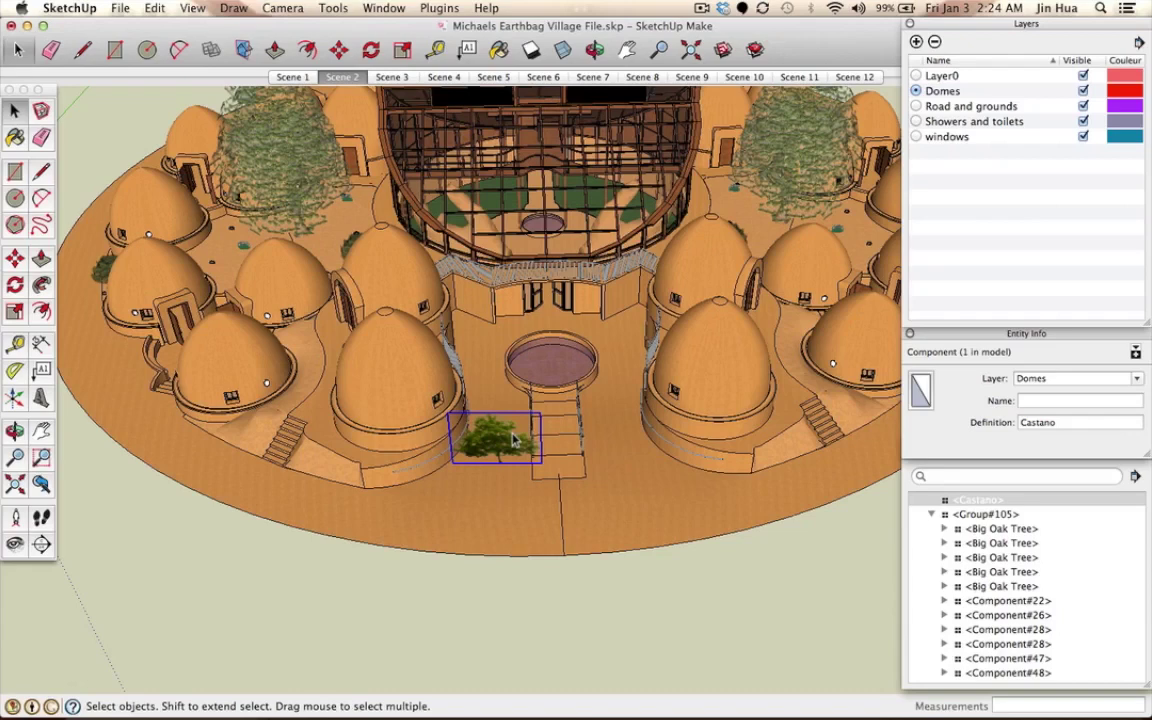
Step: Examine the pasted chestnut tree up close against the neighbouring dome and the pool ramp
{"action": "scroll", "coordinate": [512, 438], "scroll_direction": "up", "scroll_amount": 5}
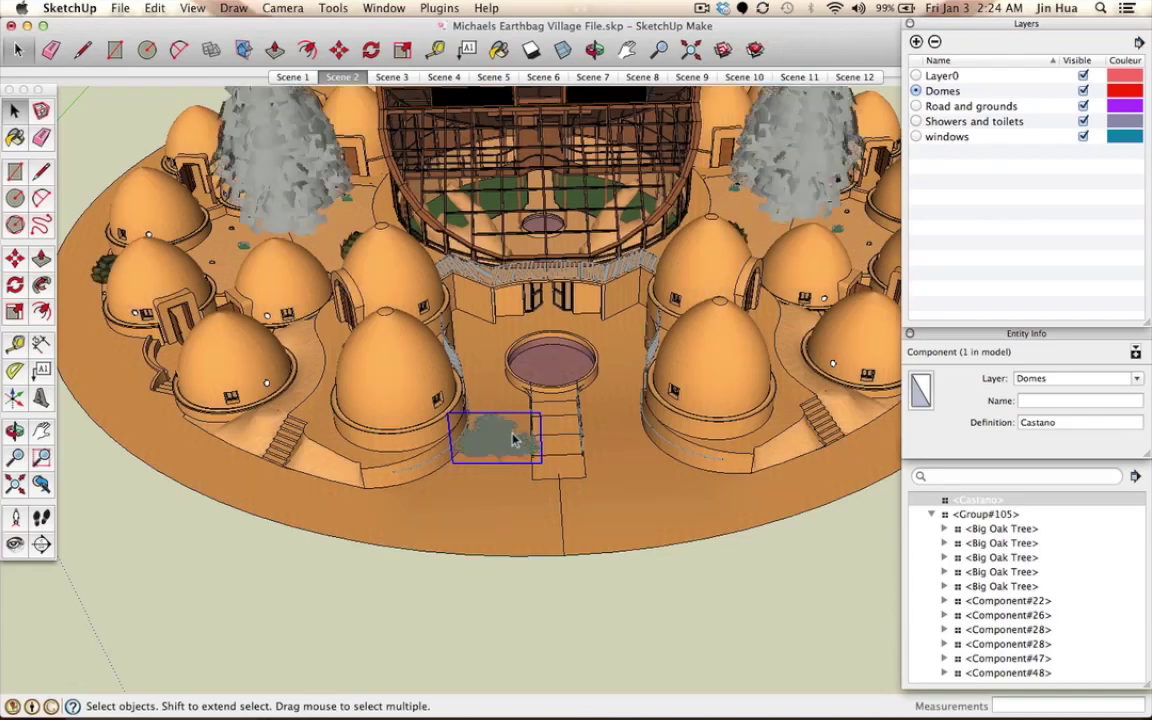
{"action": "scroll", "coordinate": [512, 438], "scroll_direction": "down", "scroll_amount": 3}
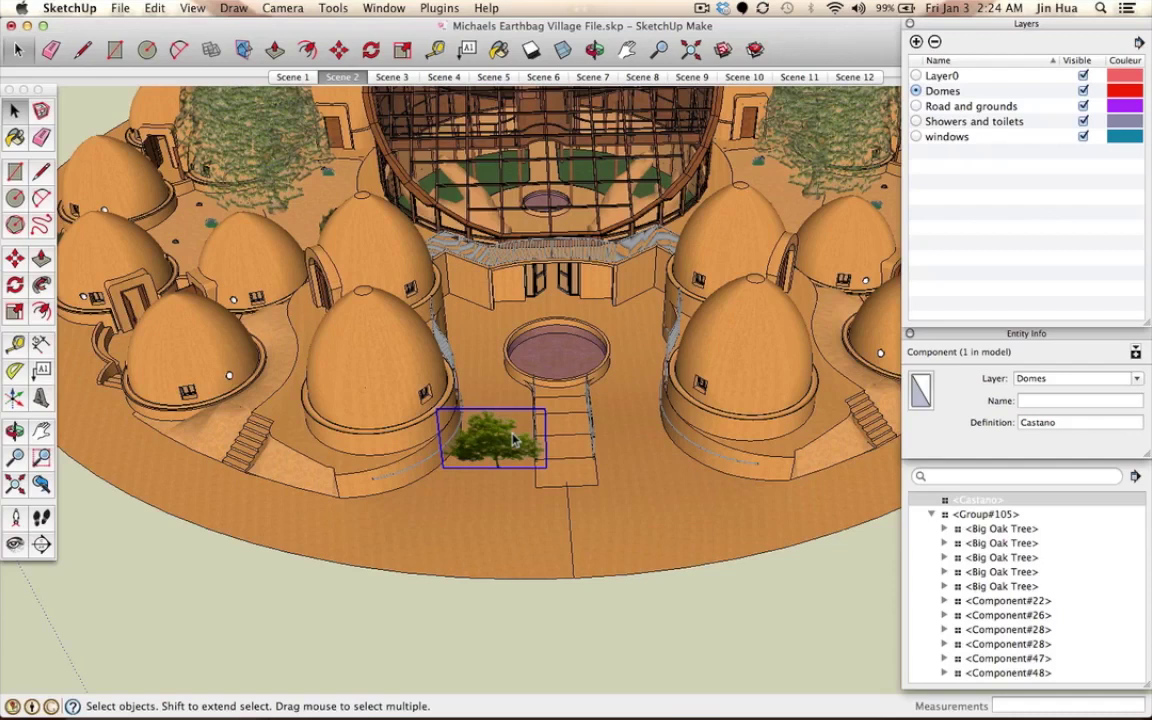
{"action": "scroll", "coordinate": [512, 440], "scroll_direction": "up", "scroll_amount": 5}
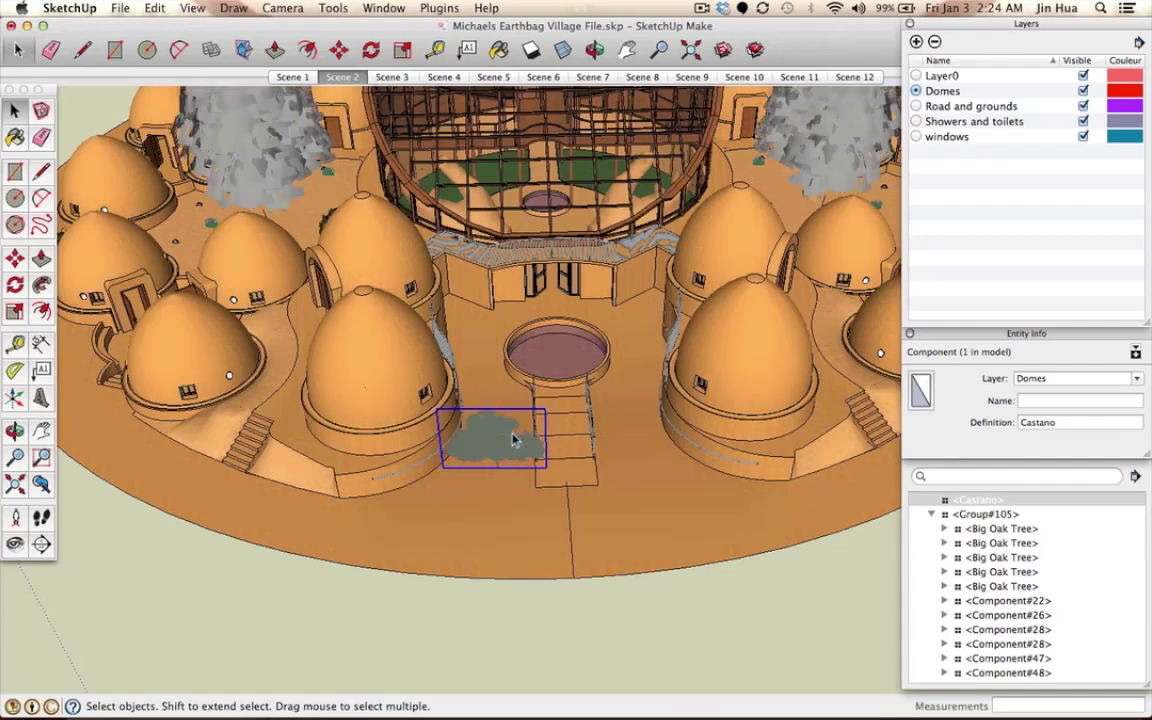
{"action": "scroll", "coordinate": [512, 440], "scroll_direction": "down", "scroll_amount": 6}
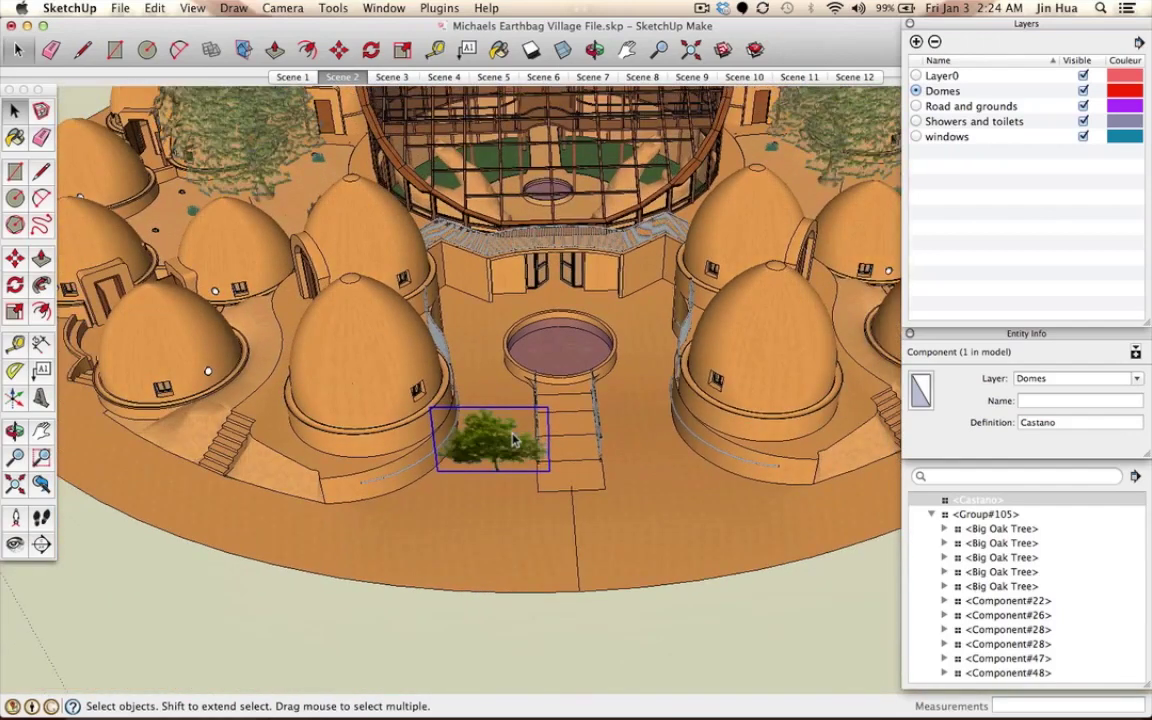
{"action": "scroll", "coordinate": [512, 440], "scroll_direction": "down", "scroll_amount": 2}
{"action": "scroll", "coordinate": [512, 440], "scroll_direction": "up", "scroll_amount": 4}
{"action": "scroll", "coordinate": [512, 440], "scroll_direction": "down", "scroll_amount": 3}
{"action": "scroll", "coordinate": [512, 440], "scroll_direction": "up", "scroll_amount": 3}
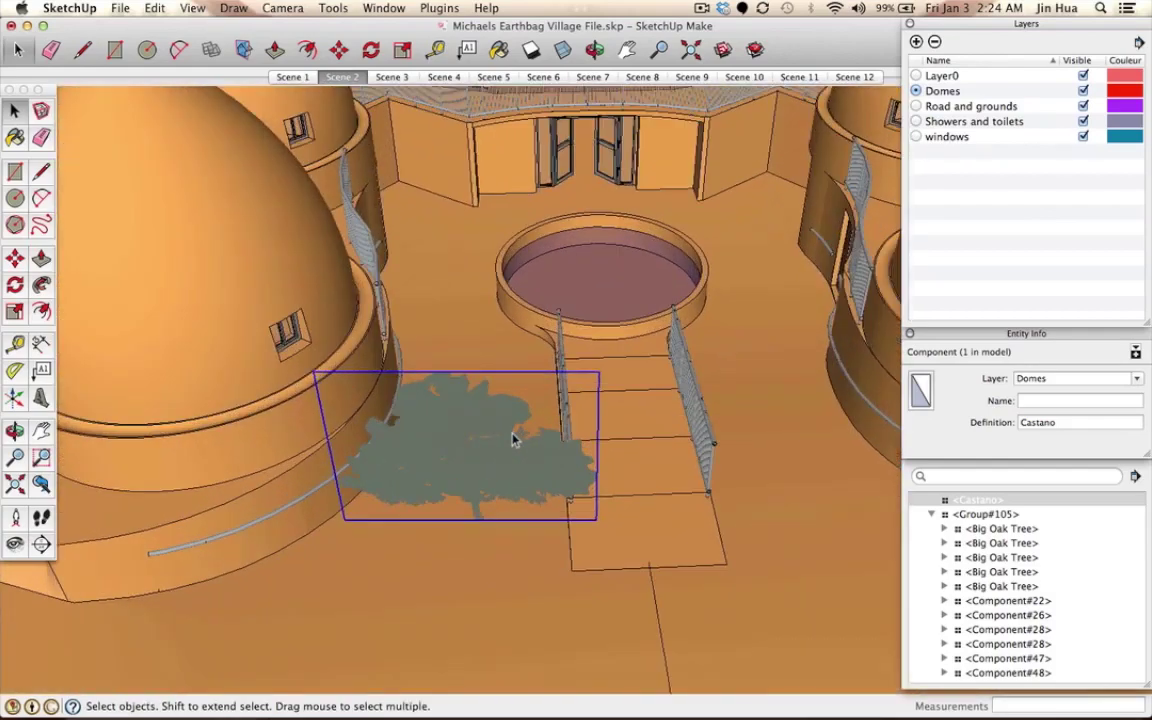
{"action": "scroll", "coordinate": [512, 440], "scroll_direction": "down", "scroll_amount": 2}
{"action": "scroll", "coordinate": [512, 440], "scroll_direction": "up", "scroll_amount": 1}
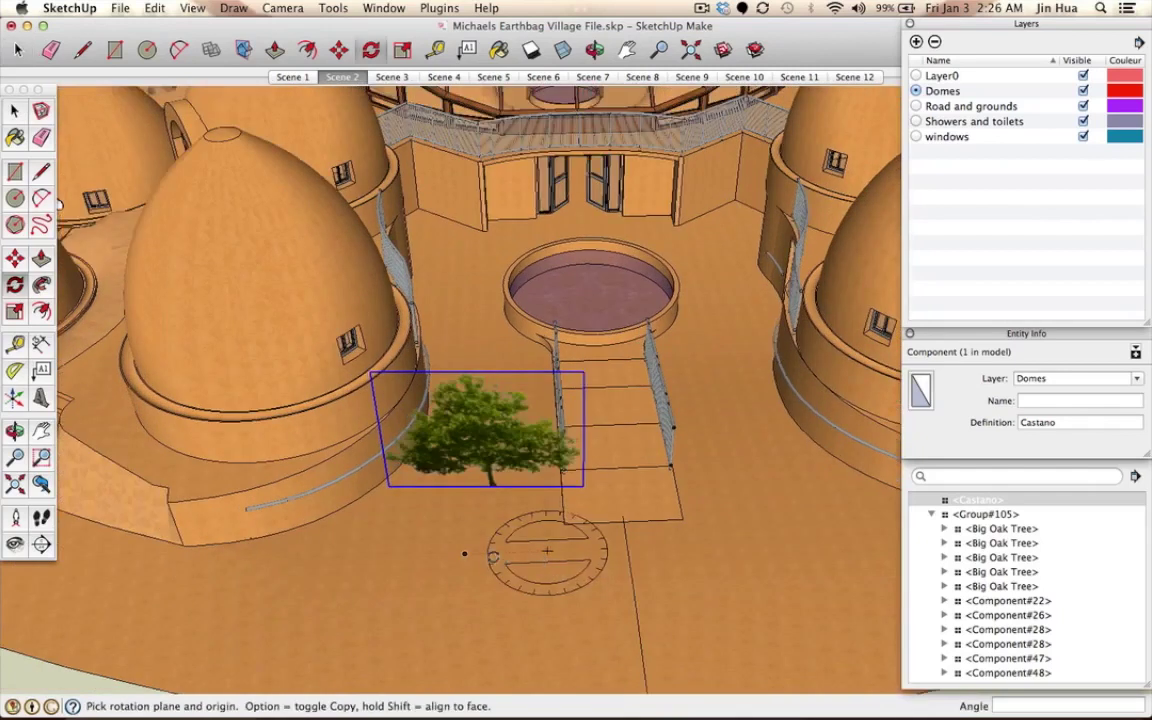
Step: Inspect the chestnut tree from different angles, checking how it faces the camera and where its trunk meets the ground
{"action": "left_click", "coordinate": [16, 438]}
{"action": "left_click_drag", "start_coordinate": [516, 496], "coordinate": [456, 444]}
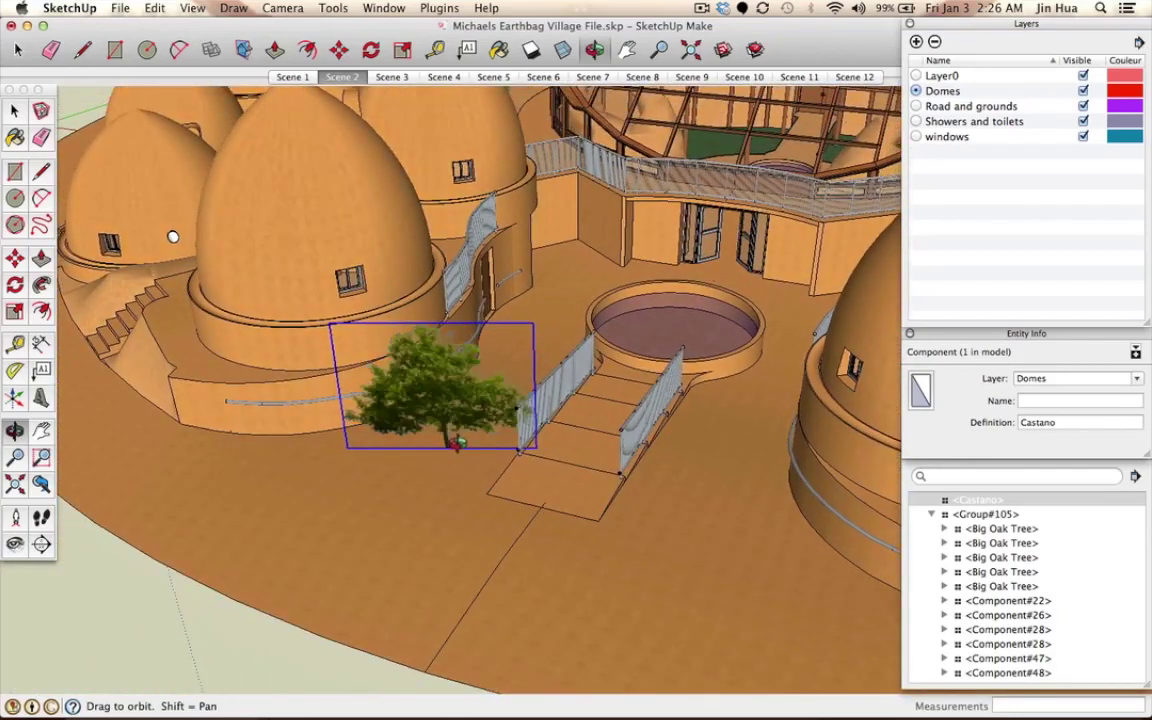
{"action": "left_click_drag", "start_coordinate": [415, 400], "coordinate": [728, 470]}
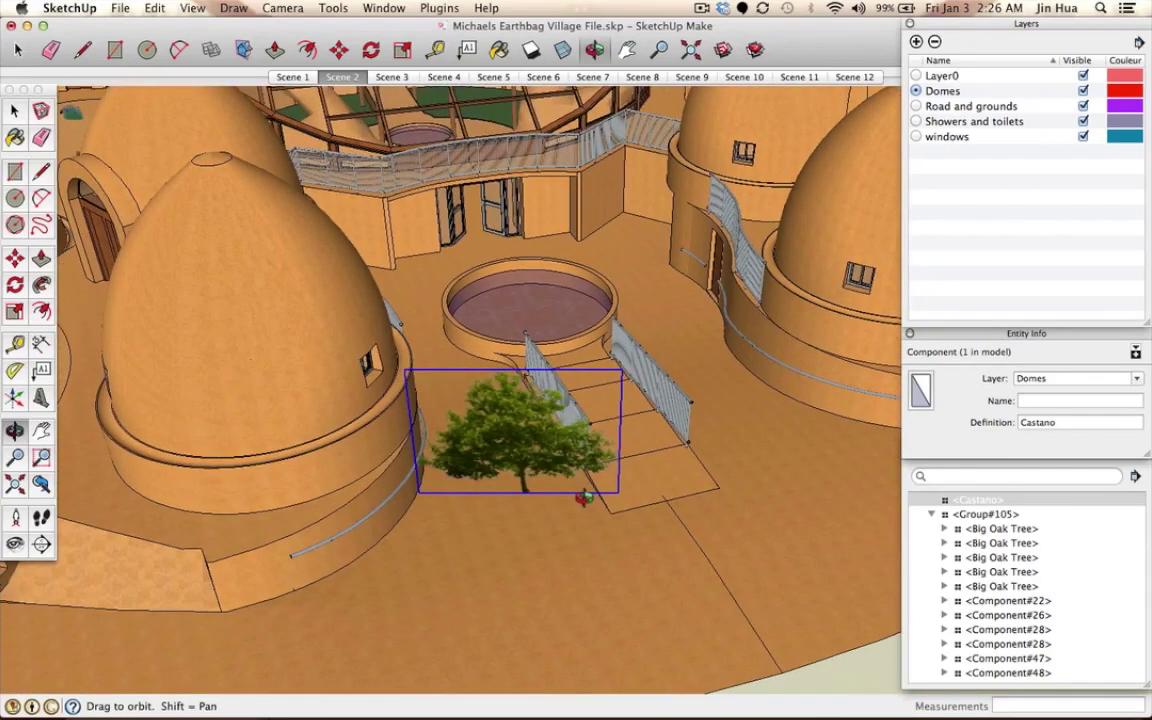
{"action": "left_click_drag", "start_coordinate": [580, 500], "coordinate": [409, 489]}
{"action": "left_click_drag", "start_coordinate": [465, 453], "coordinate": [463, 541]}
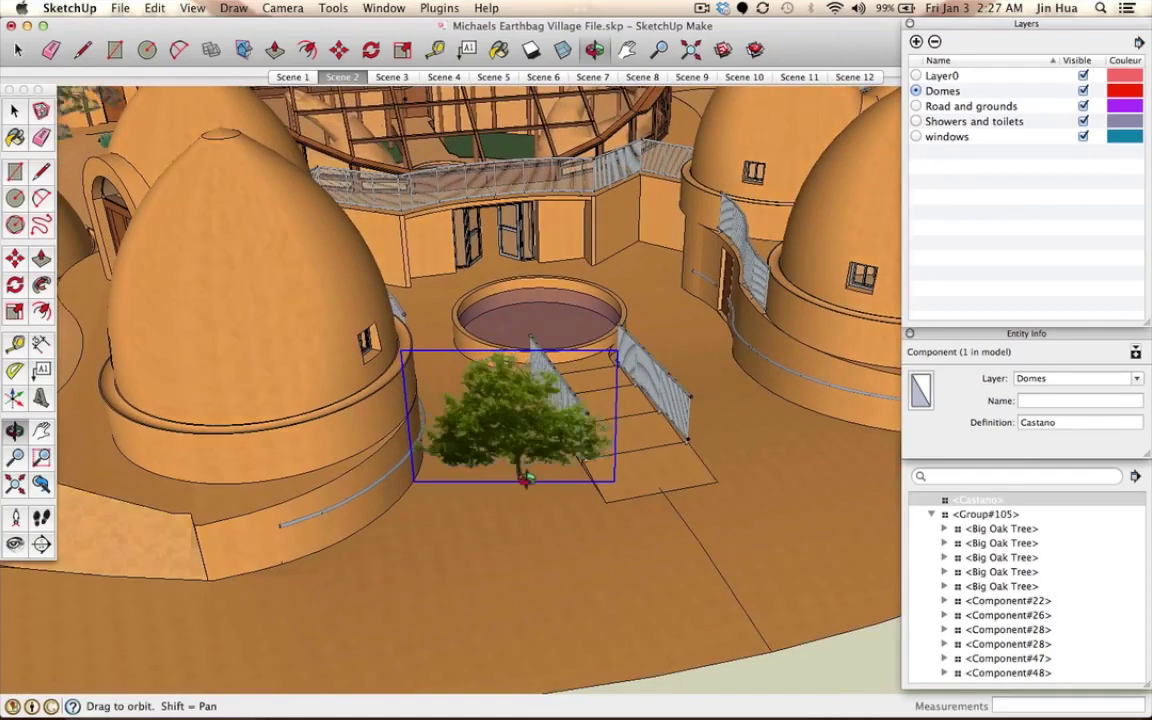
{"action": "scroll", "coordinate": [525, 478], "scroll_direction": "up", "scroll_amount": 5}
{"action": "left_click_drag", "start_coordinate": [525, 478], "coordinate": [452, 562]}
{"action": "scroll", "coordinate": [411, 437], "scroll_direction": "down", "scroll_amount": 5}
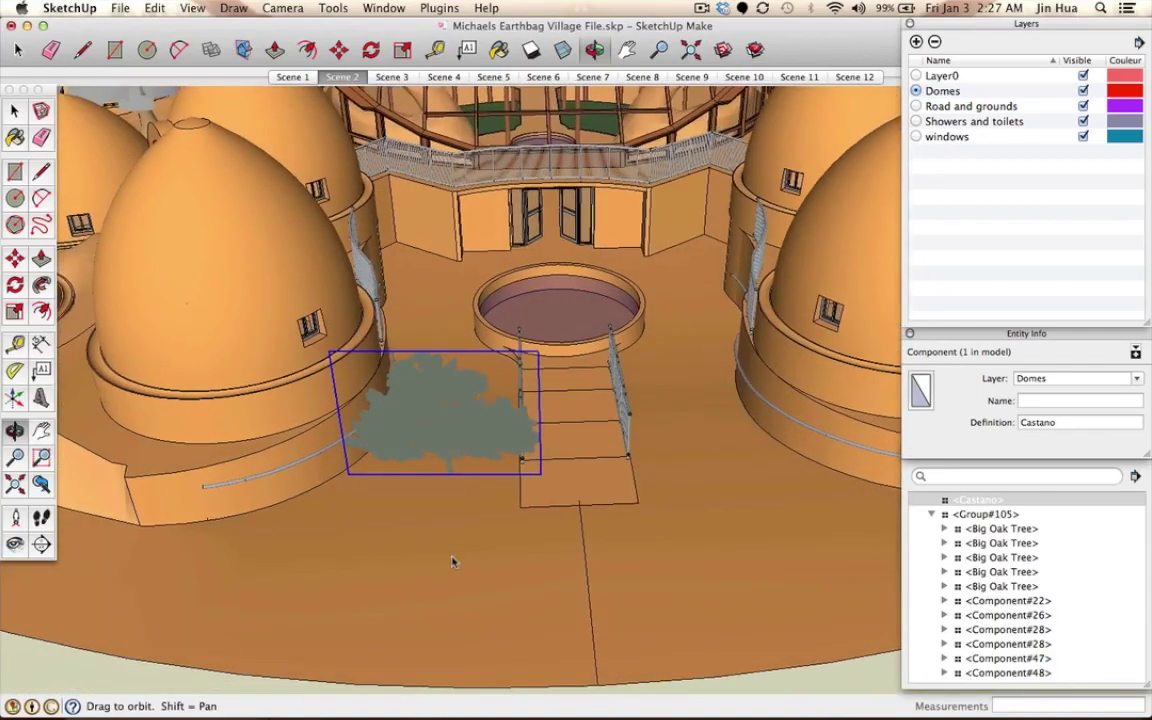
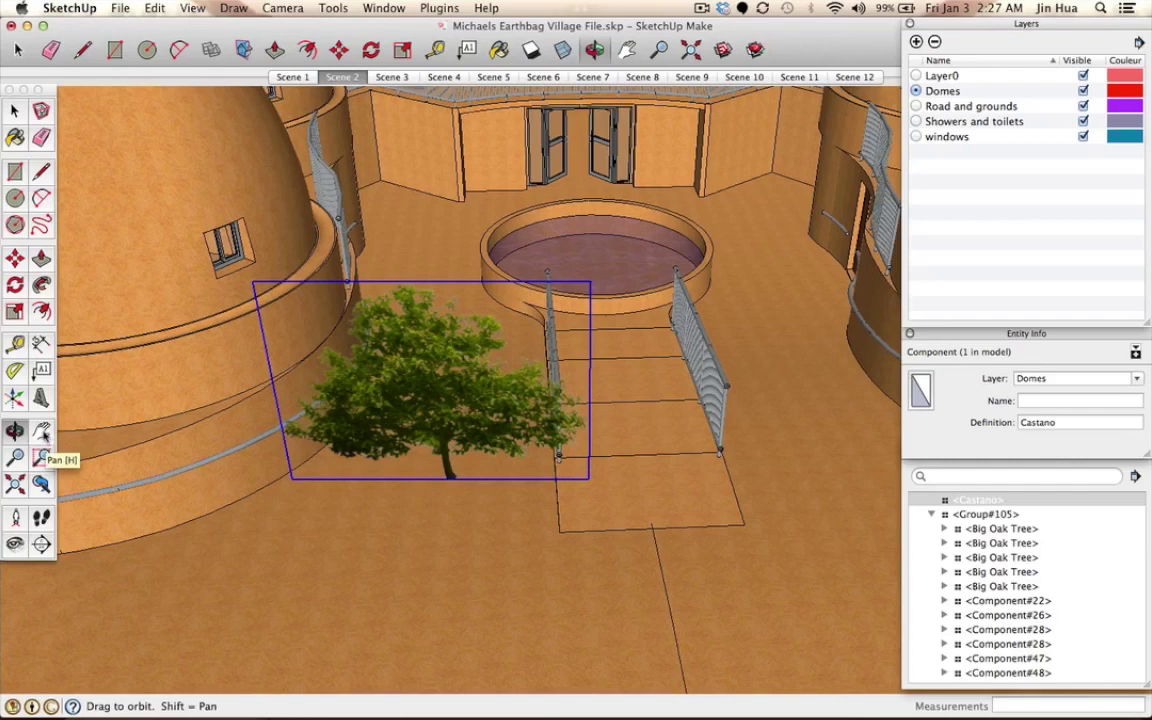
{"action": "left_click", "coordinate": [42, 432]}
{"action": "left_click_drag", "start_coordinate": [365, 385], "coordinate": [468, 337]}
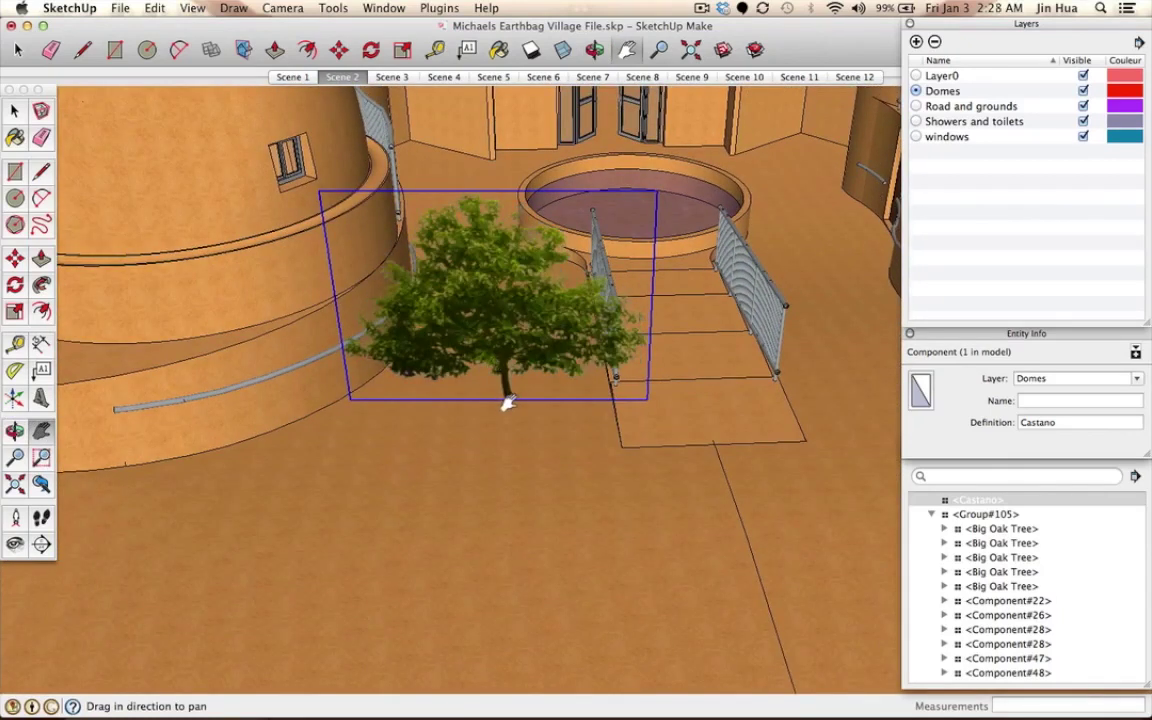
Step: View the selected chestnut tree together with the dome, pool and ramp by panning, and compare the Pan and Orbit tools
{"action": "left_click_drag", "start_coordinate": [508, 402], "coordinate": [525, 459]}
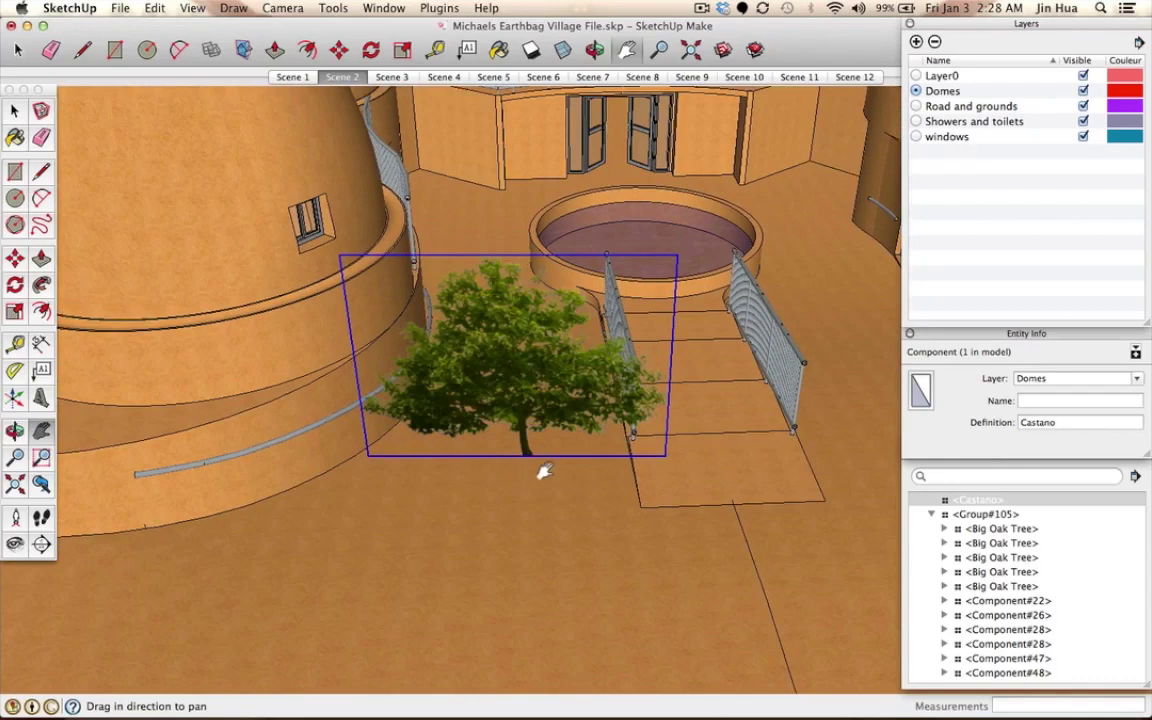
{"action": "left_click_drag", "start_coordinate": [544, 472], "coordinate": [515, 507]}
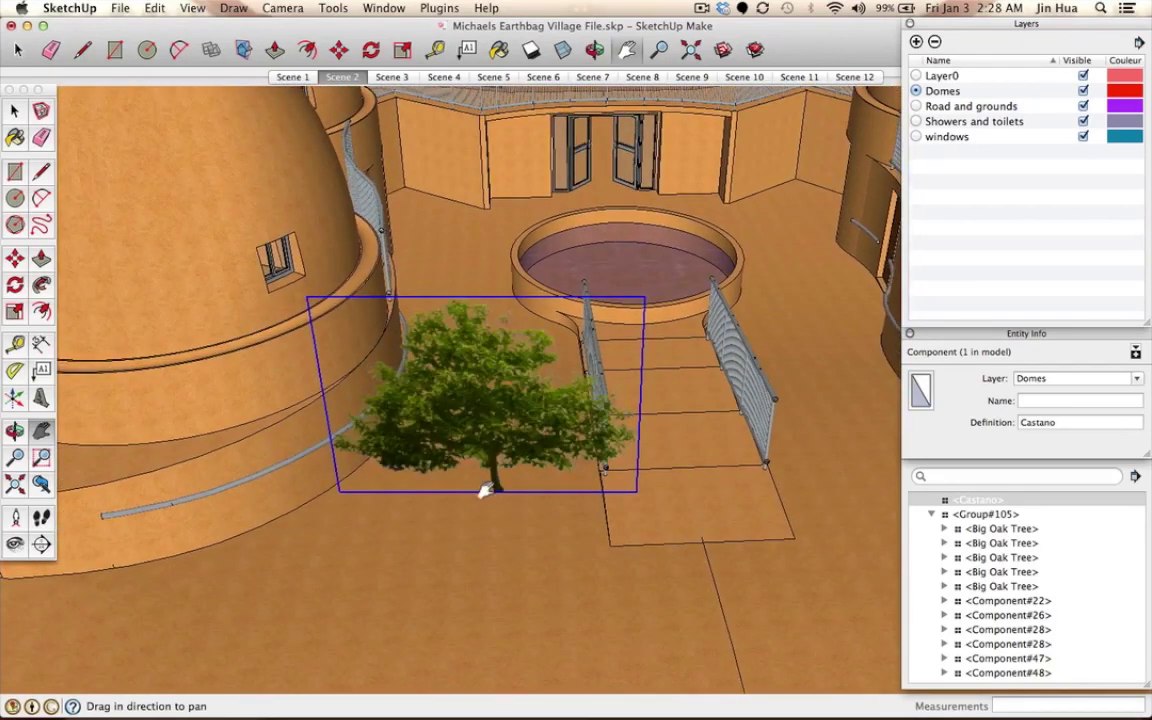
{"action": "left_click", "coordinate": [15, 430]}
{"action": "left_click", "coordinate": [41, 431]}
{"action": "left_click", "coordinate": [13, 431]}
{"action": "key", "text": "shift"}
{"action": "left_click", "coordinate": [15, 431]}
{"action": "key", "text": "shift"}
{"action": "left_click", "coordinate": [15, 431]}
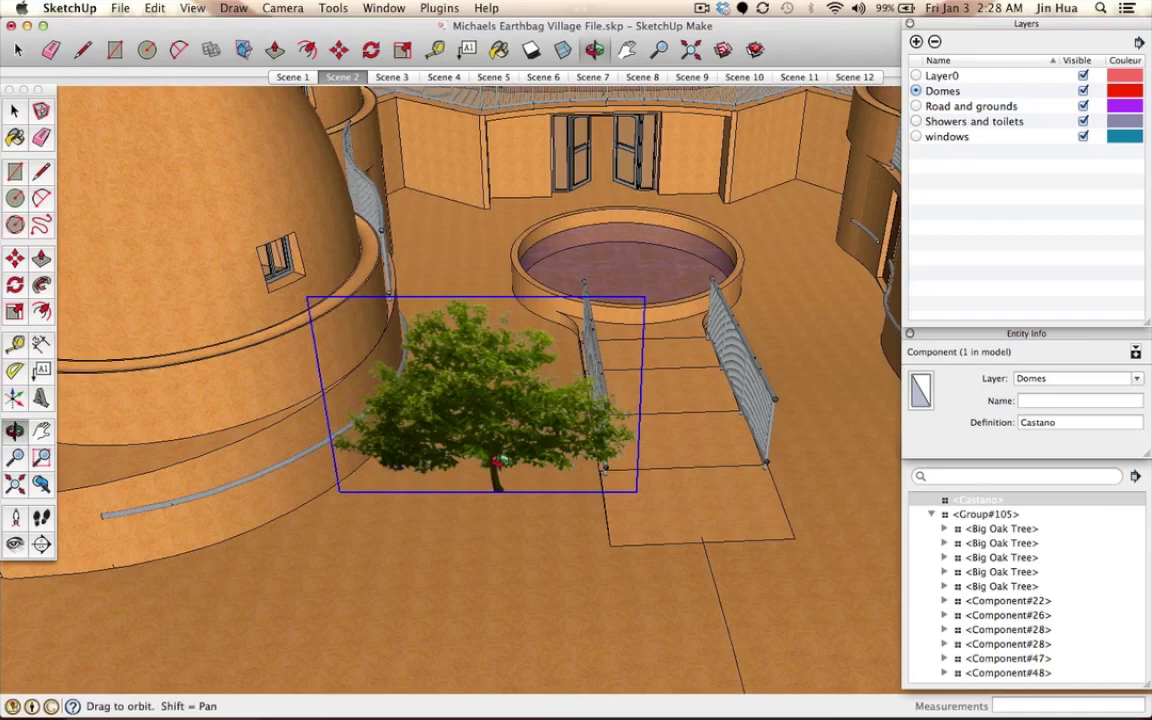
Step: Orbit around the chestnut tree, examining it up close and against the dome's outside stairs and the pool ramp
{"action": "left_click_drag", "start_coordinate": [497, 462], "coordinate": [458, 501]}
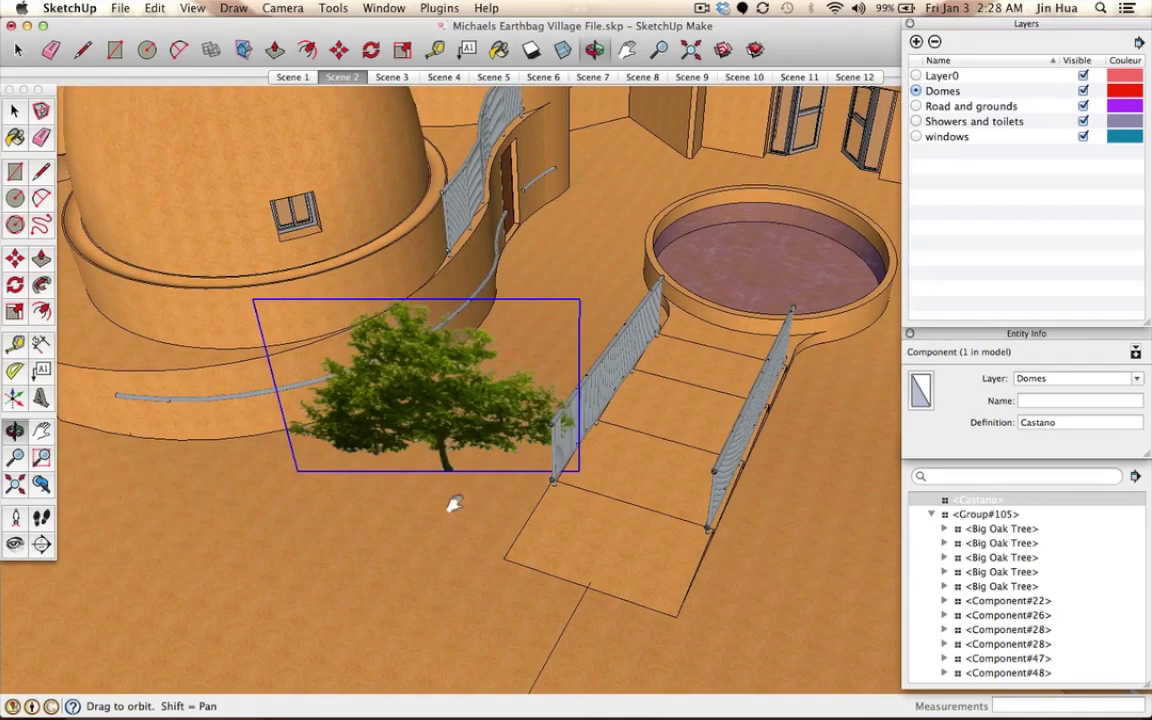
{"action": "left_click_drag", "start_coordinate": [453, 505], "coordinate": [481, 490], "text": "shift"}
{"action": "scroll", "coordinate": [475, 468], "scroll_direction": "up", "scroll_amount": 5}
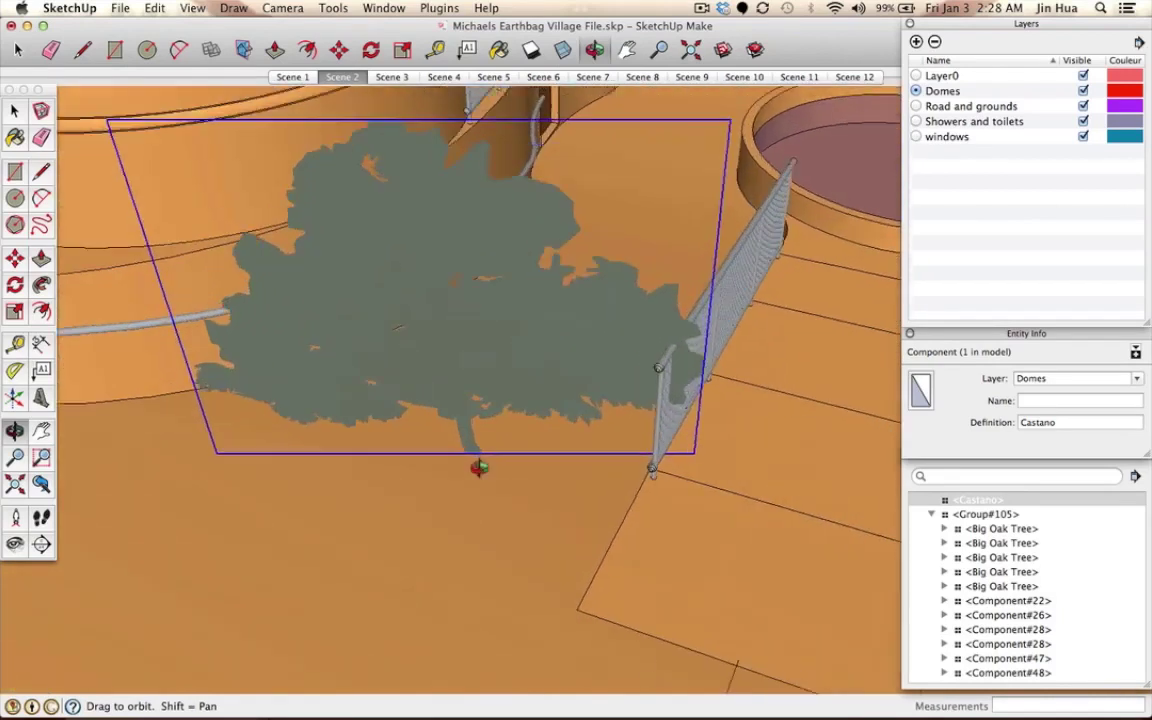
{"action": "scroll", "coordinate": [479, 468], "scroll_direction": "down", "scroll_amount": 4}
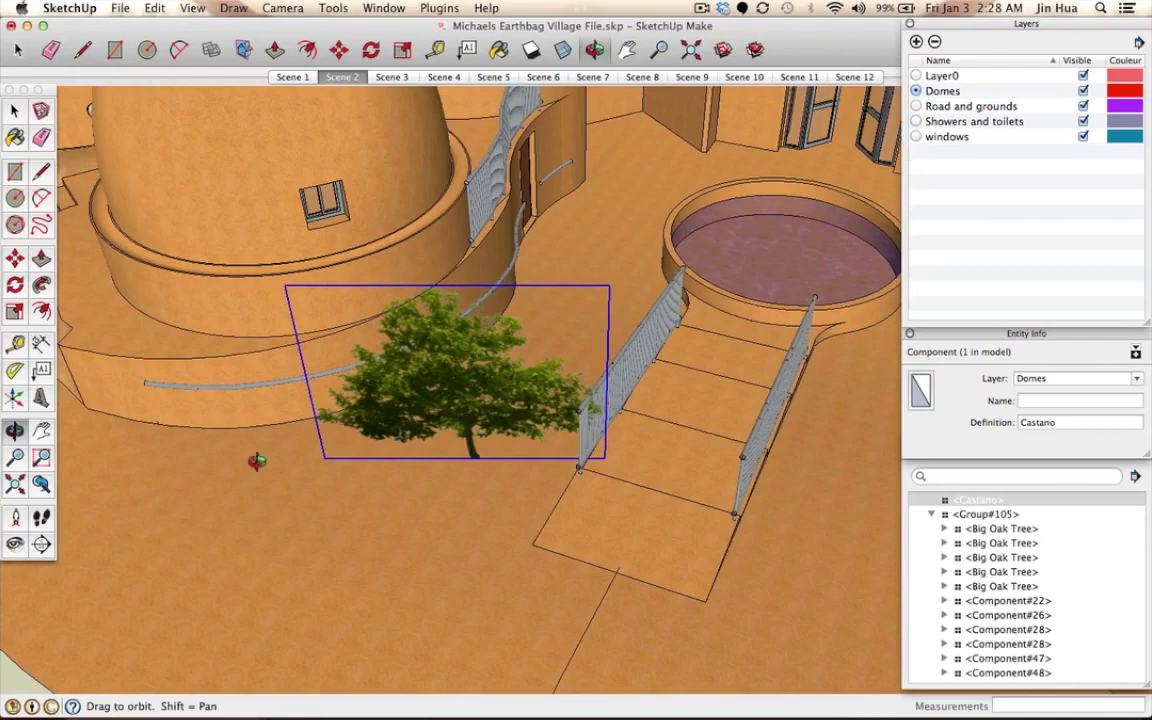
{"action": "middle_click_drag", "start_coordinate": [257, 461], "coordinate": [577, 452]}
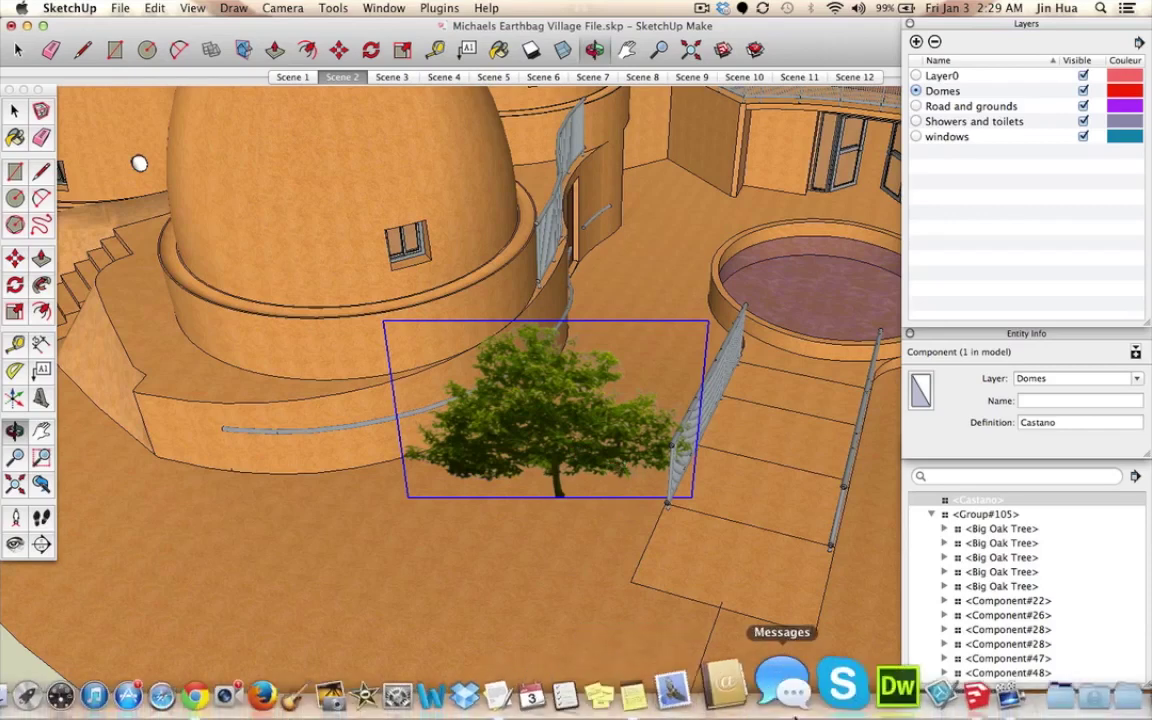
{"action": "left_click_drag", "start_coordinate": [632, 449], "coordinate": [736, 521]}
Step: Review the Trackpad options in System Preferences, including Three finger drag, and return to the village model
{"action": "mouse_move", "coordinate": [750, 692]}
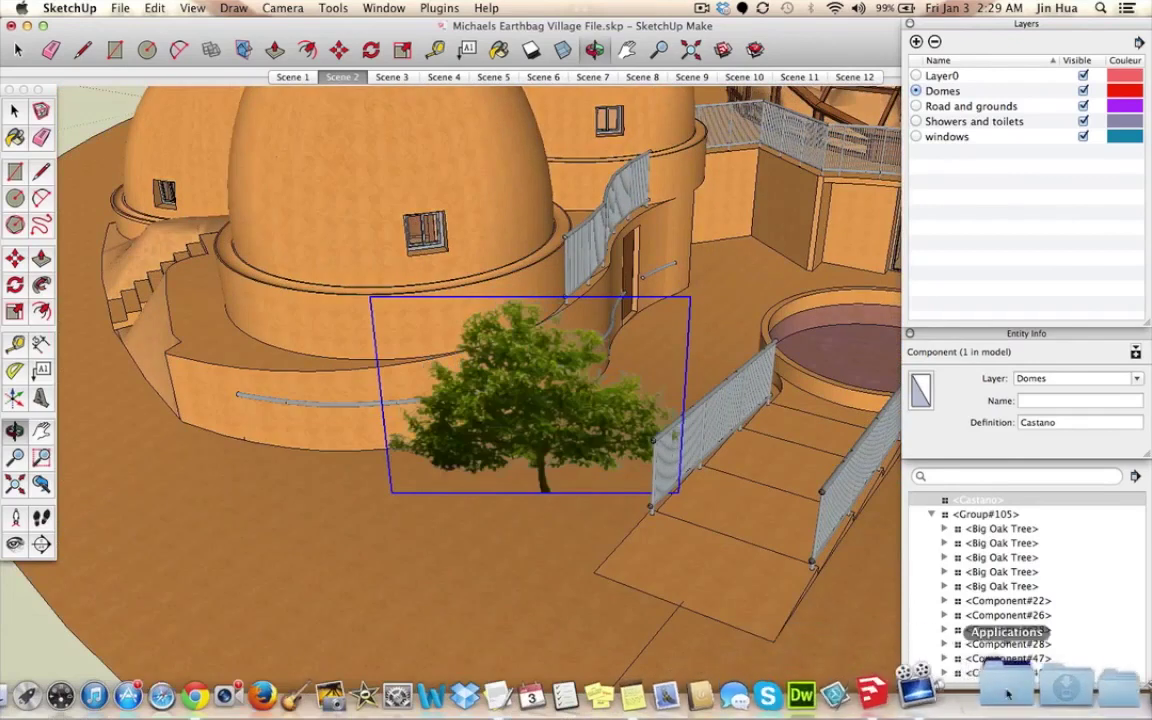
{"action": "left_click", "coordinate": [442, 676]}
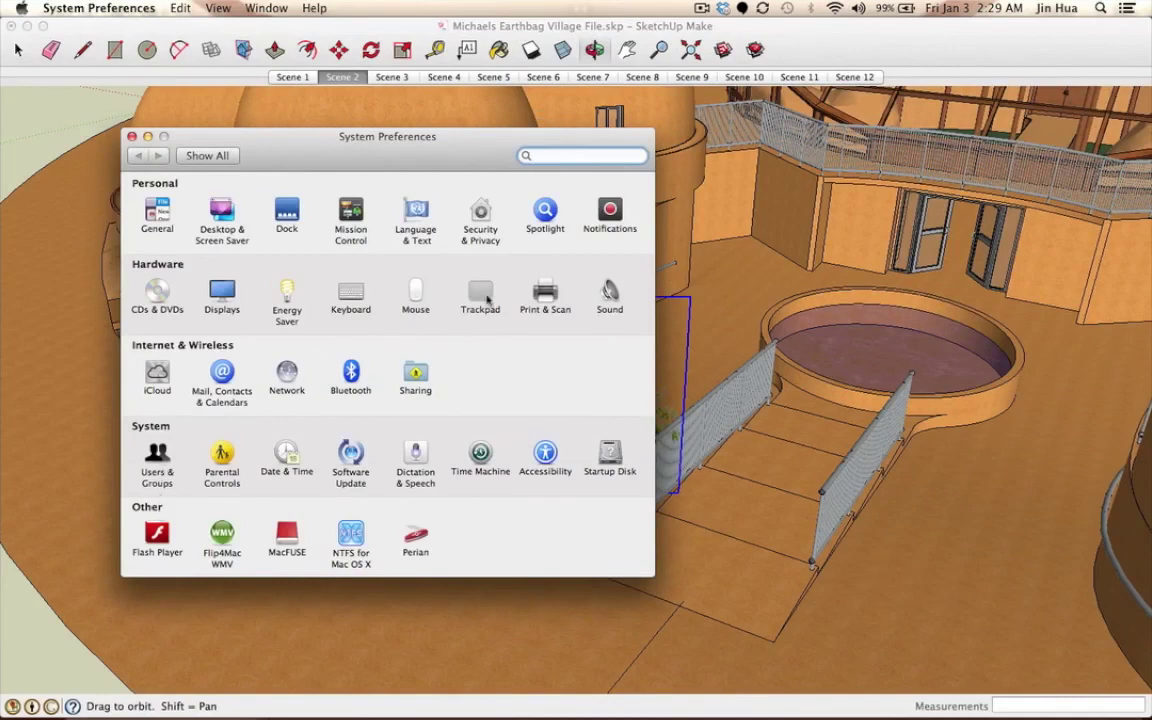
{"action": "left_click", "coordinate": [485, 305]}
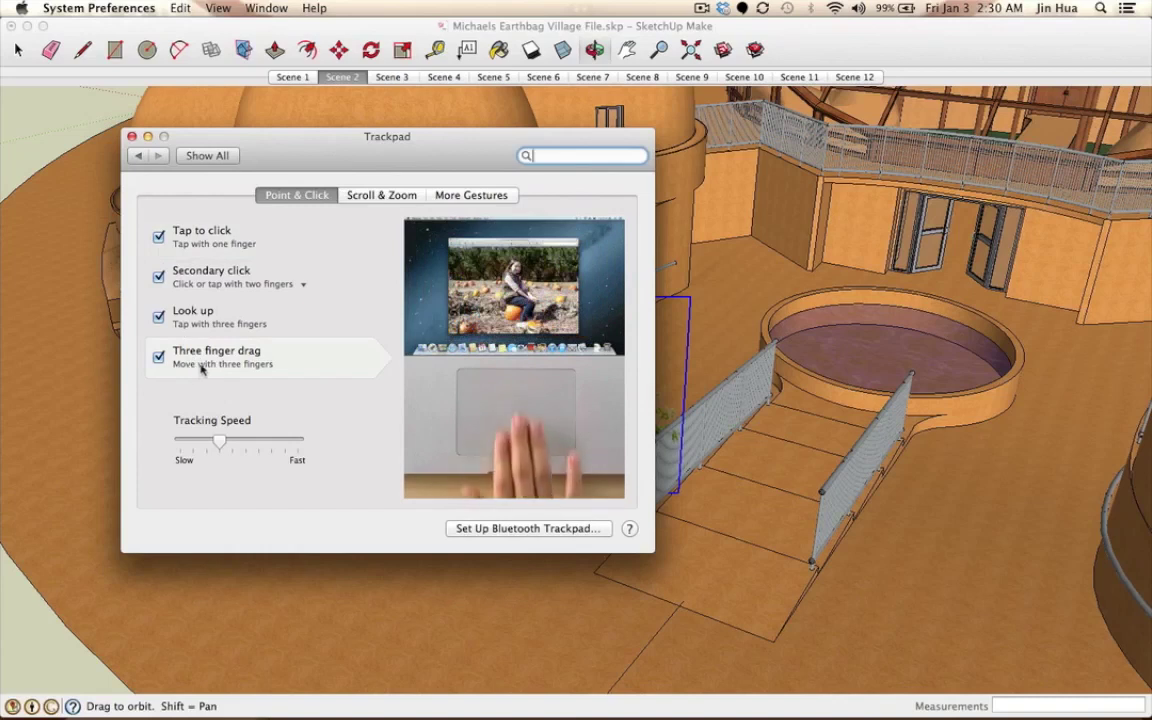
{"action": "left_click", "coordinate": [131, 137]}
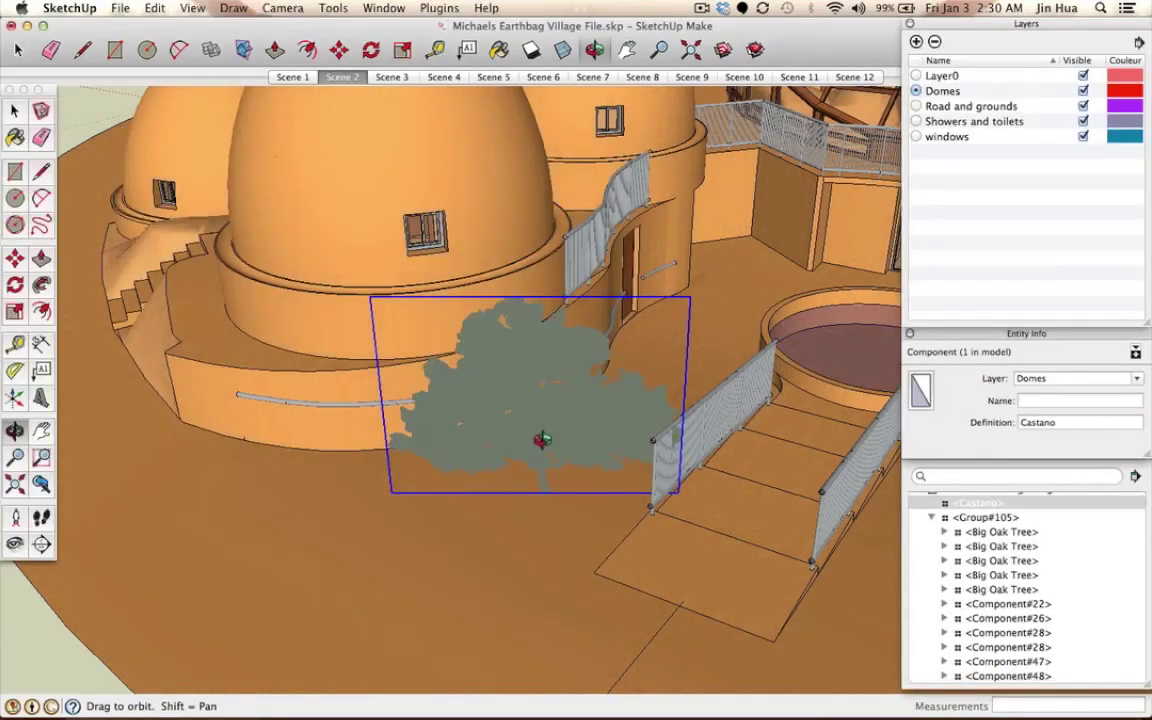
Step: Examine the chestnut tree from near and far while circling it, ending with a wider view of the courtyard
{"action": "scroll", "coordinate": [541, 440], "scroll_direction": "up", "scroll_amount": 5}
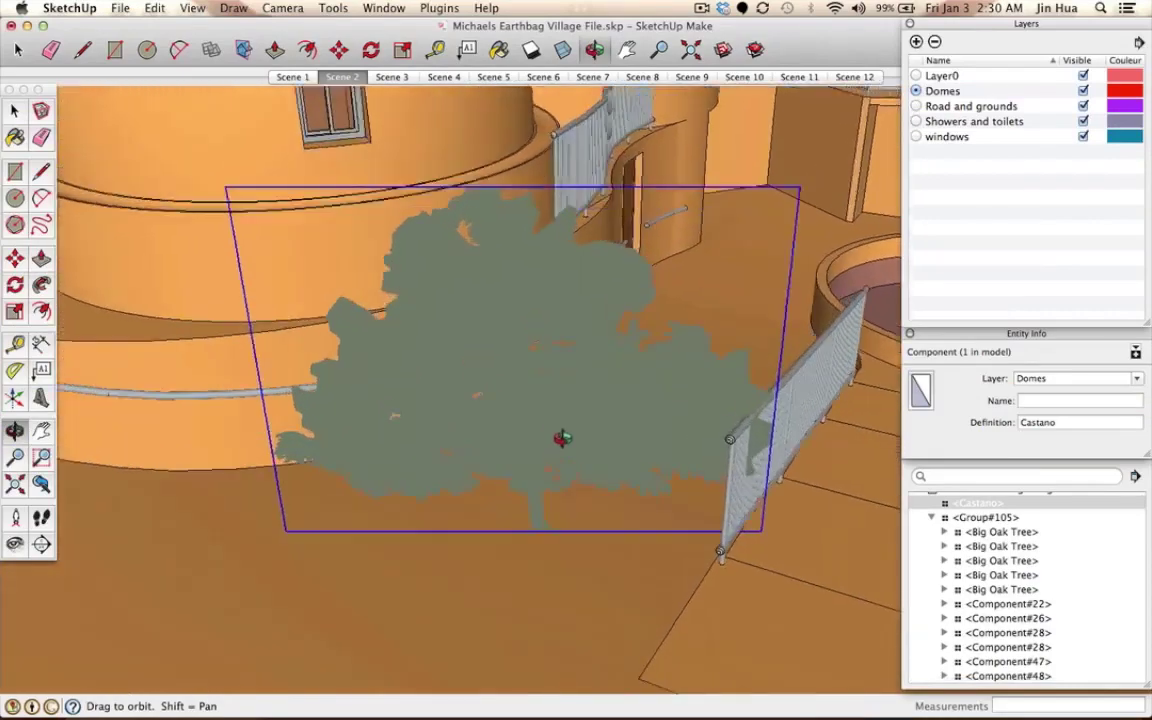
{"action": "scroll", "coordinate": [562, 438], "scroll_direction": "down", "scroll_amount": 3}
{"action": "left_click_drag", "start_coordinate": [531, 441], "coordinate": [692, 495]}
{"action": "scroll", "coordinate": [692, 495], "scroll_direction": "up", "scroll_amount": 5}
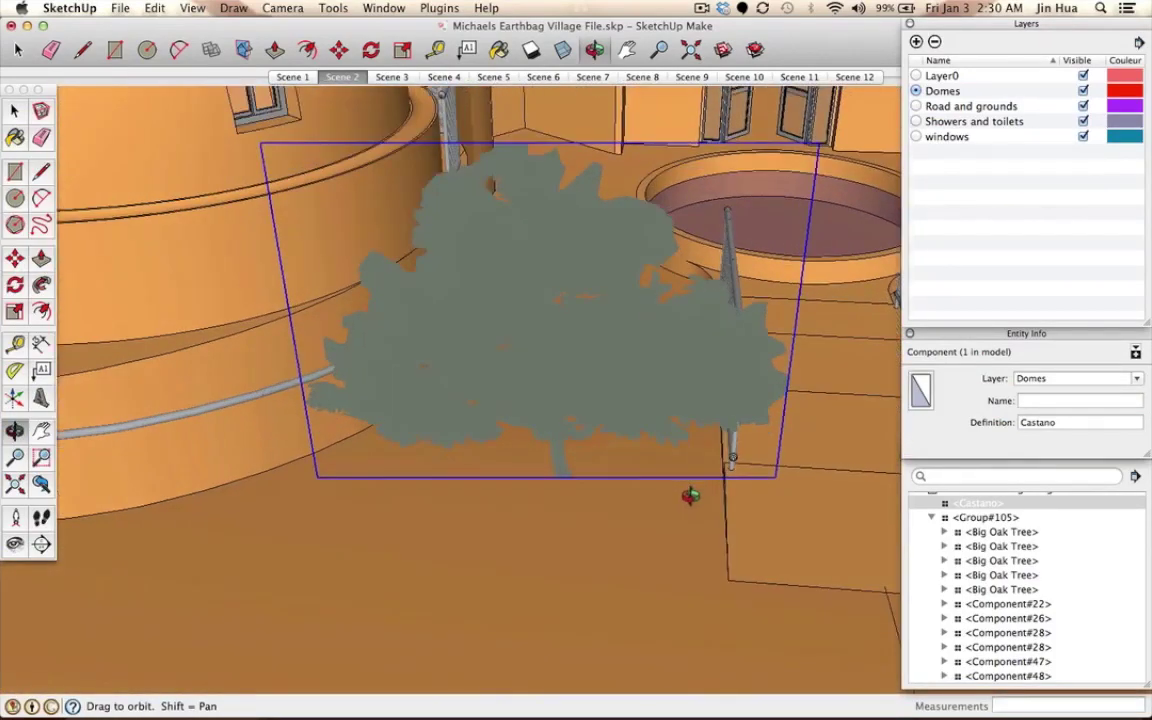
{"action": "scroll", "coordinate": [560, 372], "scroll_direction": "down", "scroll_amount": 3}
{"action": "left_click_drag", "start_coordinate": [548, 373], "coordinate": [467, 358]}
{"action": "left_click_drag", "start_coordinate": [586, 352], "coordinate": [497, 450]}
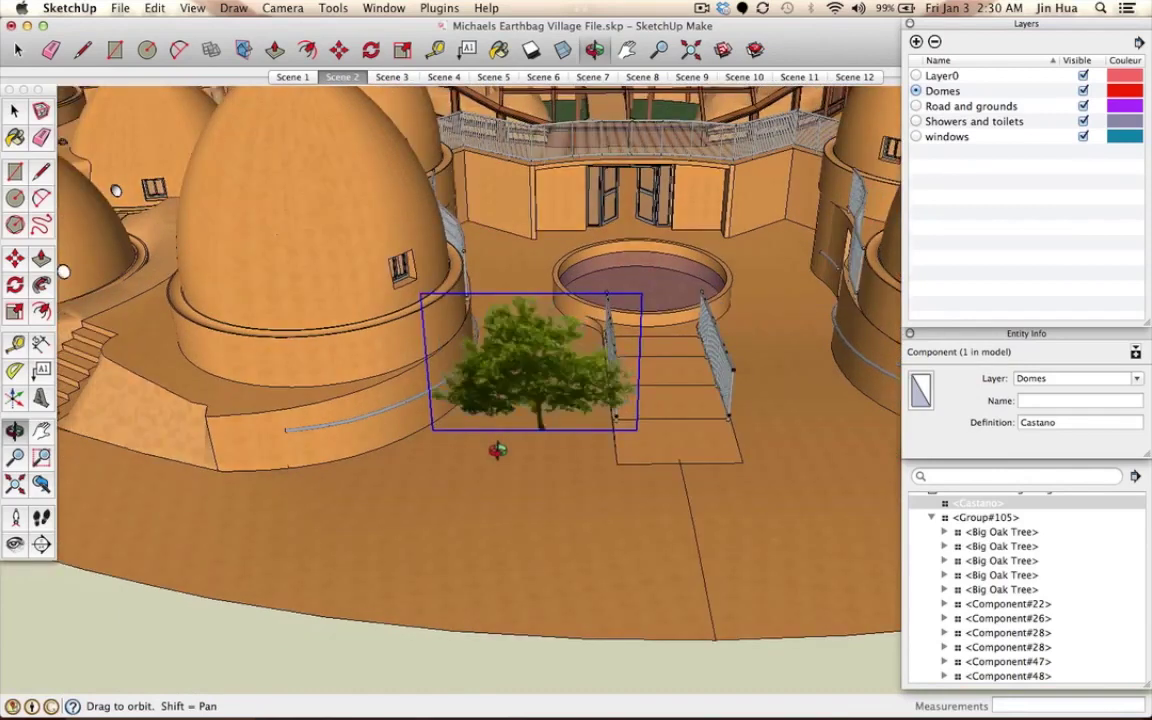
{"action": "key", "text": "space"}
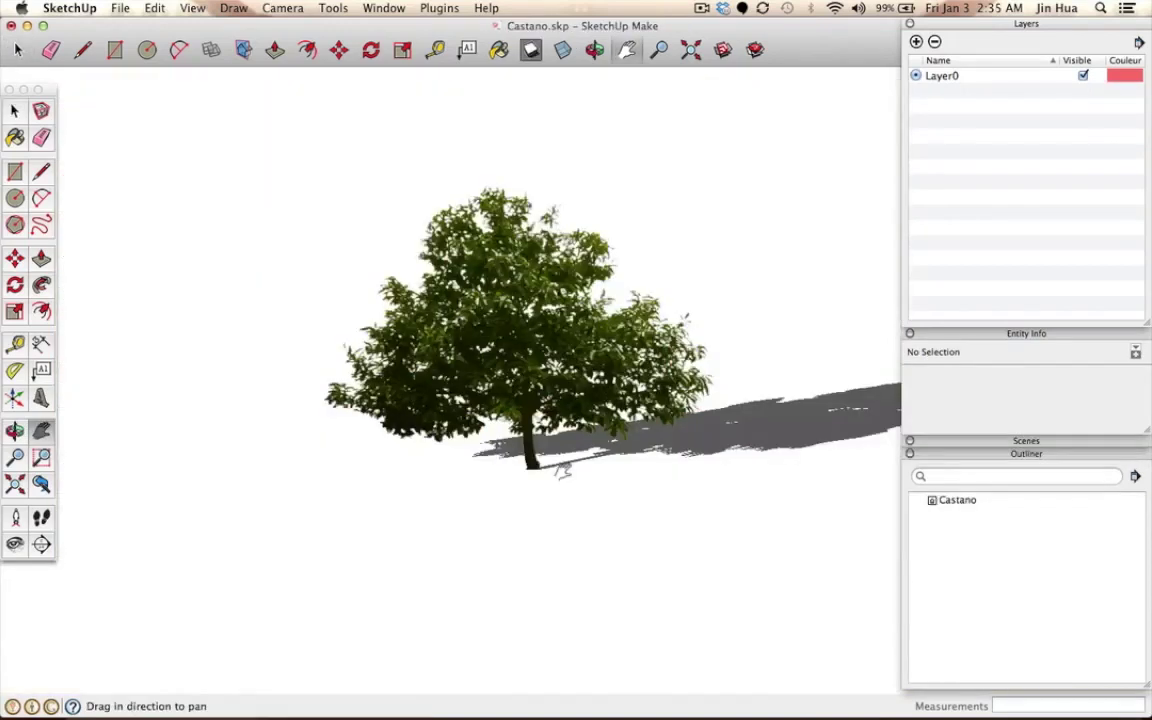
Step: Make the whole tree in Castano.skp a component with Always face camera off, and check it from another angle
{"action": "mouse_move", "coordinate": [563, 470]}
{"action": "left_mouse_down"}
{"action": "mouse_move", "coordinate": [560, 457]}
{"action": "mouse_move", "coordinate": [577, 485]}
{"action": "left_mouse_up"}
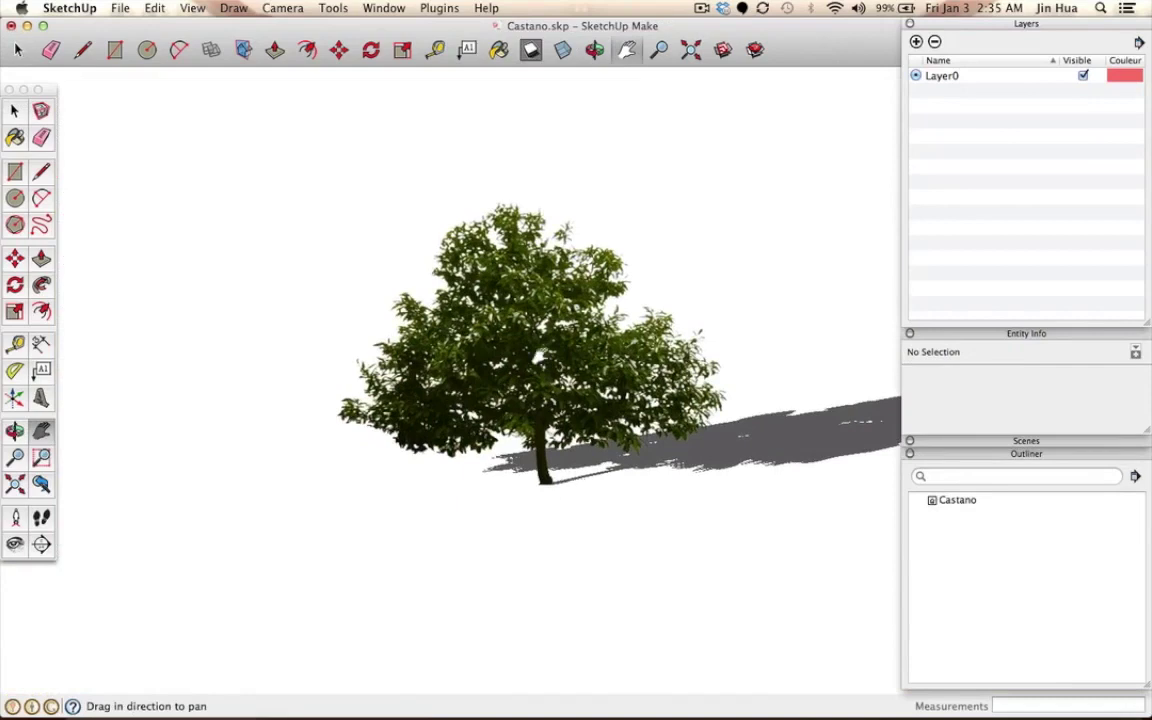
{"action": "key", "text": "space"}
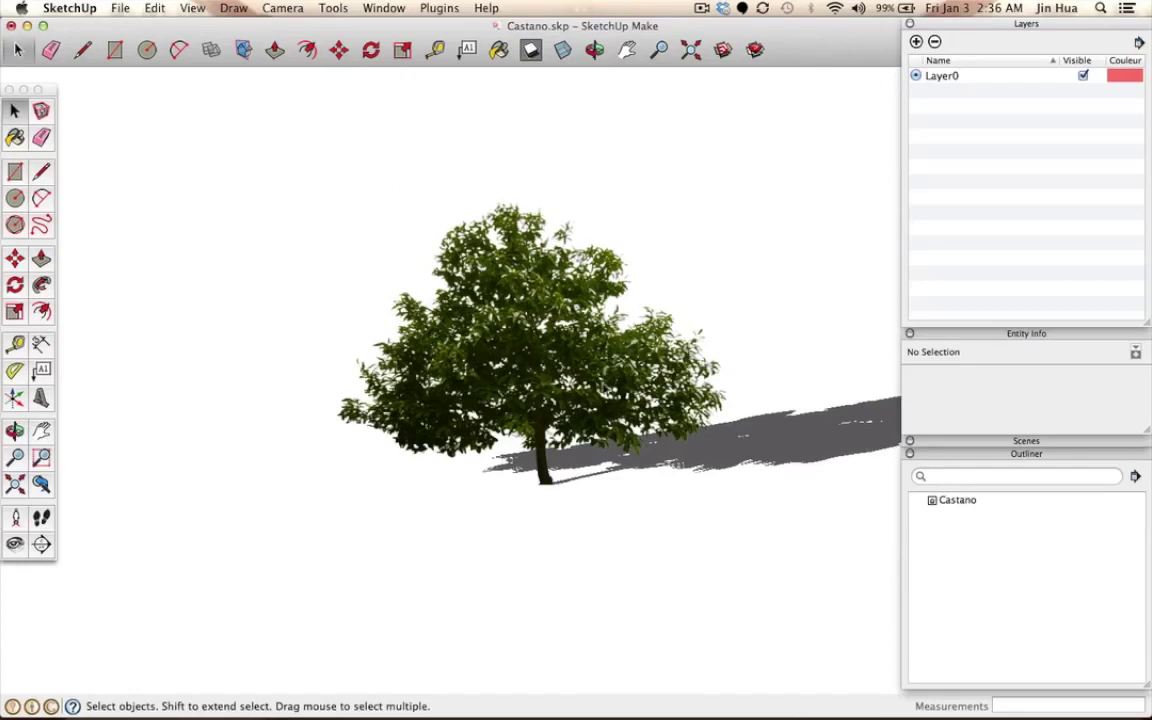
{"action": "left_click_drag", "start_coordinate": [262, 142], "coordinate": [812, 574]}
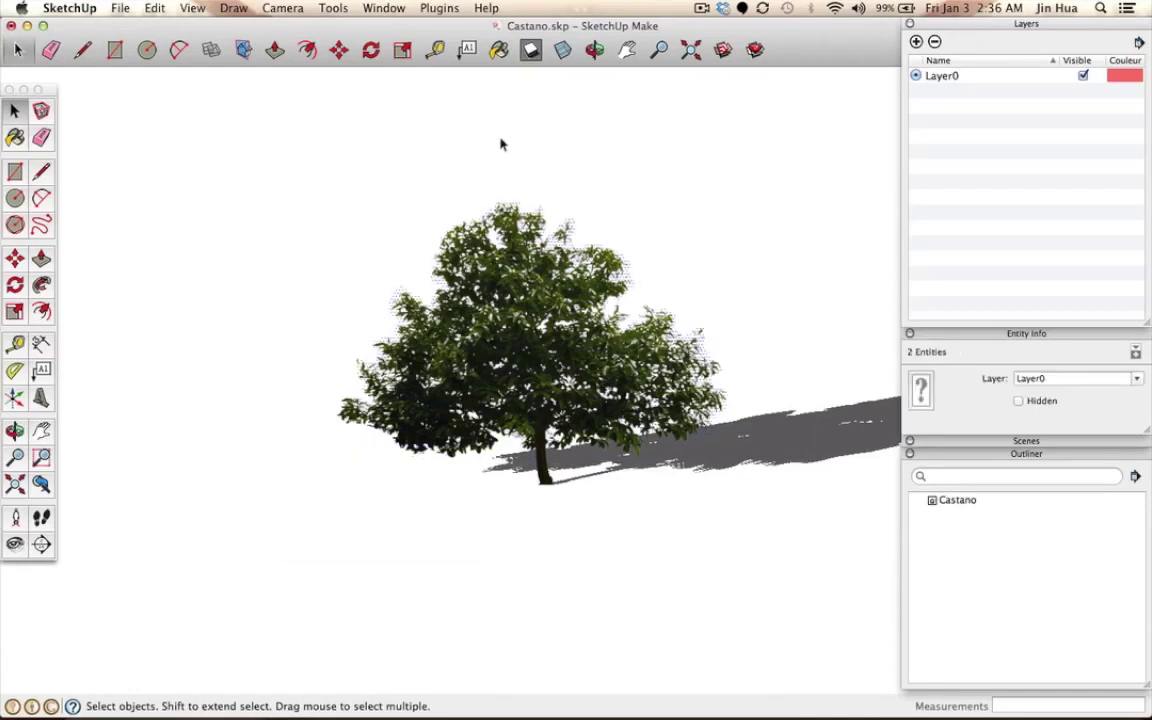
{"action": "left_click", "coordinate": [120, 8]}
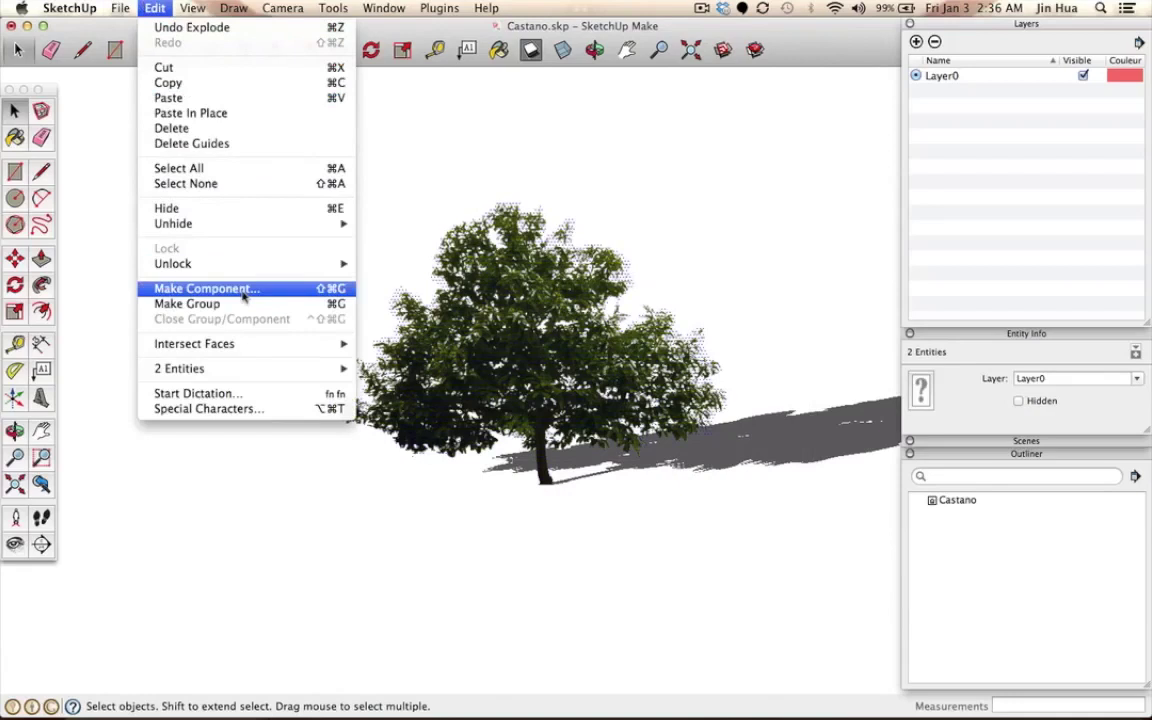
{"action": "left_click", "coordinate": [242, 294]}
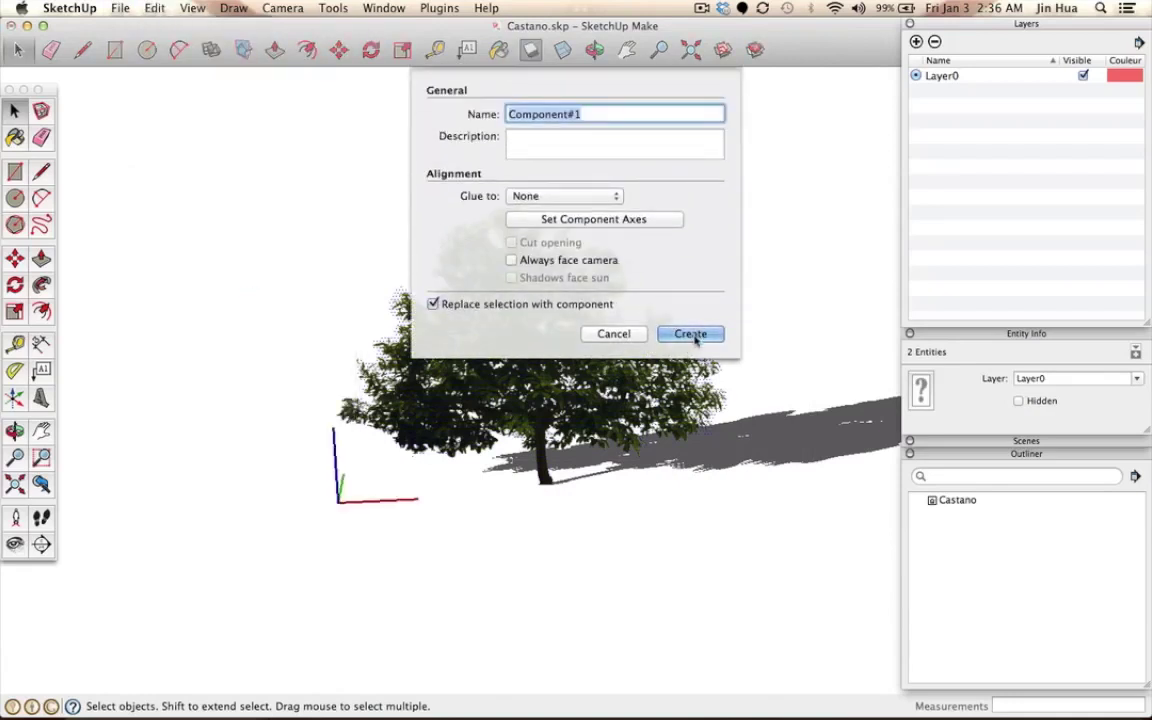
{"action": "left_click", "coordinate": [695, 339]}
{"action": "key", "text": "o"}
{"action": "left_click_drag", "start_coordinate": [247, 349], "coordinate": [774, 358]}
{"action": "left_click_drag", "start_coordinate": [558, 373], "coordinate": [541, 340]}
Step: Paste the new tree component into Michaels Earthbag Village File.skp, on the courtyard ground across the ramp from the first tree
{"action": "mouse_move", "coordinate": [233, 8]}
{"action": "key", "text": "ctrl+Up"}
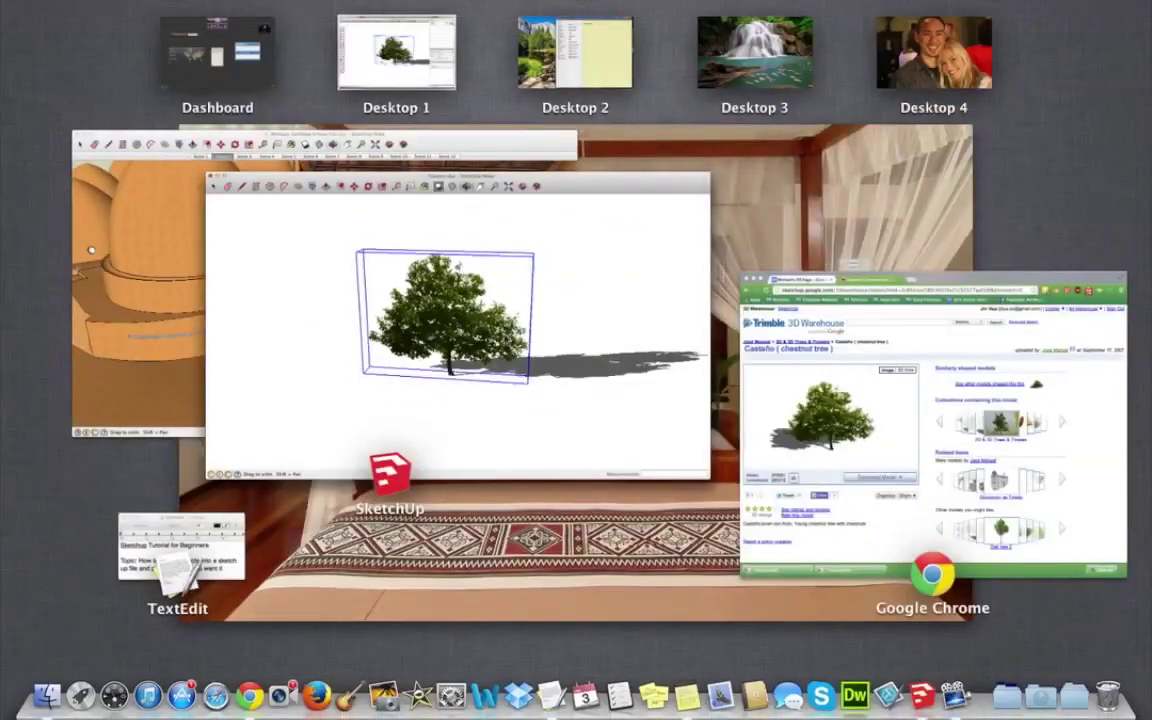
{"action": "left_click", "coordinate": [155, 255]}
{"action": "left_click_drag", "start_coordinate": [507, 420], "coordinate": [630, 455]}
{"action": "key", "text": "super+v"}
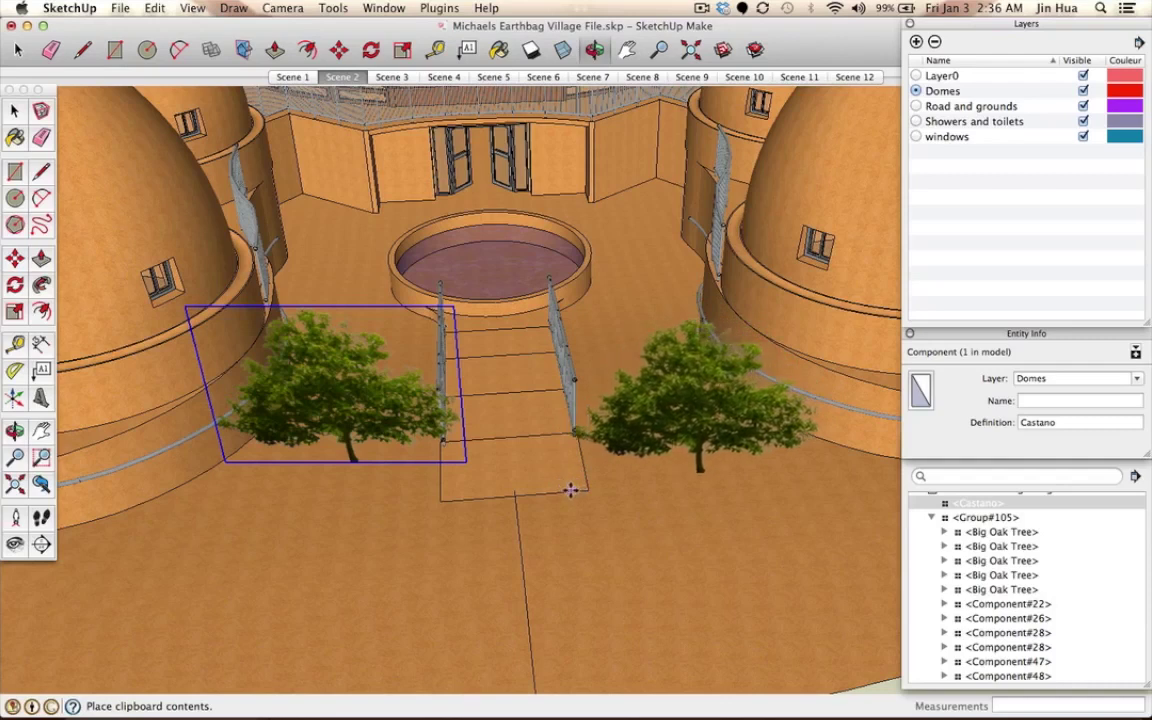
{"action": "left_click", "coordinate": [571, 483]}
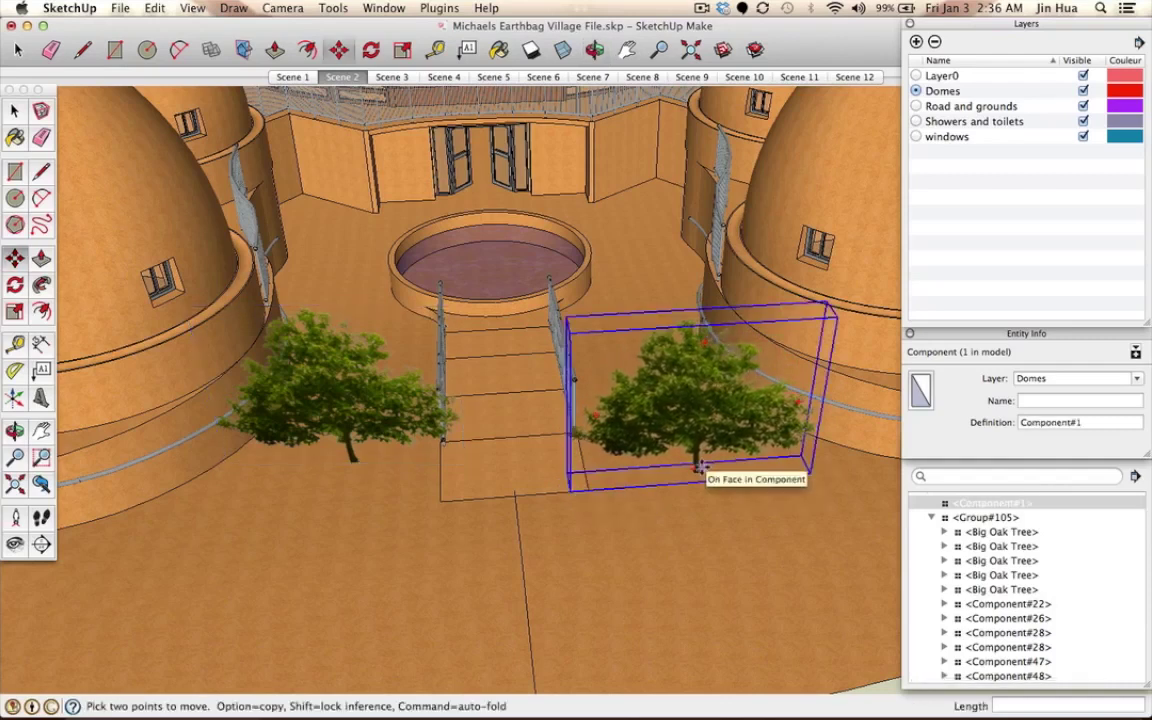
Step: Rotate the newly pasted tree component about 64.4° on the ground plane around the base of its trunk
{"action": "scroll", "coordinate": [700, 467], "scroll_direction": "up", "scroll_amount": 4}
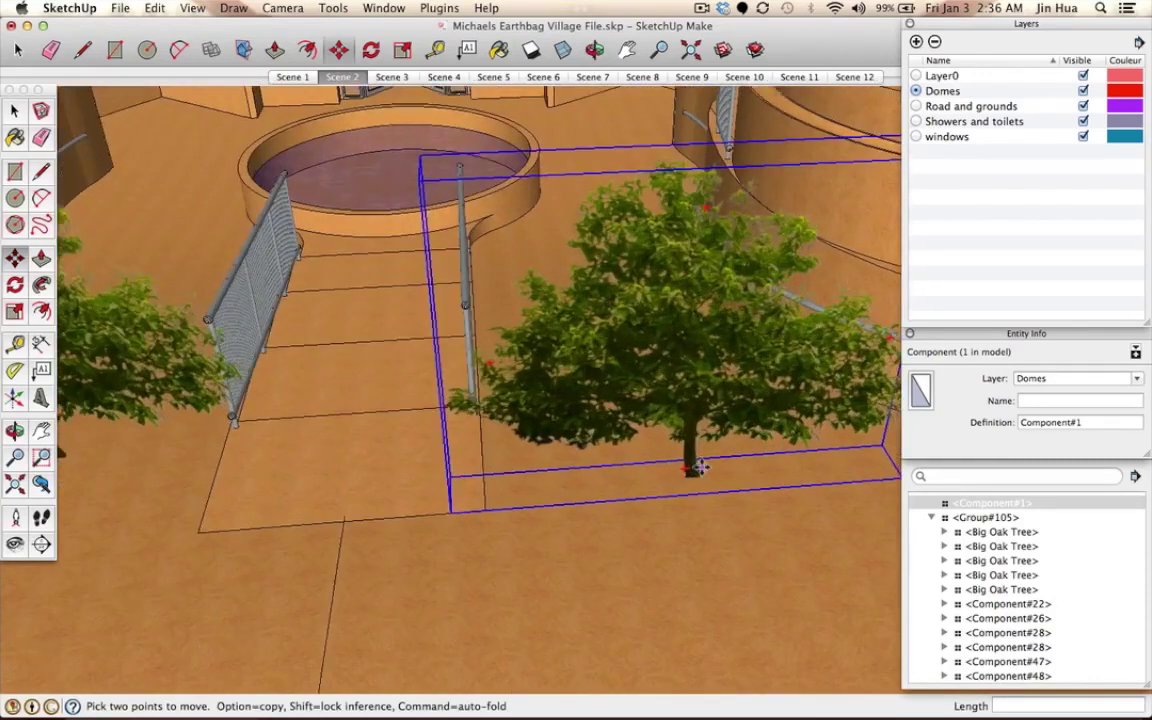
{"action": "scroll", "coordinate": [700, 467], "scroll_direction": "down", "scroll_amount": 4}
{"action": "scroll", "coordinate": [700, 467], "scroll_direction": "up", "scroll_amount": 2}
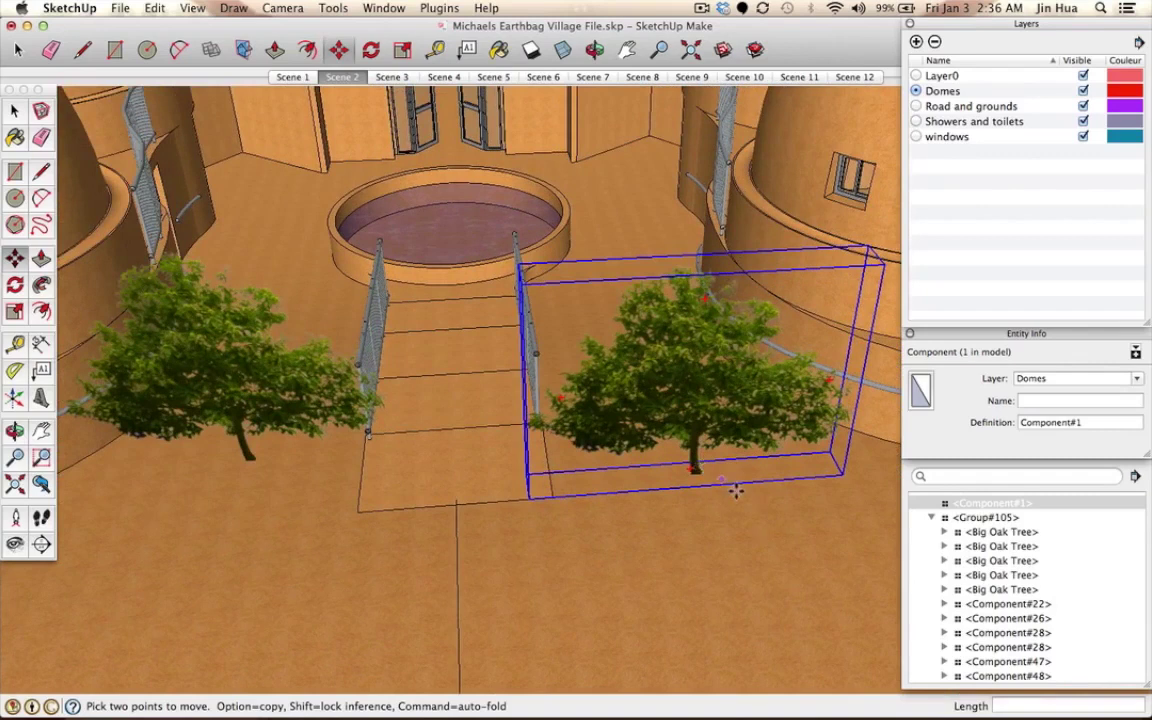
{"action": "key", "text": "q"}
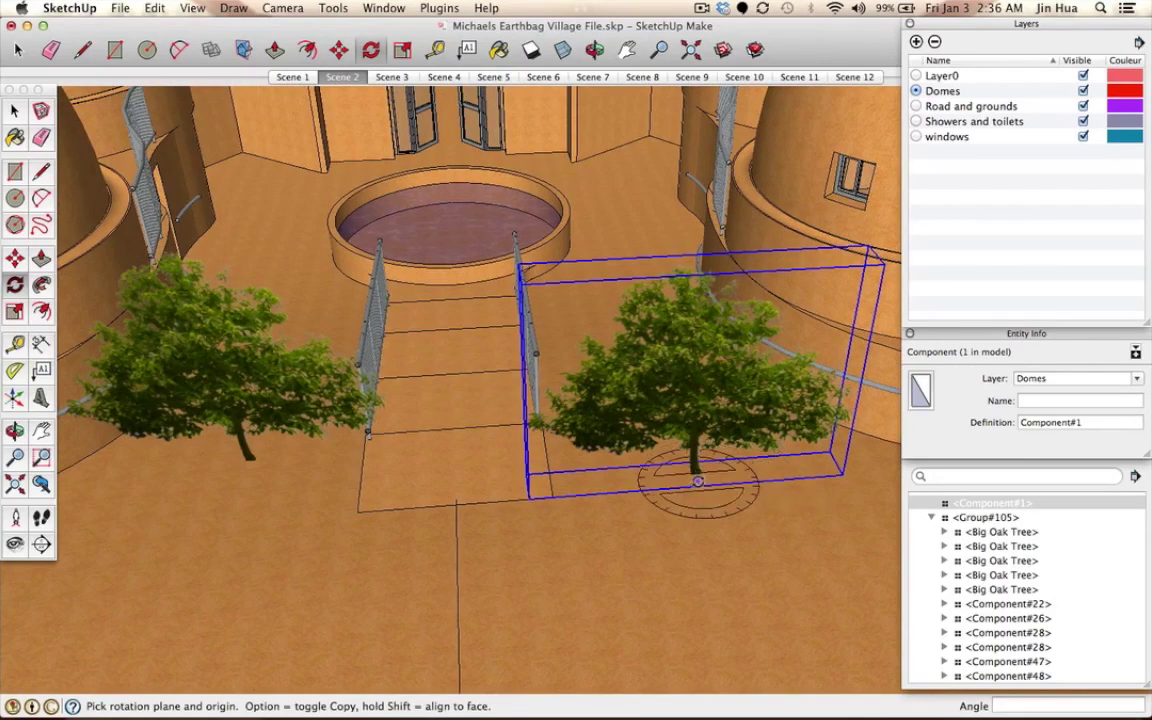
{"action": "left_click", "coordinate": [698, 481]}
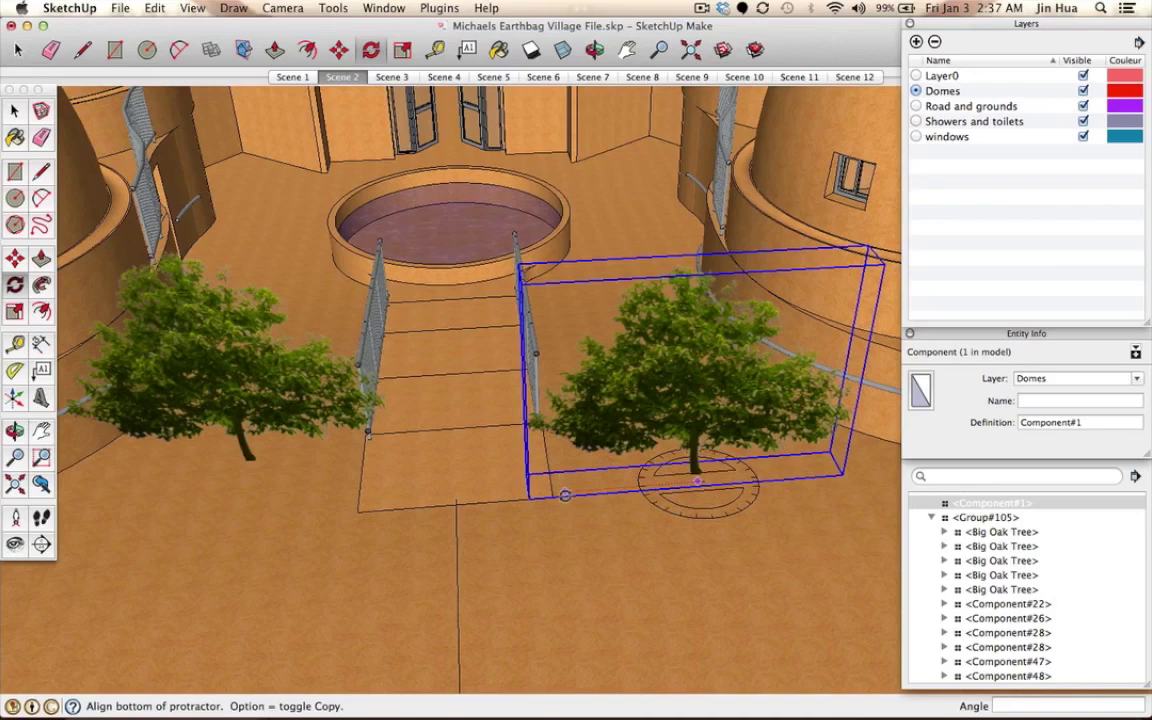
{"action": "left_click", "coordinate": [566, 490]}
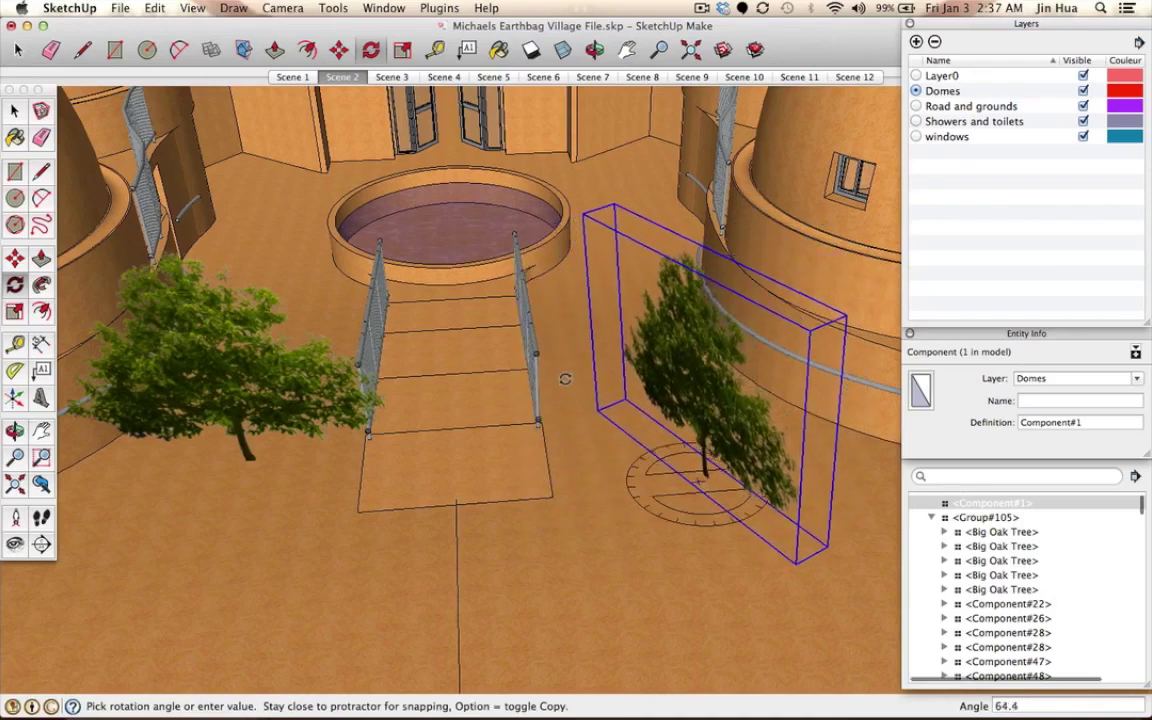
{"action": "left_click", "coordinate": [565, 378]}
{"action": "key", "text": "o"}
{"action": "left_click_drag", "start_coordinate": [751, 579], "coordinate": [753, 489]}
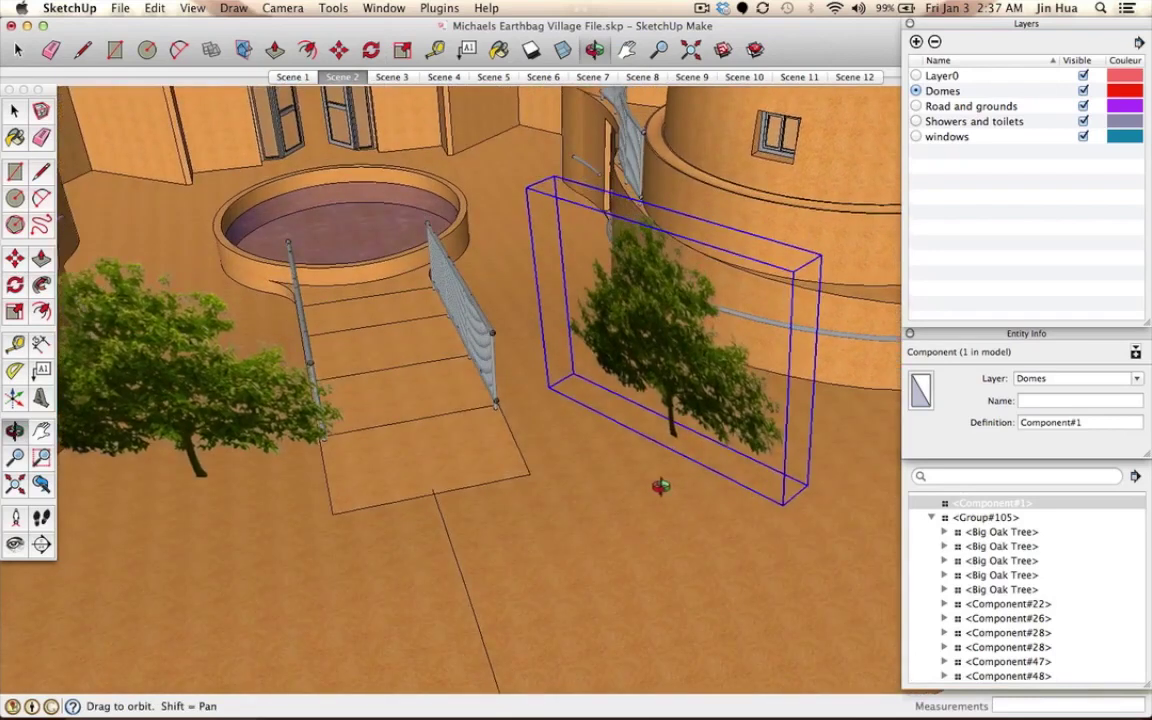
{"action": "key", "text": "q"}
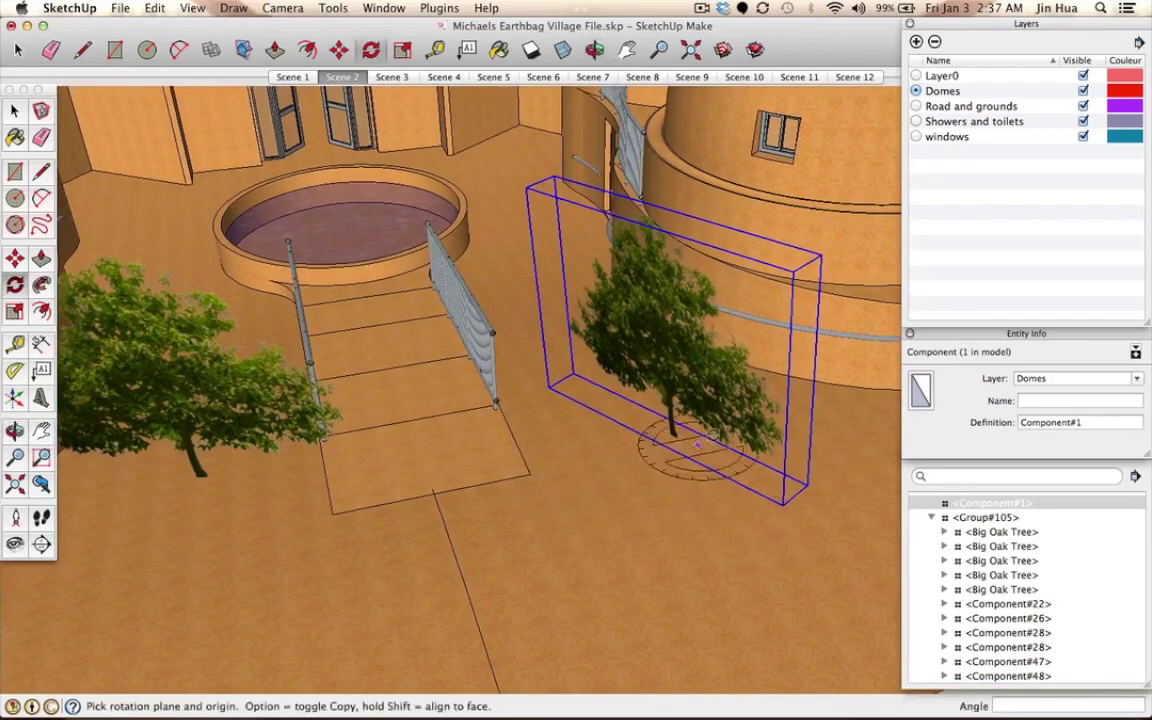
{"action": "key", "text": "space"}
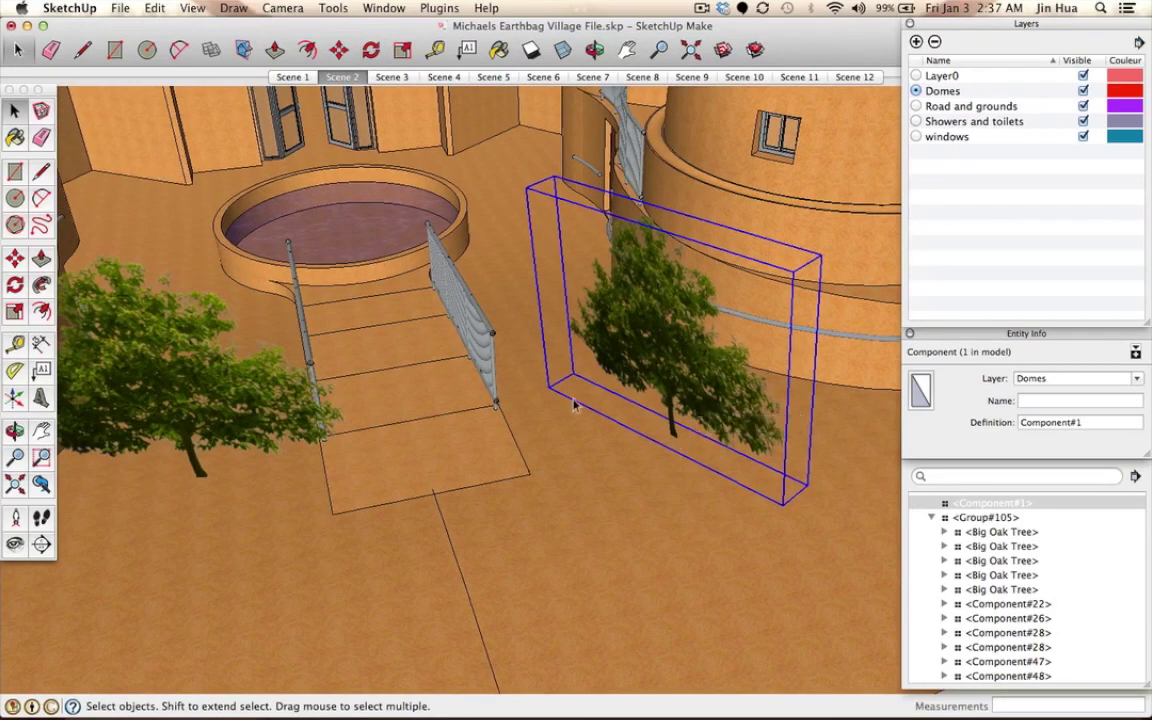
{"action": "key", "text": "q"}
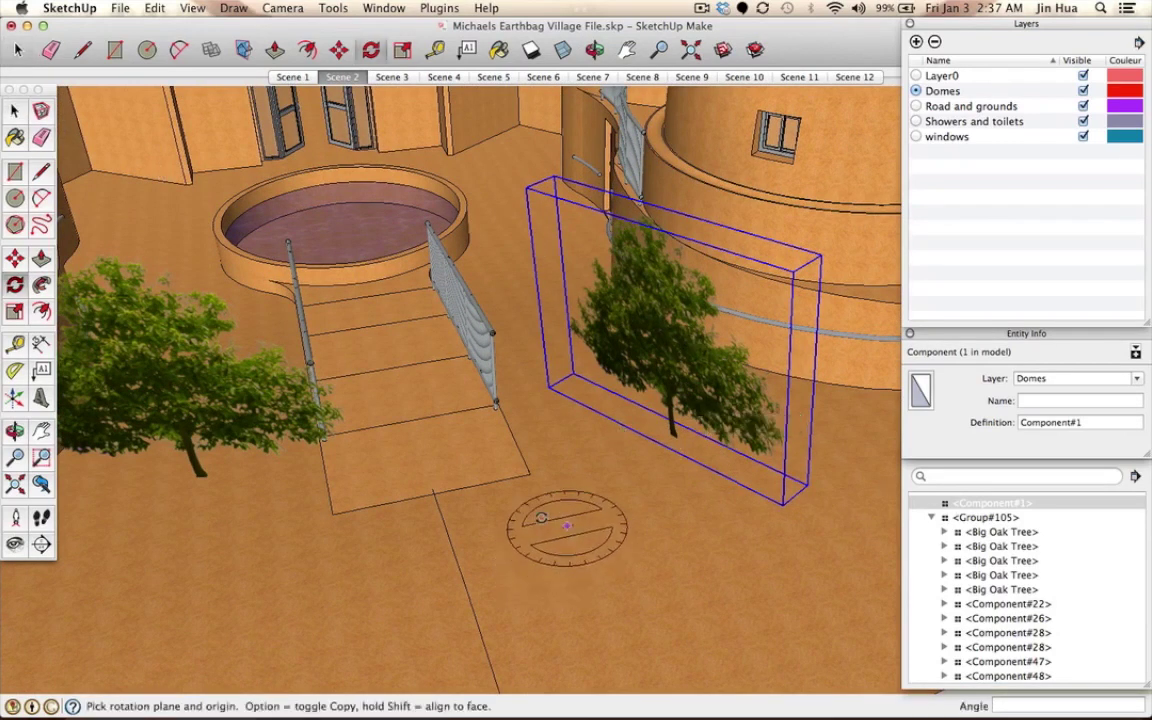
{"action": "left_click_drag", "start_coordinate": [541, 521], "coordinate": [689, 628]}
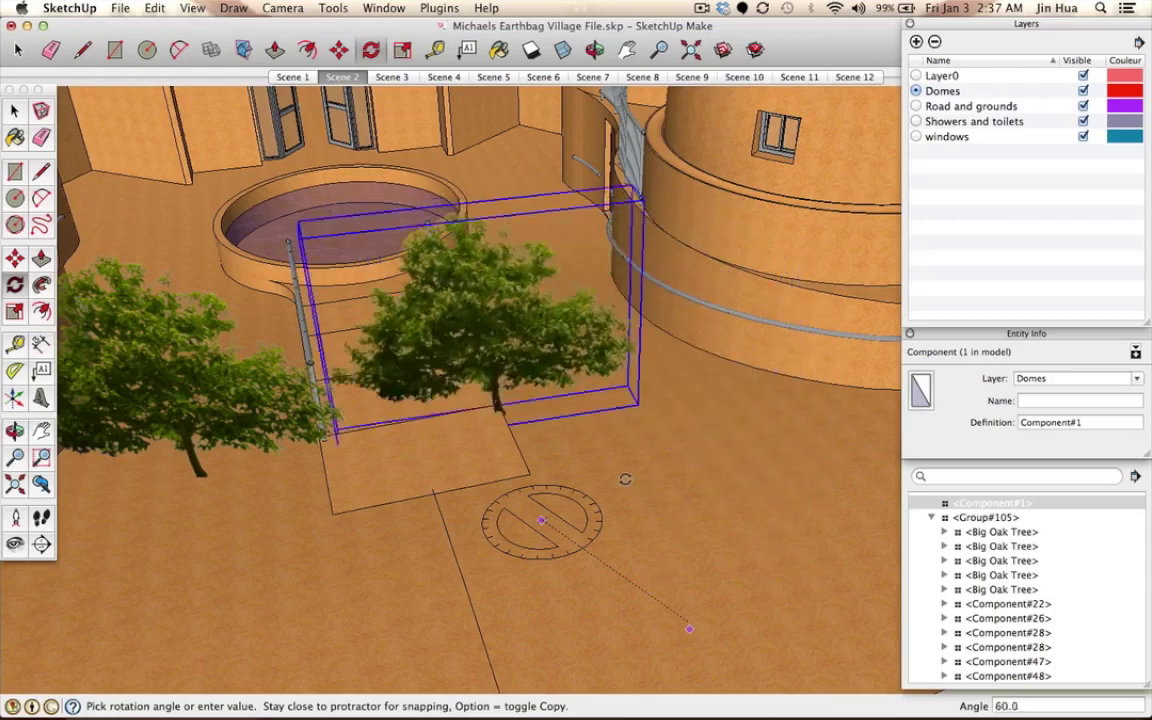
{"action": "left_click", "coordinate": [689, 620]}
{"action": "key", "text": "Escape"}
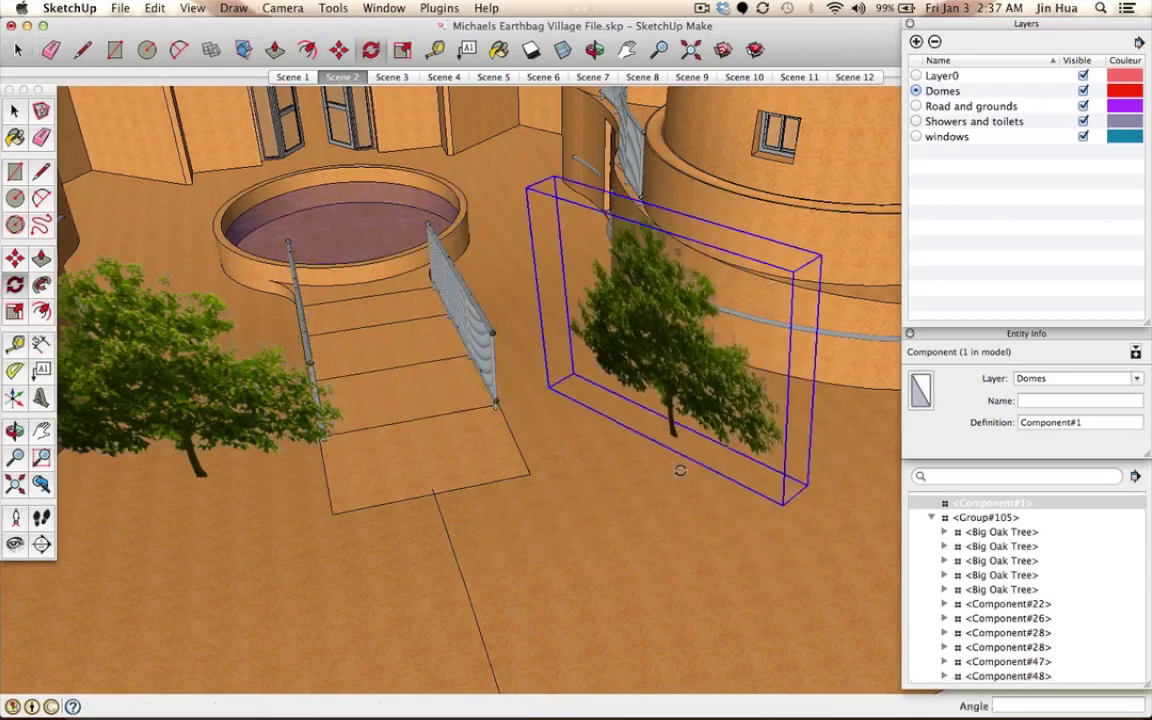
Step: Try rotating the plain tree component 90° about the base of its trunk, and undo the rotation
{"action": "left_click_drag", "start_coordinate": [692, 458], "coordinate": [692, 603]}
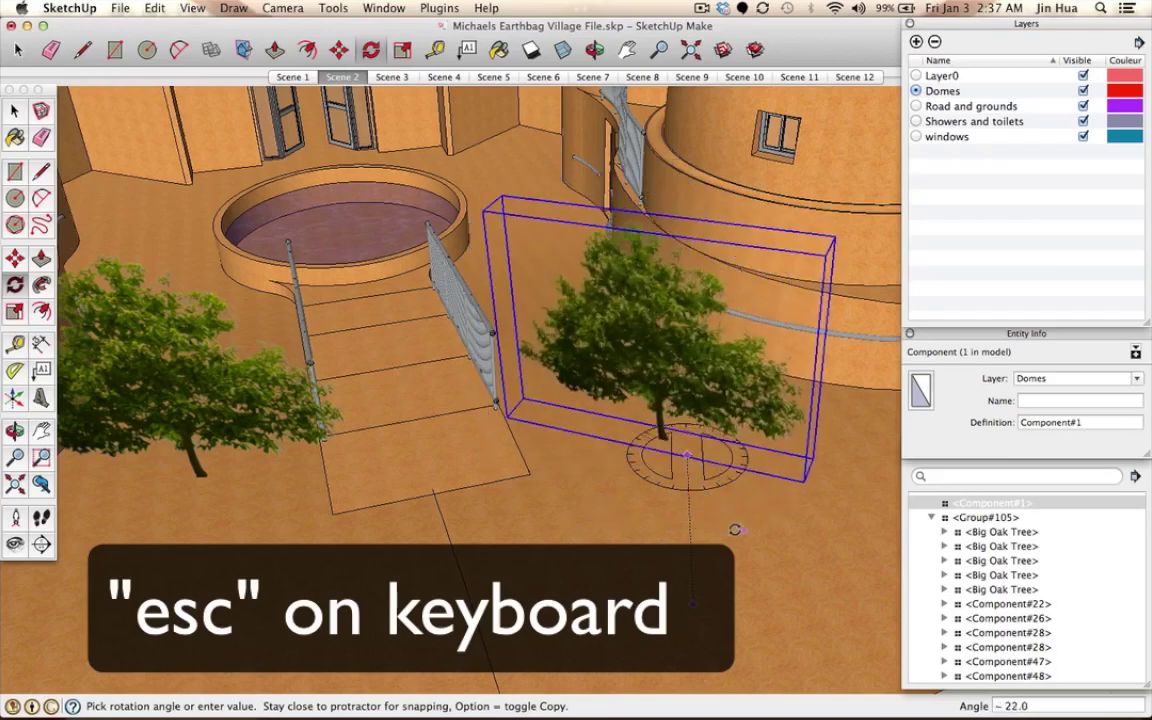
{"action": "key", "text": "Escape"}
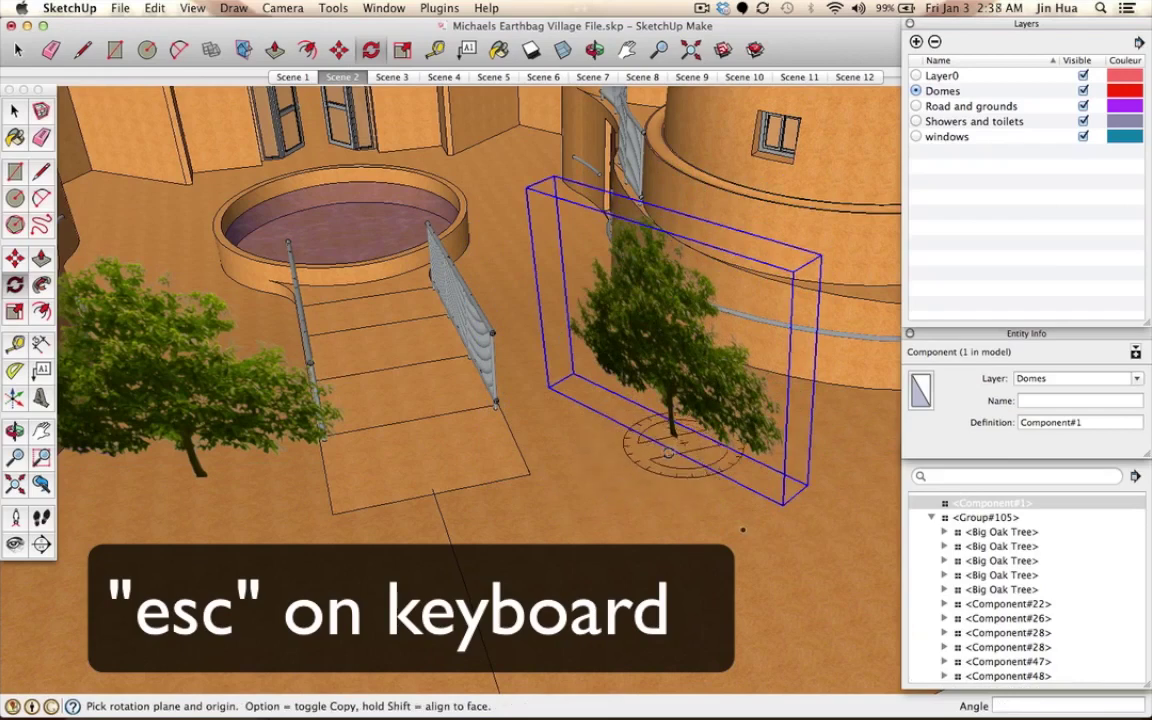
{"action": "left_click_drag", "start_coordinate": [680, 447], "coordinate": [700, 462]}
{"action": "left_click", "coordinate": [762, 495]}
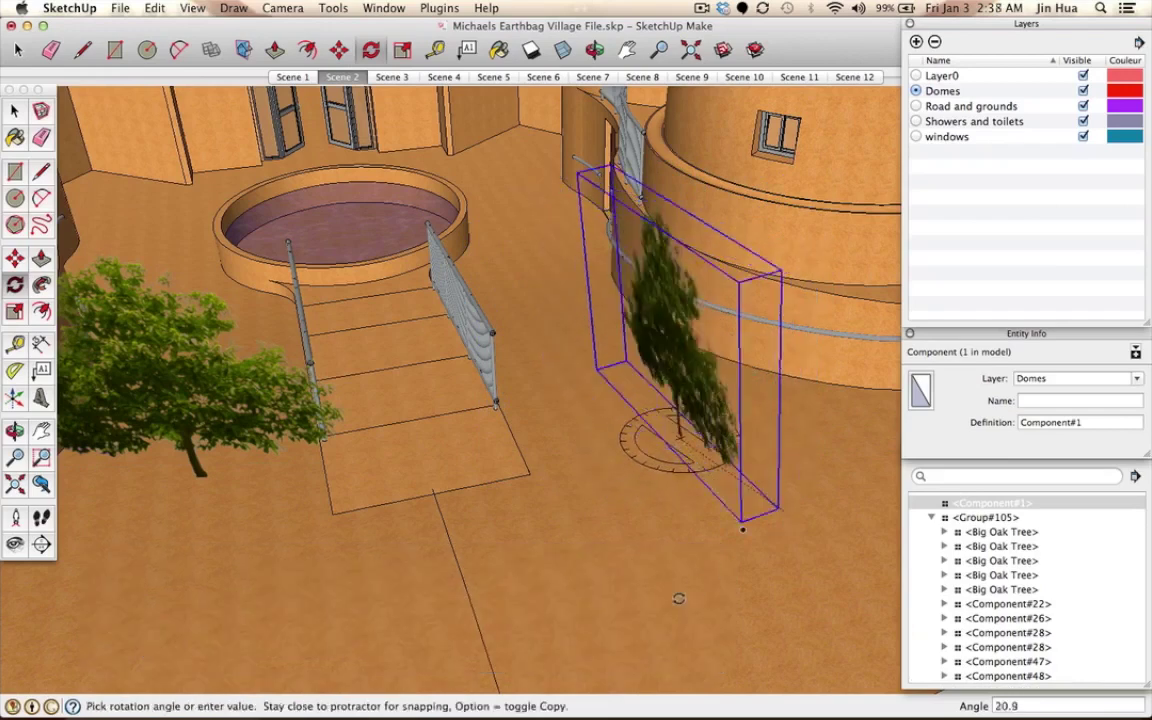
{"action": "left_click", "coordinate": [553, 514]}
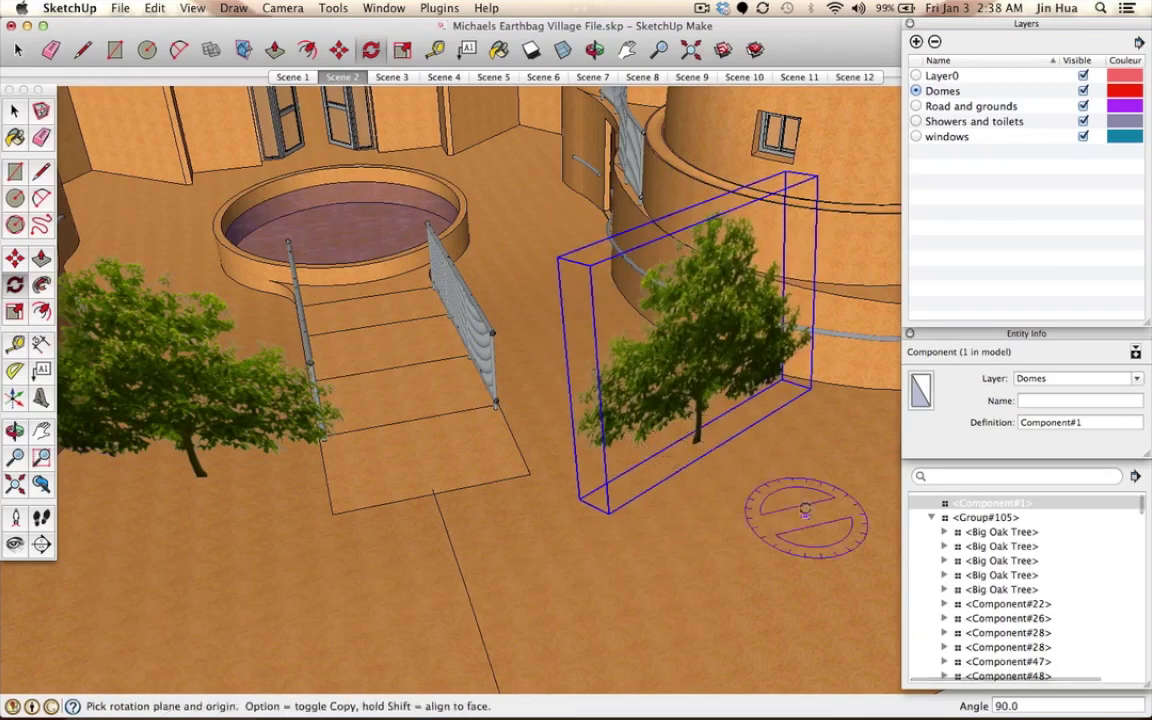
{"action": "left_click", "coordinate": [152, 8]}
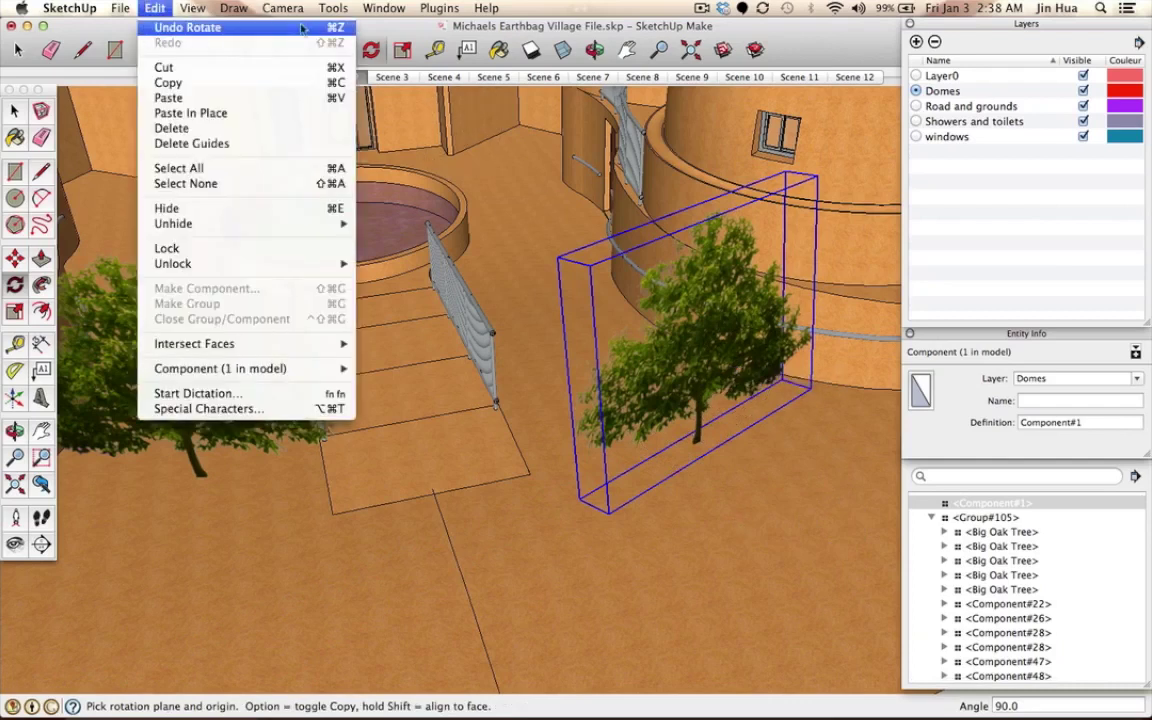
{"action": "left_click", "coordinate": [213, 30]}
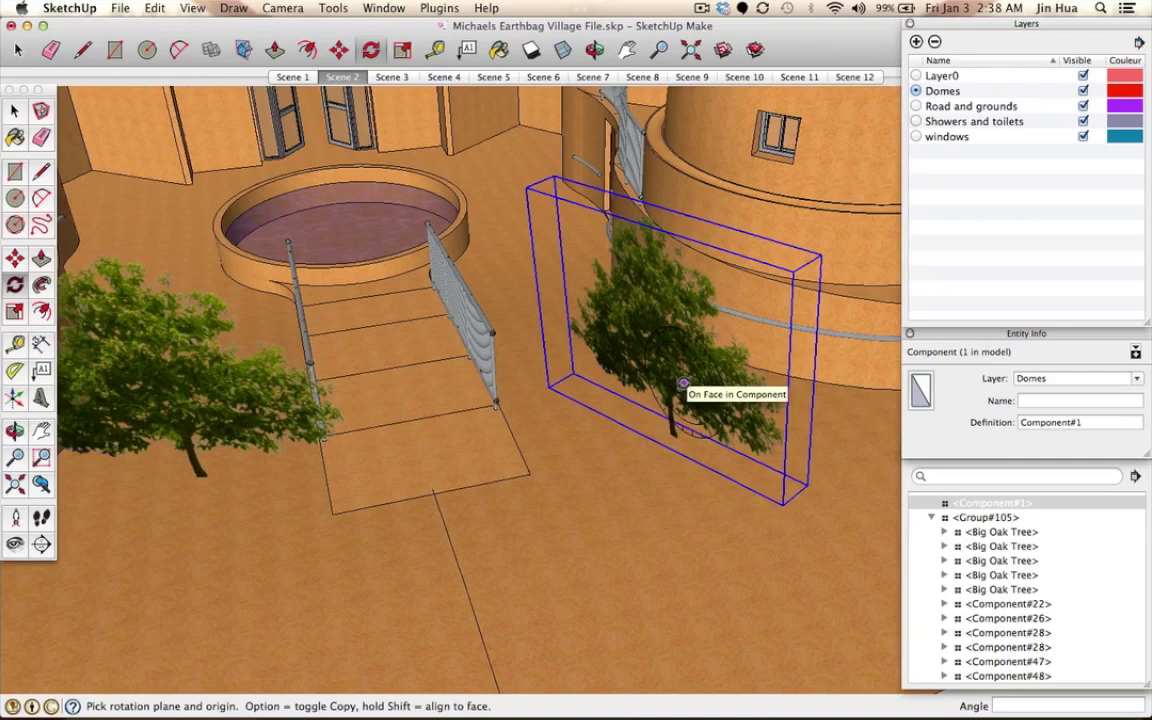
Step: Delete the plain tree component across the ramp, keeping the camera-facing Castano tree
{"action": "middle_click_drag", "start_coordinate": [489, 506], "coordinate": [540, 470]}
{"action": "key", "text": "space"}
{"action": "left_click", "coordinate": [393, 386]}
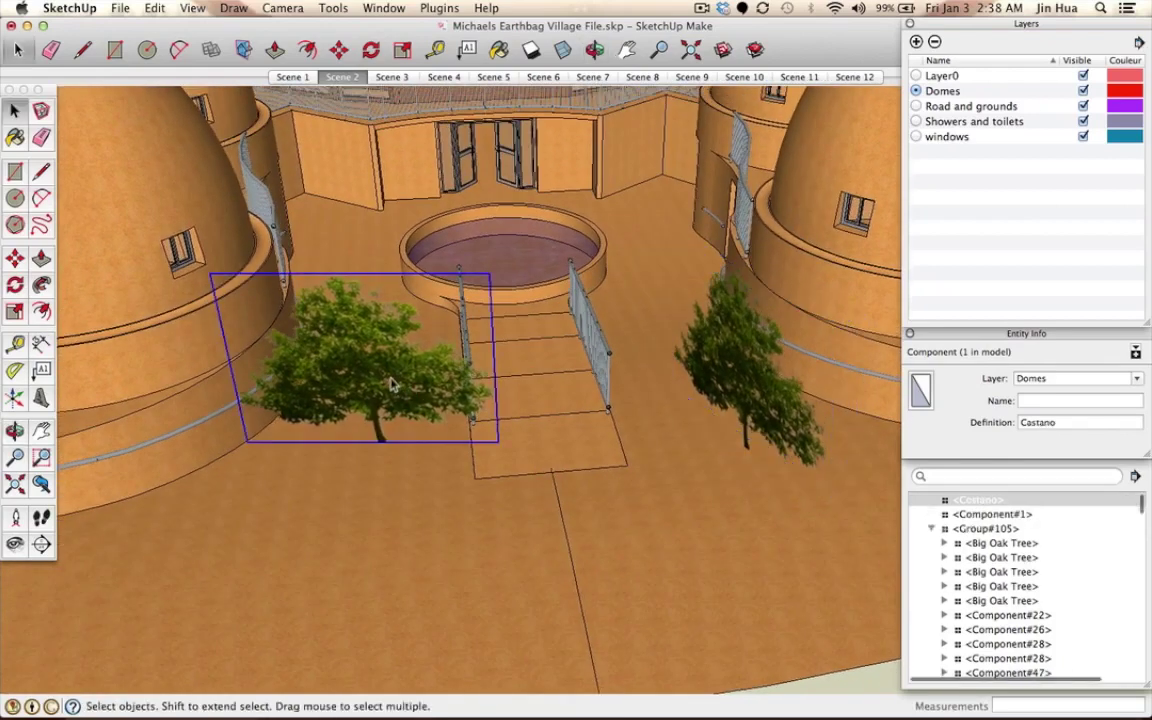
{"action": "left_click", "coordinate": [750, 390]}
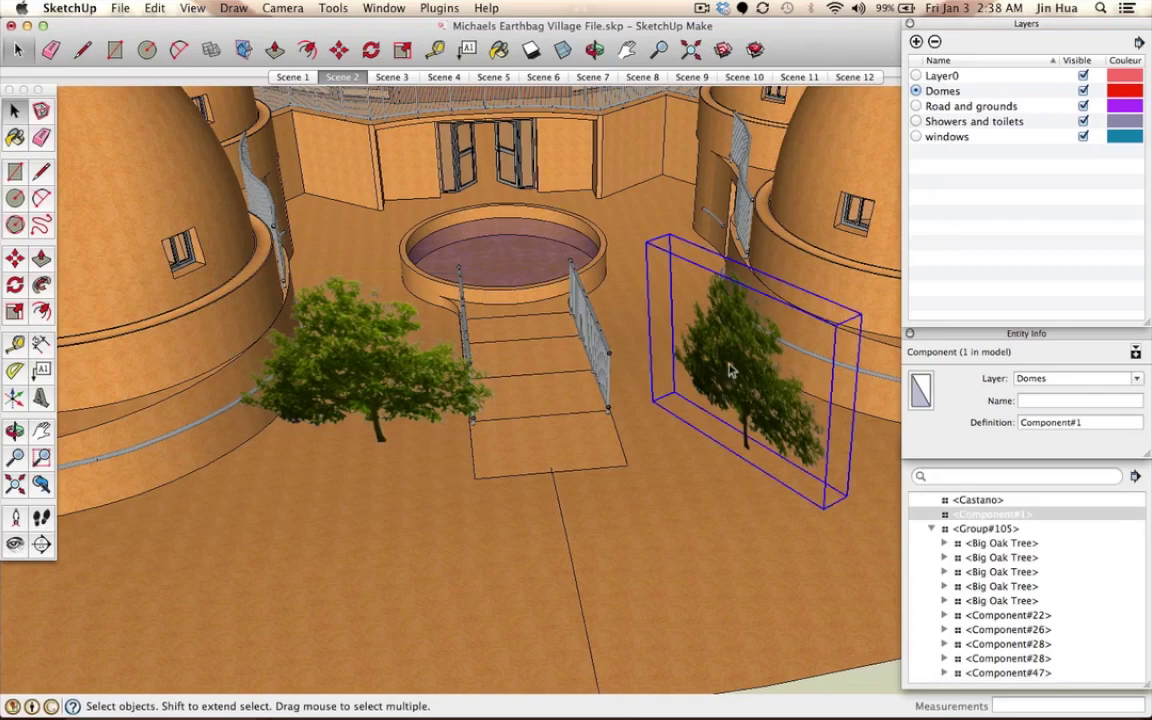
{"action": "key", "text": "Delete"}
Step: Move the Castano tree about 5 15/16" by the base of its trunk so that it stands on the courtyard ground
{"action": "key", "text": "o"}
{"action": "left_click_drag", "start_coordinate": [419, 470], "coordinate": [292, 334]}
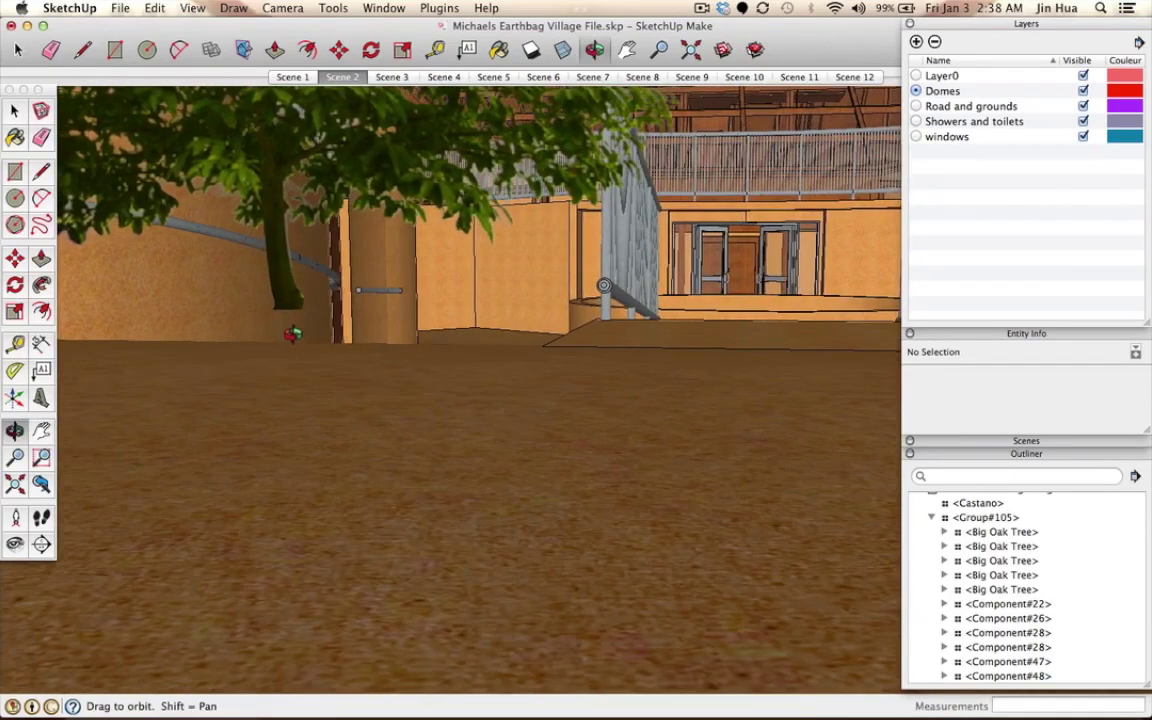
{"action": "key", "text": "space"}
{"action": "left_click", "coordinate": [275, 249]}
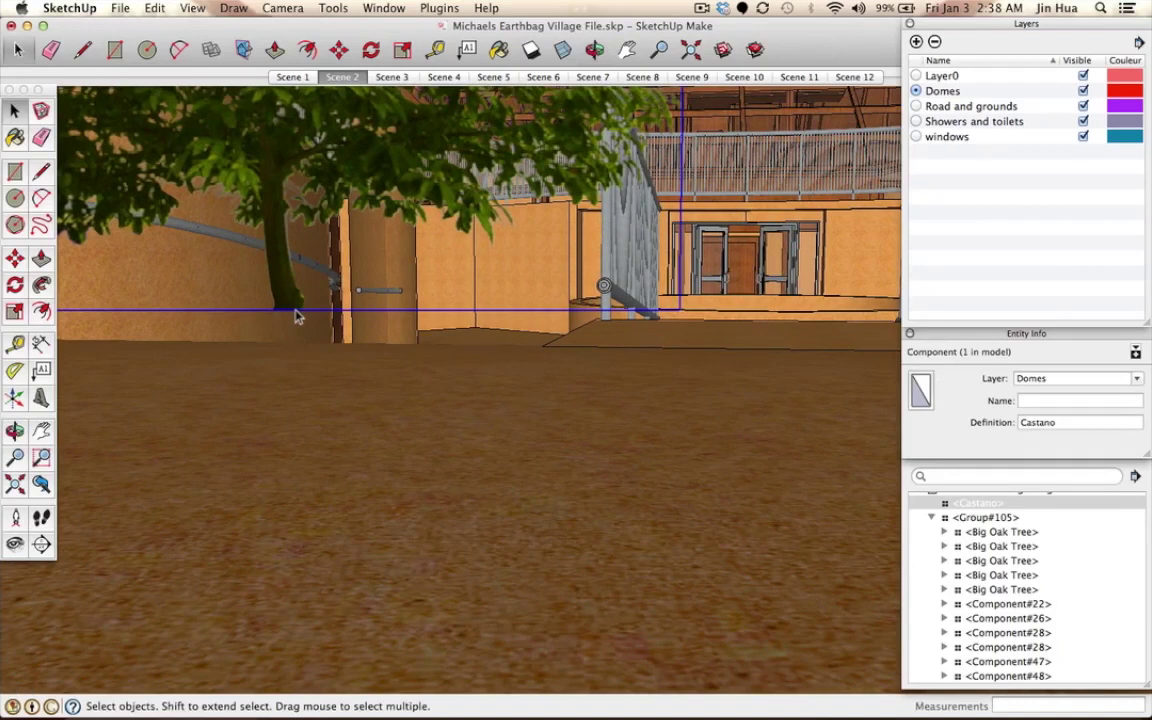
{"action": "key", "text": "o"}
{"action": "left_click_drag", "start_coordinate": [296, 337], "coordinate": [470, 399]}
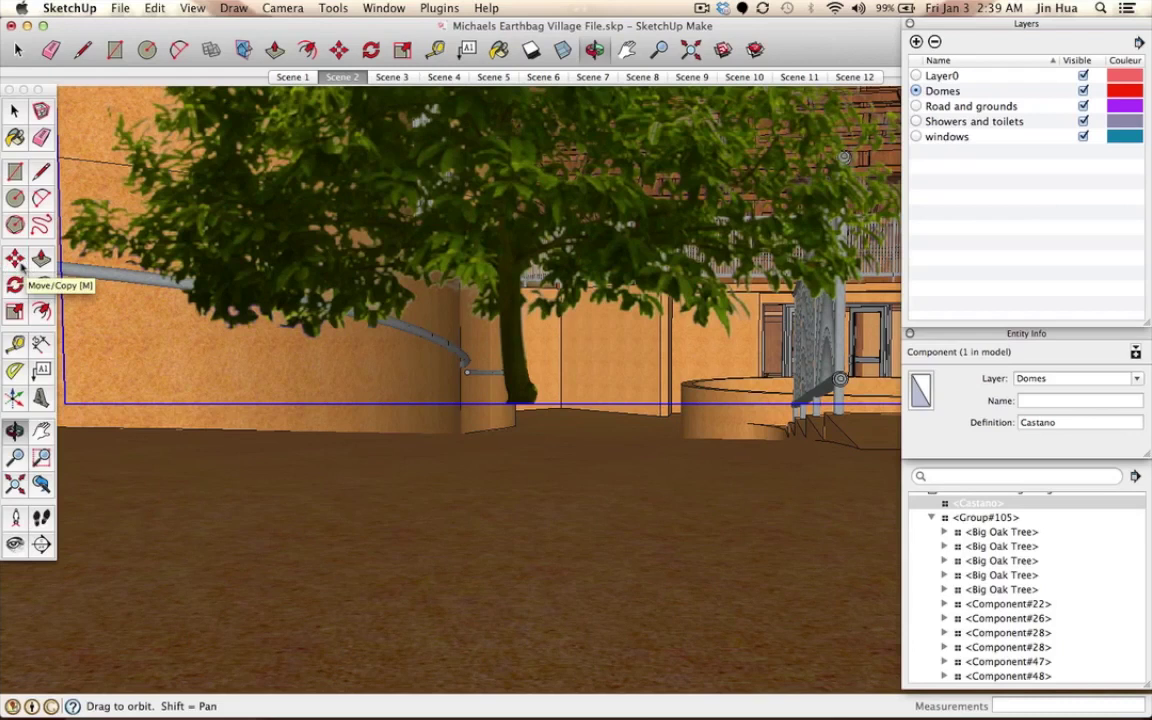
{"action": "left_click", "coordinate": [15, 259]}
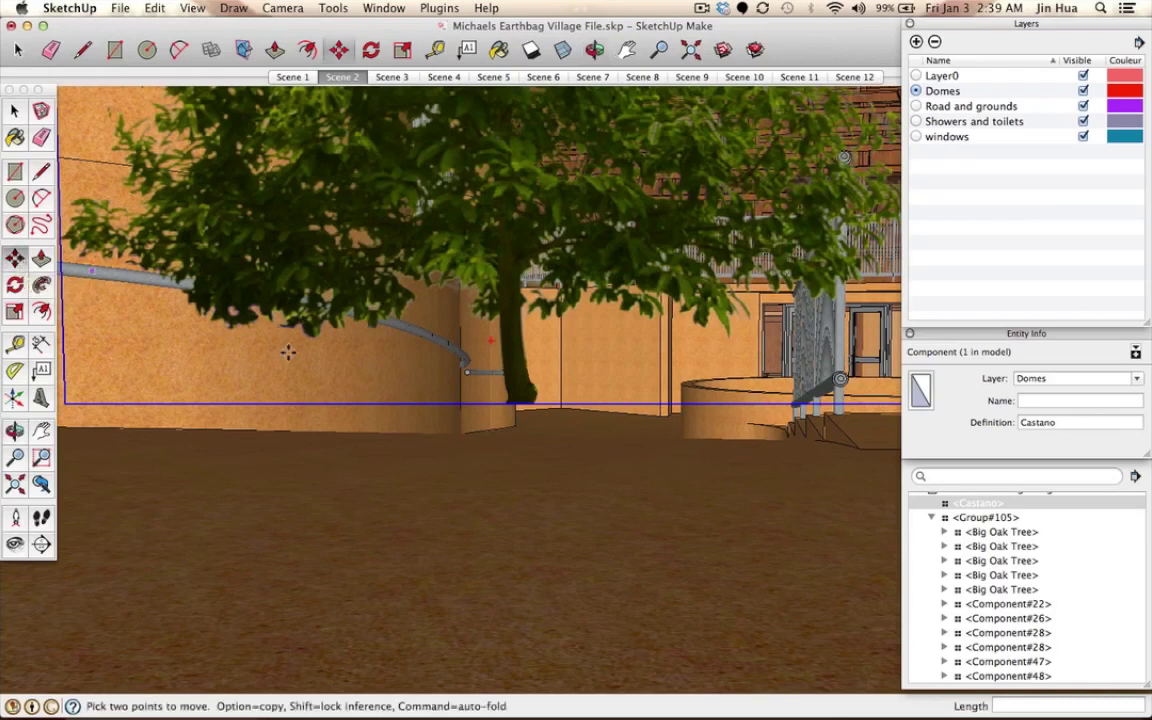
{"action": "middle_click_drag", "start_coordinate": [538, 443], "coordinate": [535, 555]}
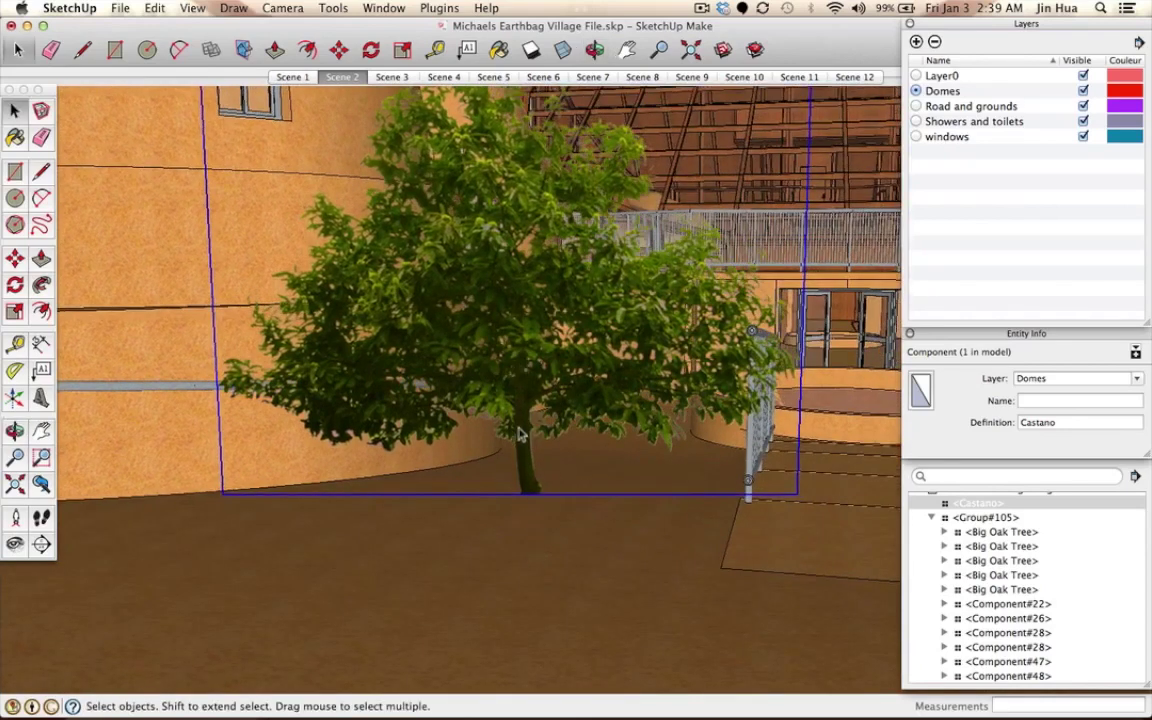
{"action": "scroll", "coordinate": [530, 492], "scroll_direction": "up", "scroll_amount": 8}
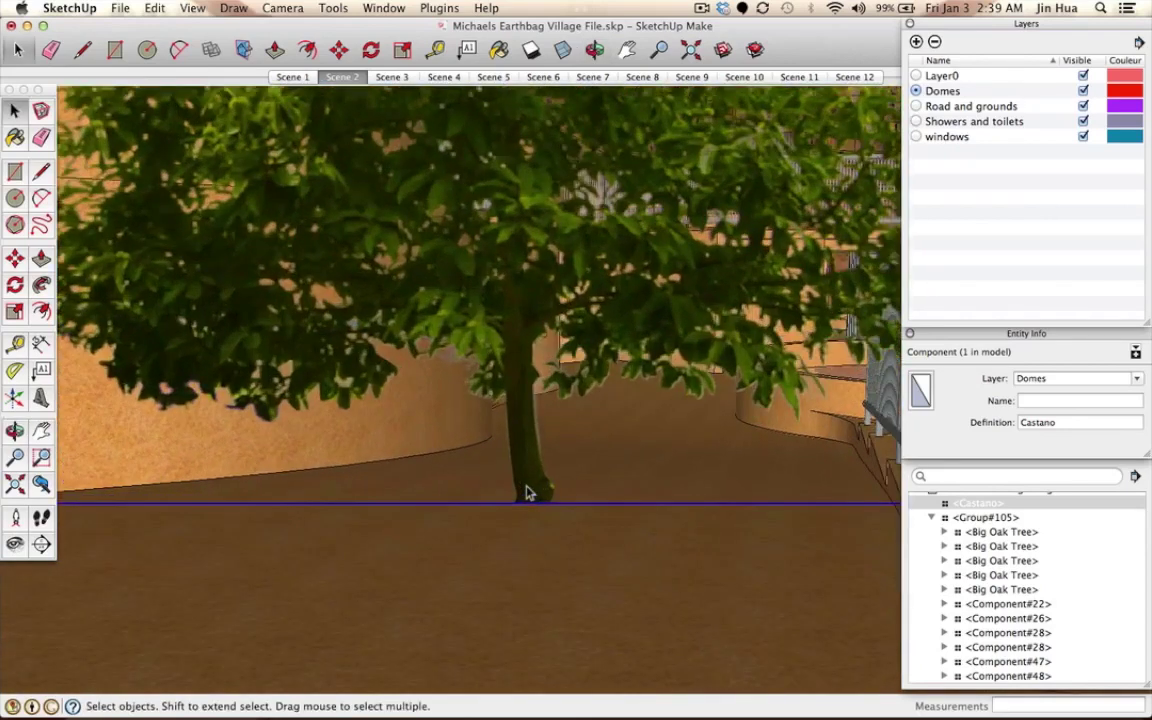
{"action": "middle_click", "coordinate": [527, 489]}
{"action": "middle_click_drag", "start_coordinate": [527, 489], "coordinate": [543, 407]}
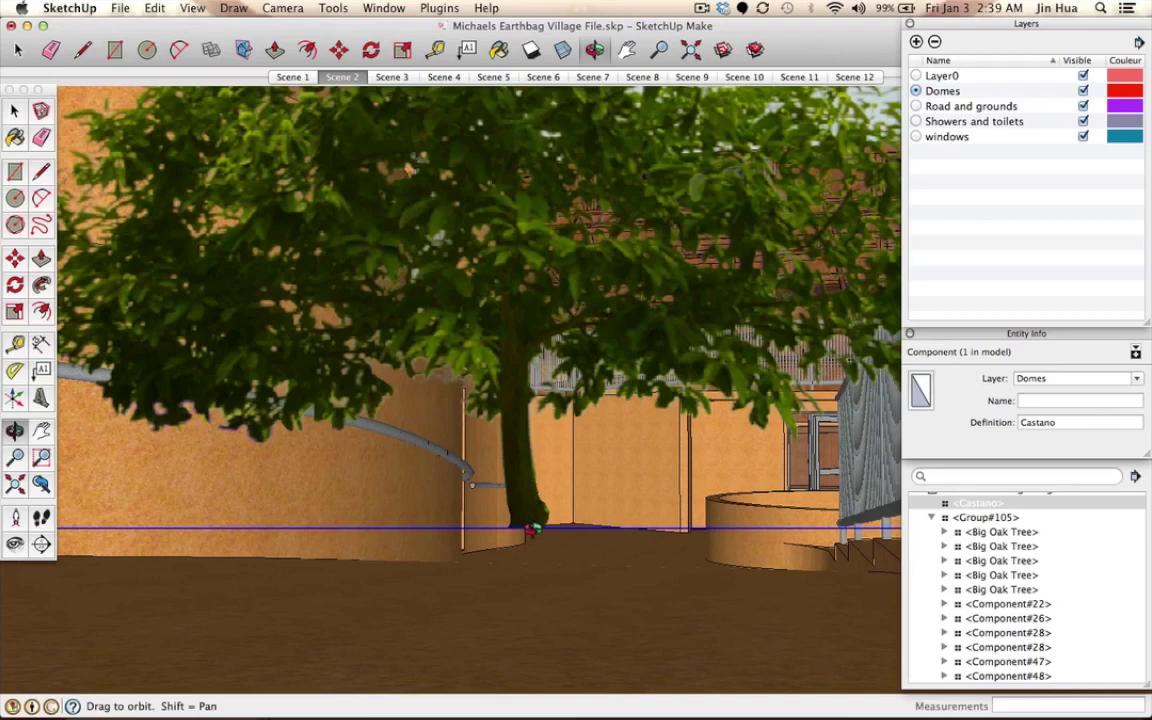
{"action": "key", "text": "m"}
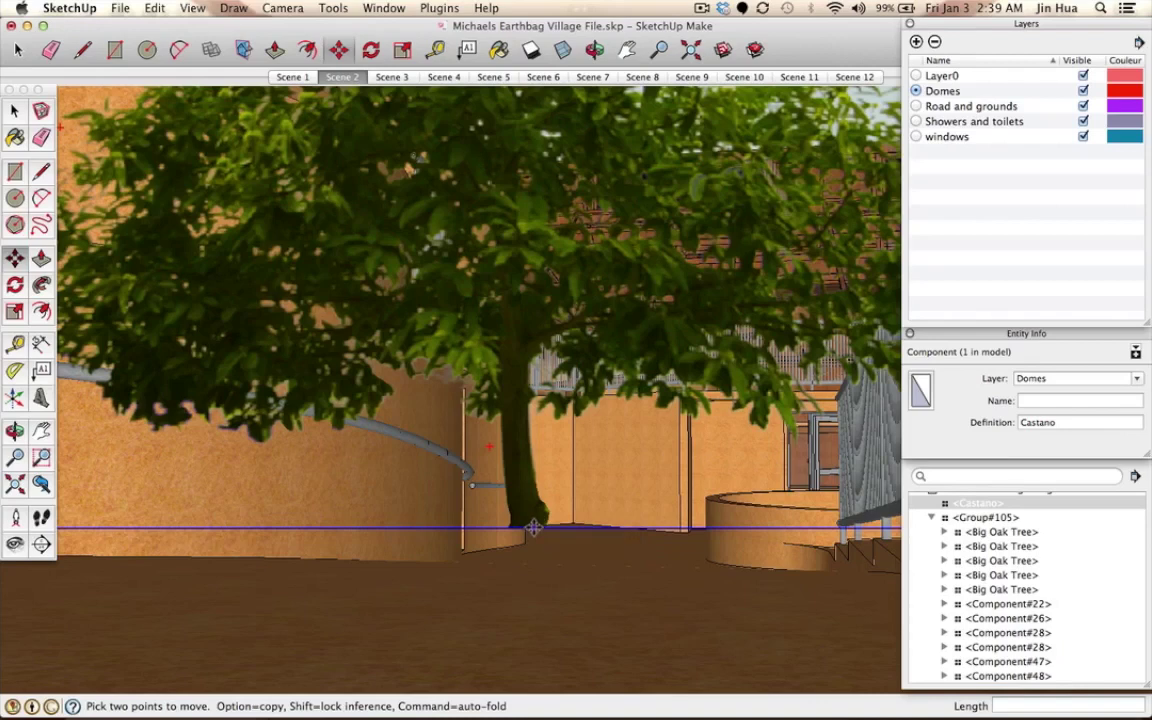
{"action": "left_click", "coordinate": [534, 541]}
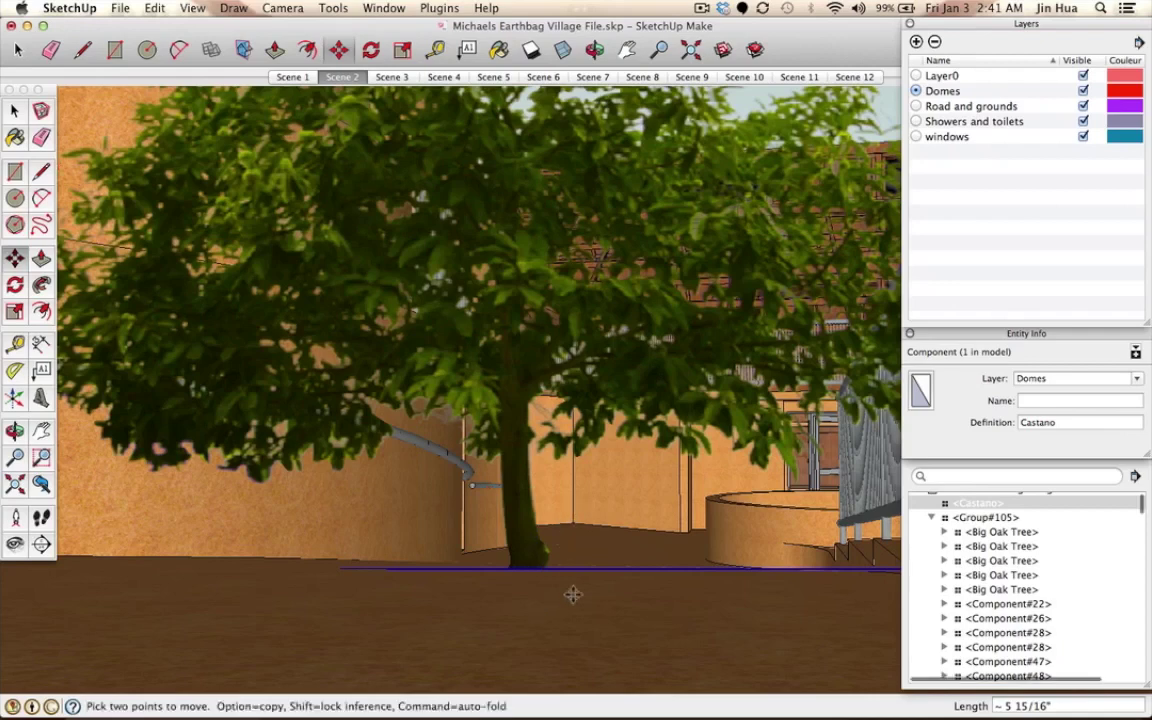
Step: Move the Castano tree about 19' 5 1/4" by the base of its trunk onto the surface of the nearby dome
{"action": "key", "text": "o"}
{"action": "left_click_drag", "start_coordinate": [540, 643], "coordinate": [588, 494]}
{"action": "left_click_drag", "start_coordinate": [565, 446], "coordinate": [495, 457]}
{"action": "scroll", "coordinate": [495, 457], "scroll_direction": "down", "scroll_amount": 10}
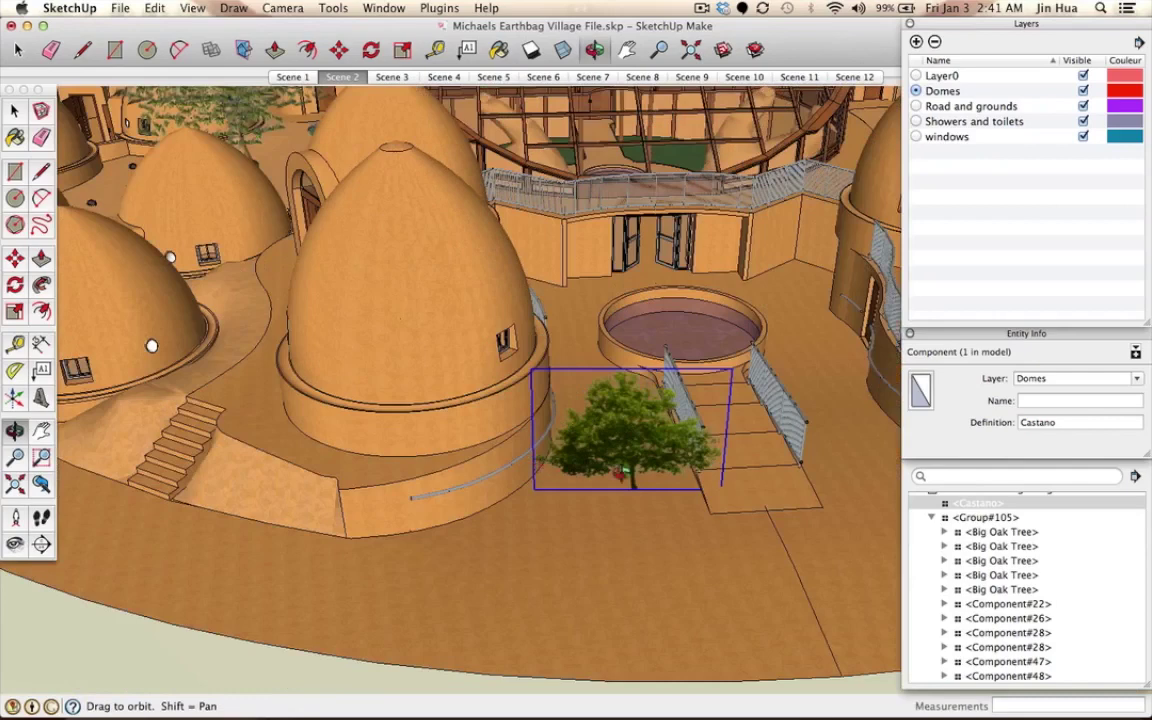
{"action": "left_click_drag", "start_coordinate": [621, 475], "coordinate": [579, 479]}
{"action": "key", "text": "m"}
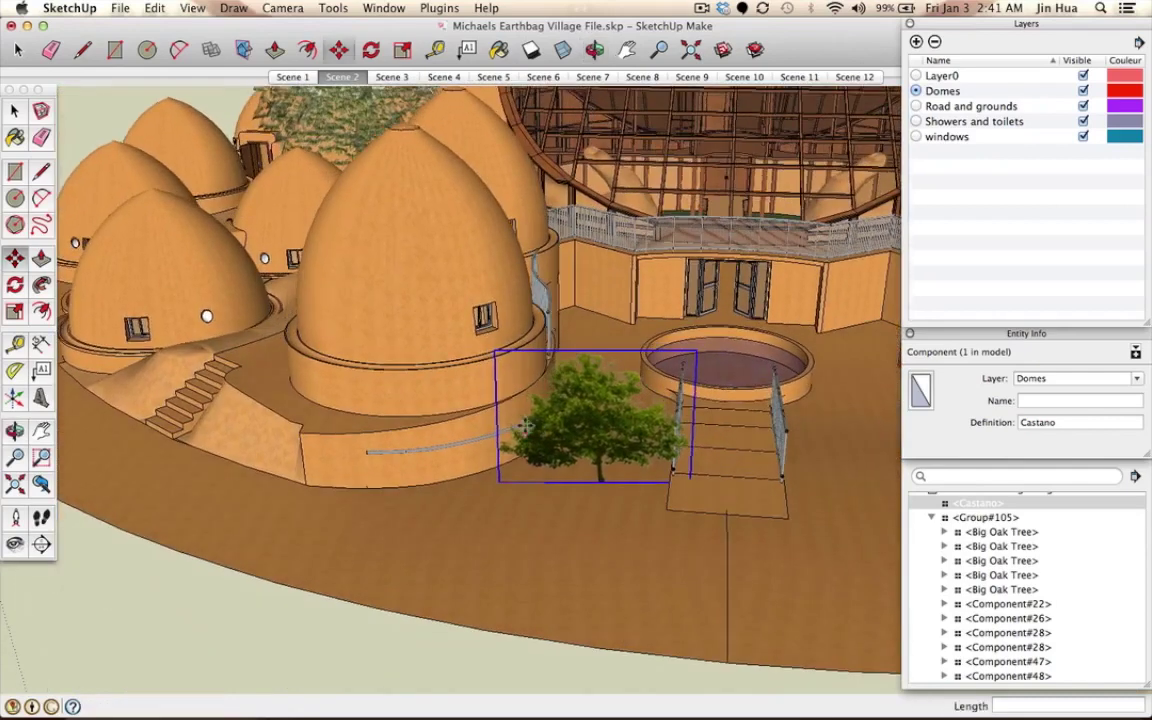
{"action": "left_click", "coordinate": [597, 477]}
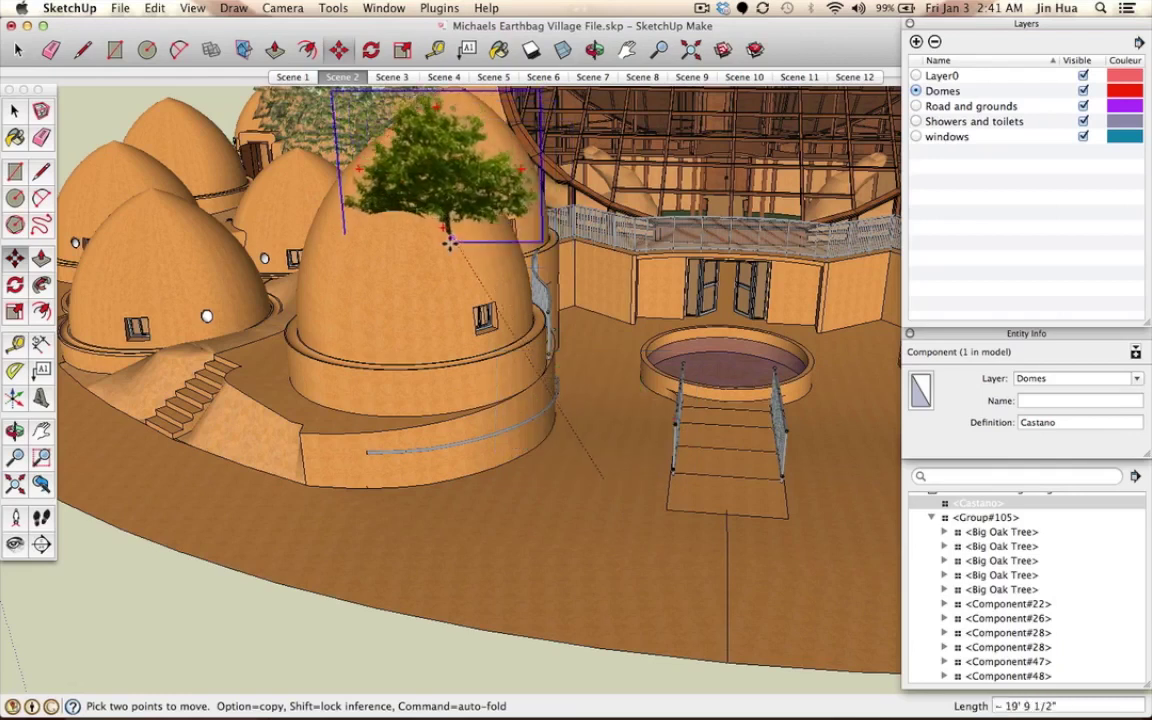
{"action": "left_click", "coordinate": [450, 242]}
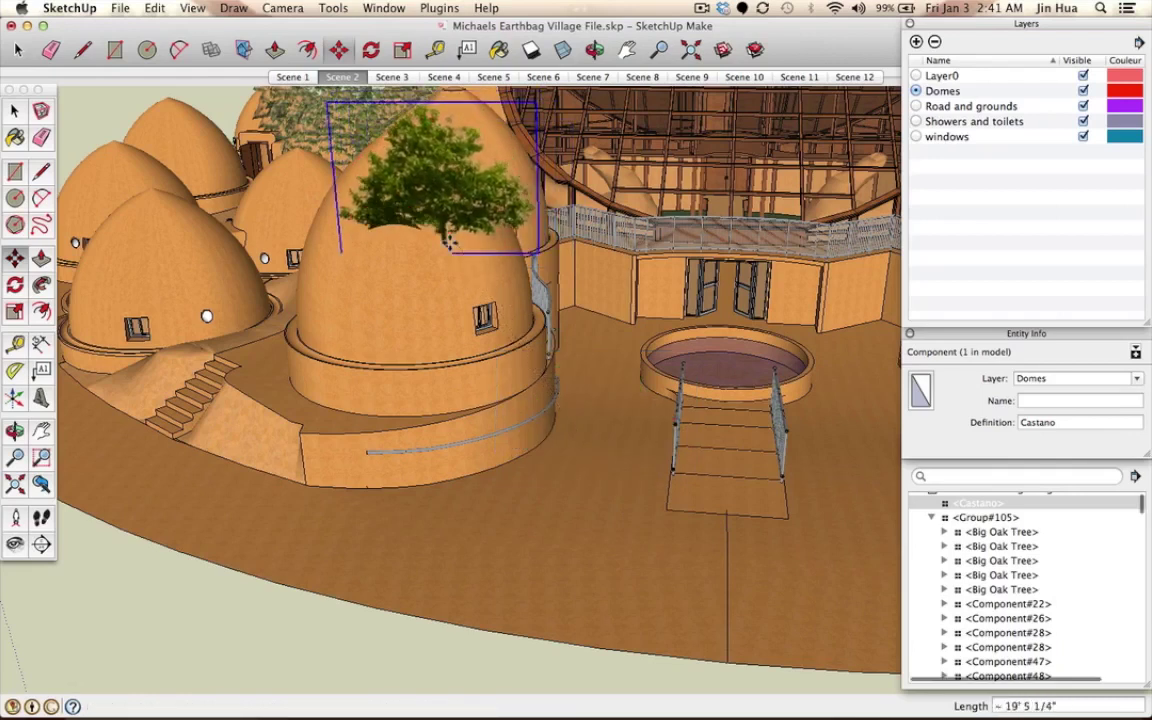
Step: Move the Castano tree 19' 6 5/16" off the dome toward the courtyard, picking it up by a point in its foliage
{"action": "key", "text": "o"}
{"action": "left_click_drag", "start_coordinate": [459, 335], "coordinate": [430, 256]}
{"action": "key", "text": "m"}
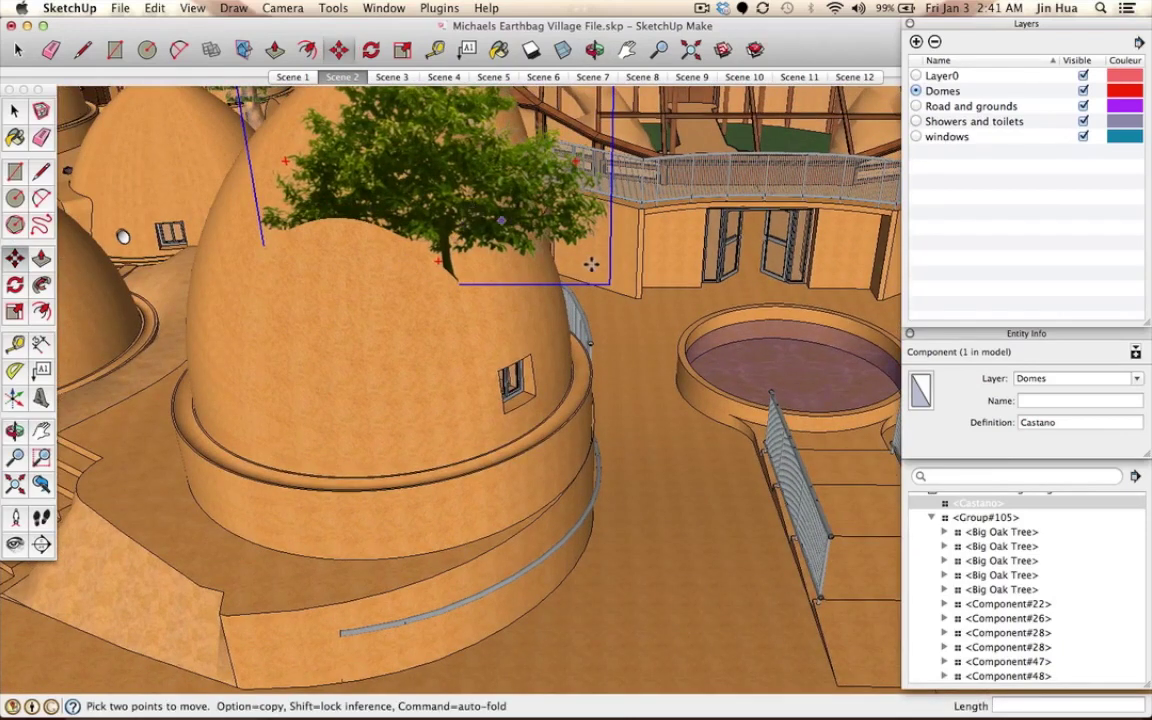
{"action": "left_click", "coordinate": [478, 208]}
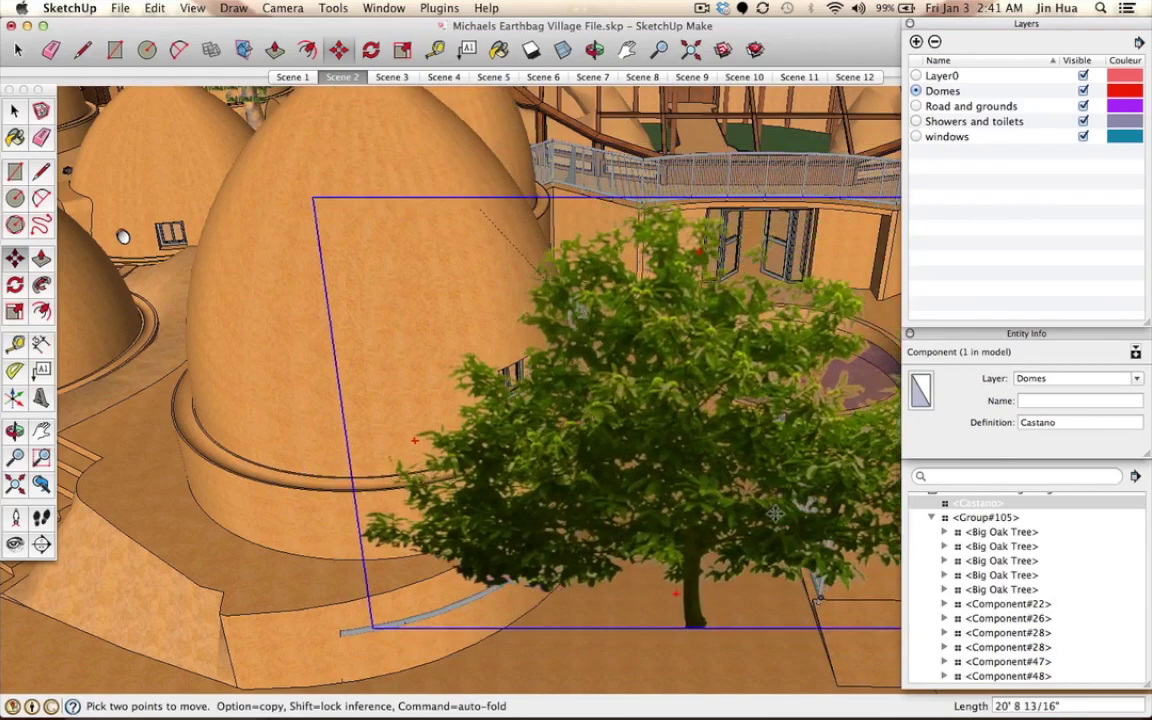
{"action": "scroll", "coordinate": [749, 512], "scroll_direction": "down", "scroll_amount": 5}
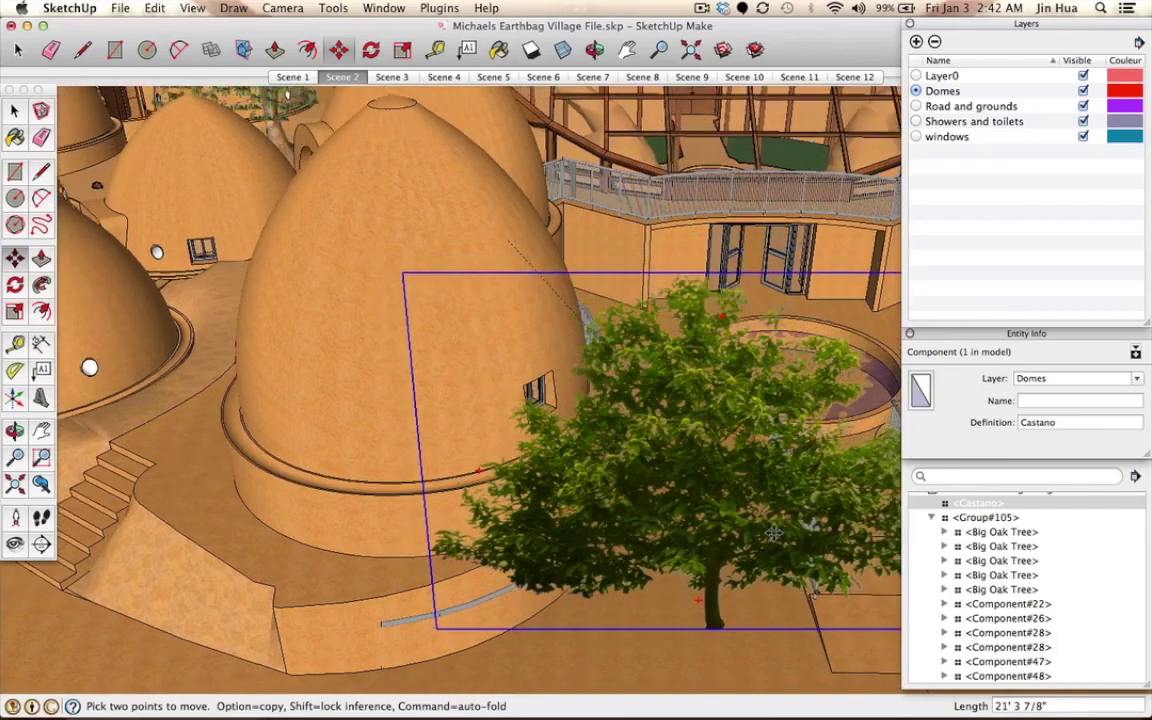
{"action": "scroll", "coordinate": [774, 533], "scroll_direction": "up", "scroll_amount": 5}
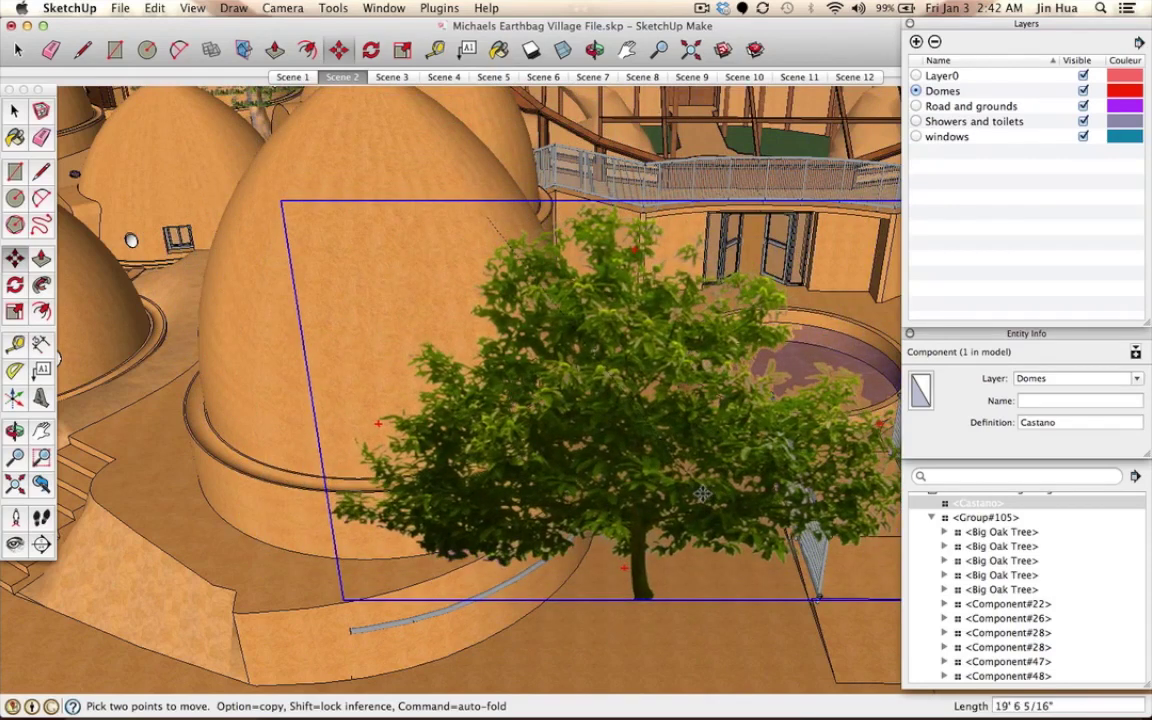
Step: Check the tree's position from other angles and move it 37' 3 1/16" toward the open courtyard by a foliage point
{"action": "key", "text": "o"}
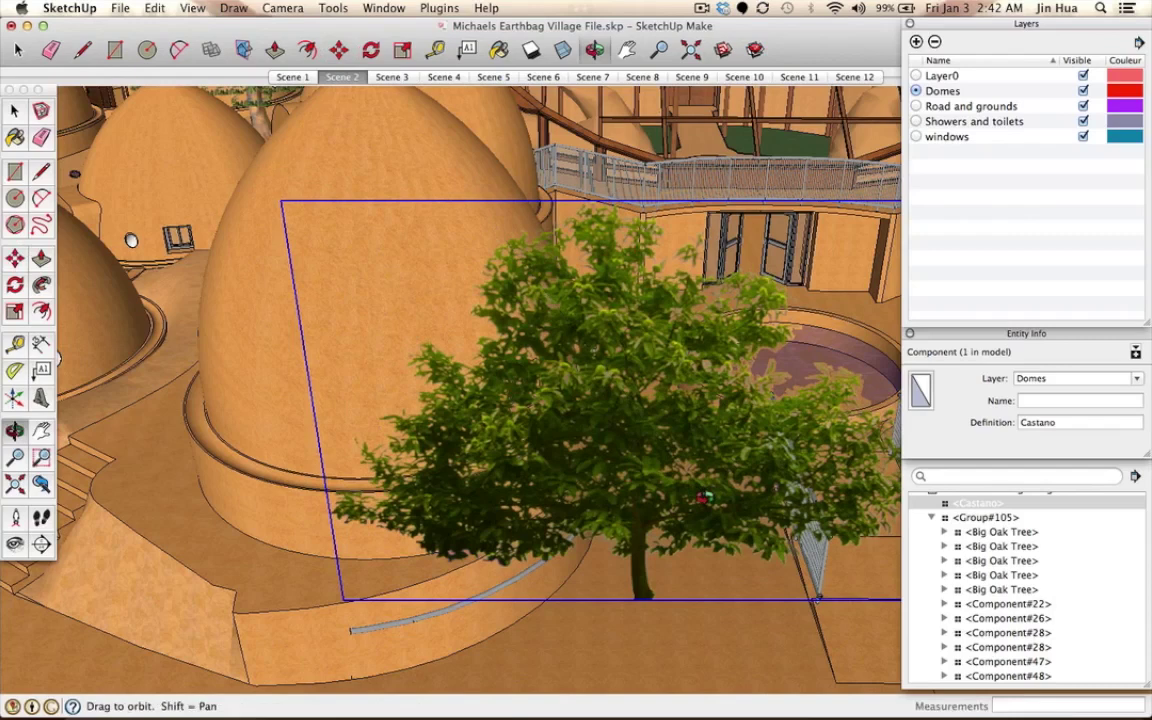
{"action": "left_click_drag", "start_coordinate": [131, 240], "coordinate": [760, 560]}
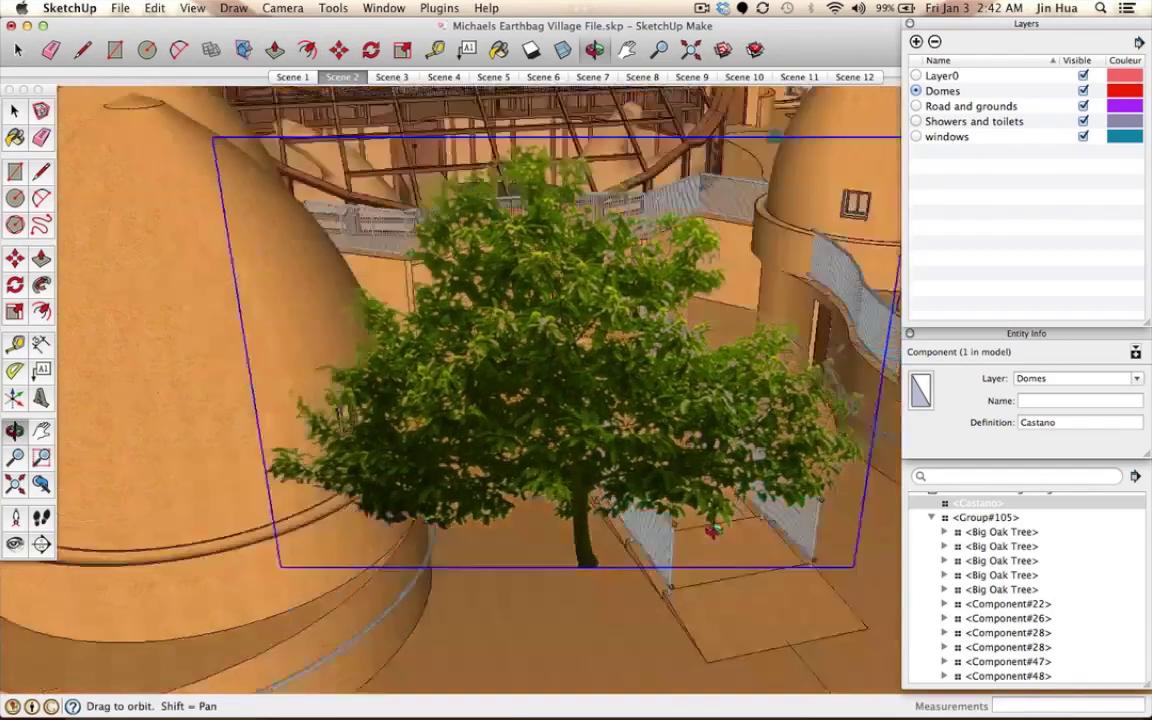
{"action": "scroll", "coordinate": [712, 530], "scroll_direction": "down", "scroll_amount": 3}
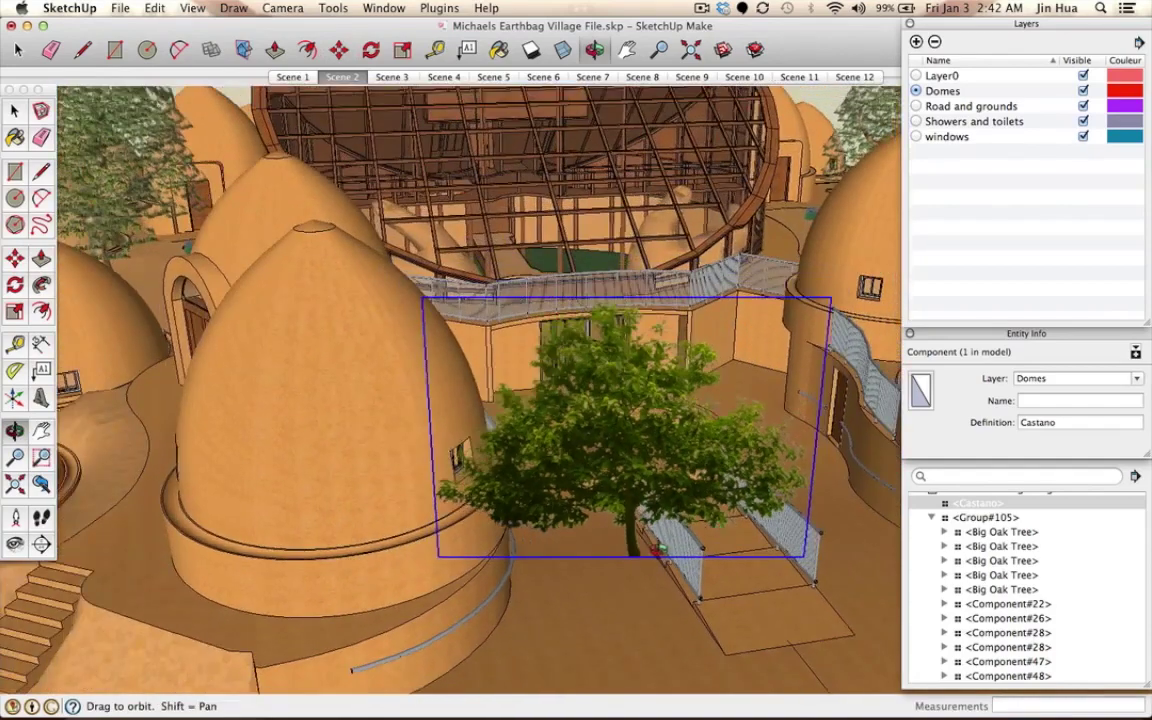
{"action": "left_click_drag", "start_coordinate": [594, 500], "coordinate": [548, 424]}
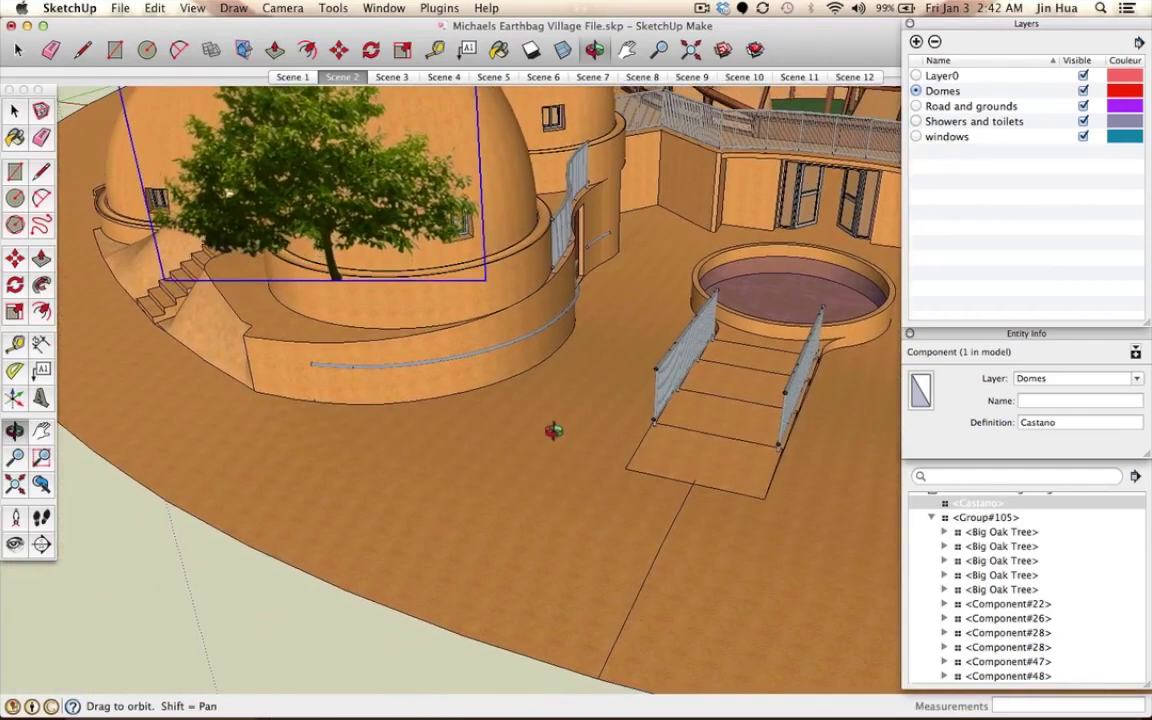
{"action": "key", "text": "m"}
{"action": "left_click", "coordinate": [435, 245]}
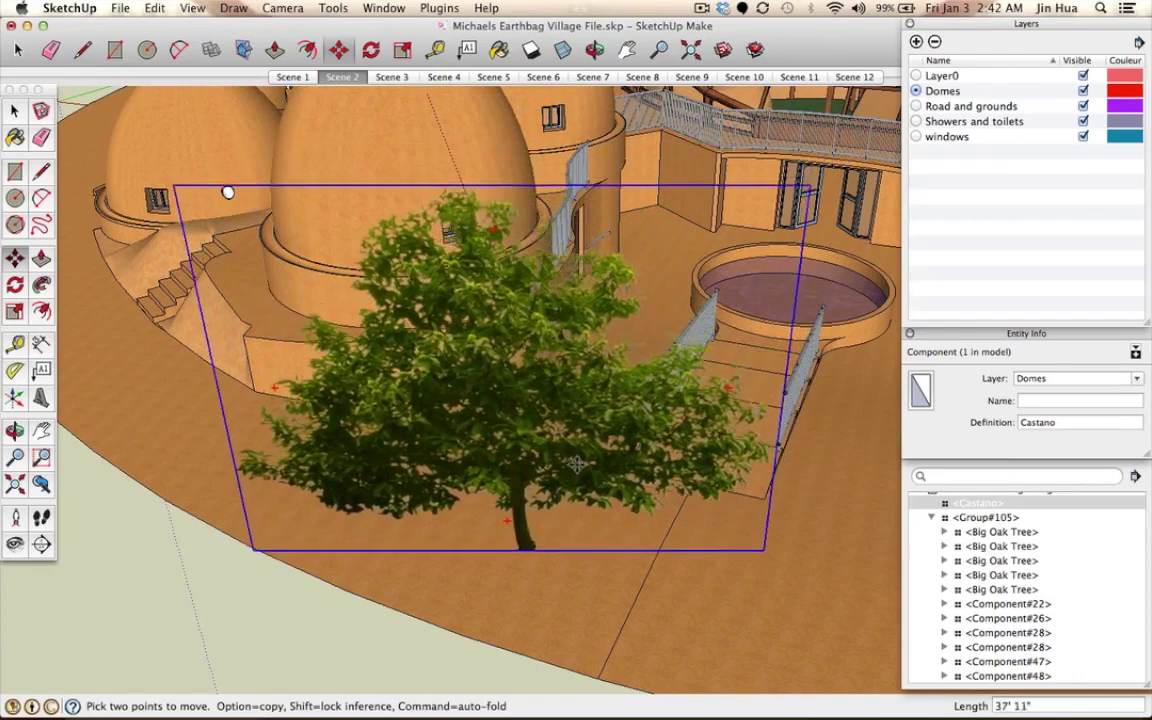
{"action": "left_click", "coordinate": [513, 453]}
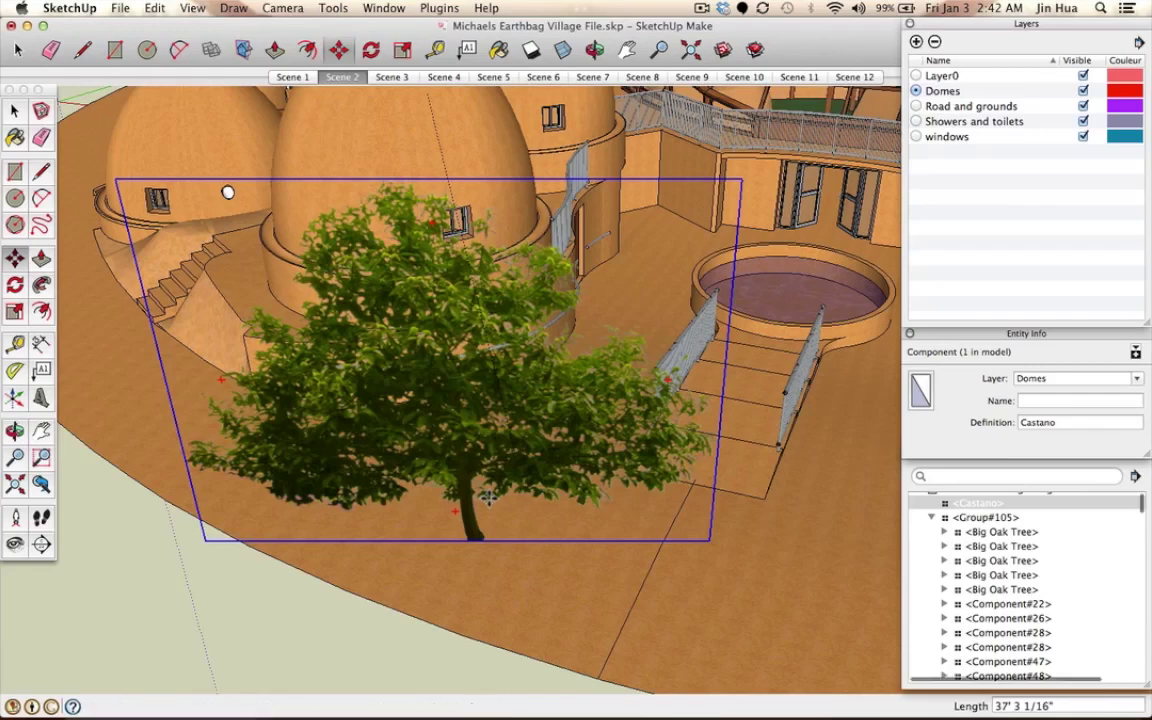
Step: Move the Castano tree about 27' 5 5/16" by the base of its trunk onto the ground before the dome's curved wall
{"action": "middle_click_drag", "start_coordinate": [228, 192], "coordinate": [380, 300]}
{"action": "middle_click_drag", "start_coordinate": [340, 432], "coordinate": [437, 453]}
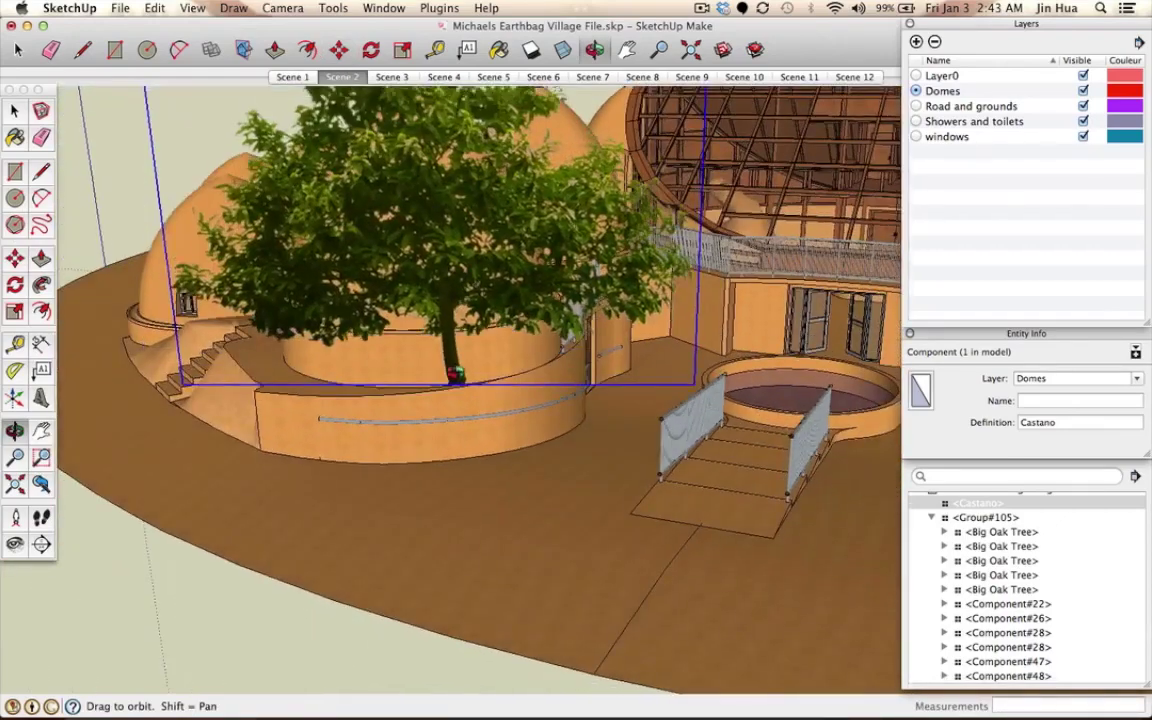
{"action": "mouse_move", "coordinate": [455, 375]}
{"action": "middle_mouse_down"}
{"action": "mouse_move", "coordinate": [380, 386]}
{"action": "mouse_move", "coordinate": [468, 411]}
{"action": "mouse_move", "coordinate": [474, 383]}
{"action": "middle_mouse_up"}
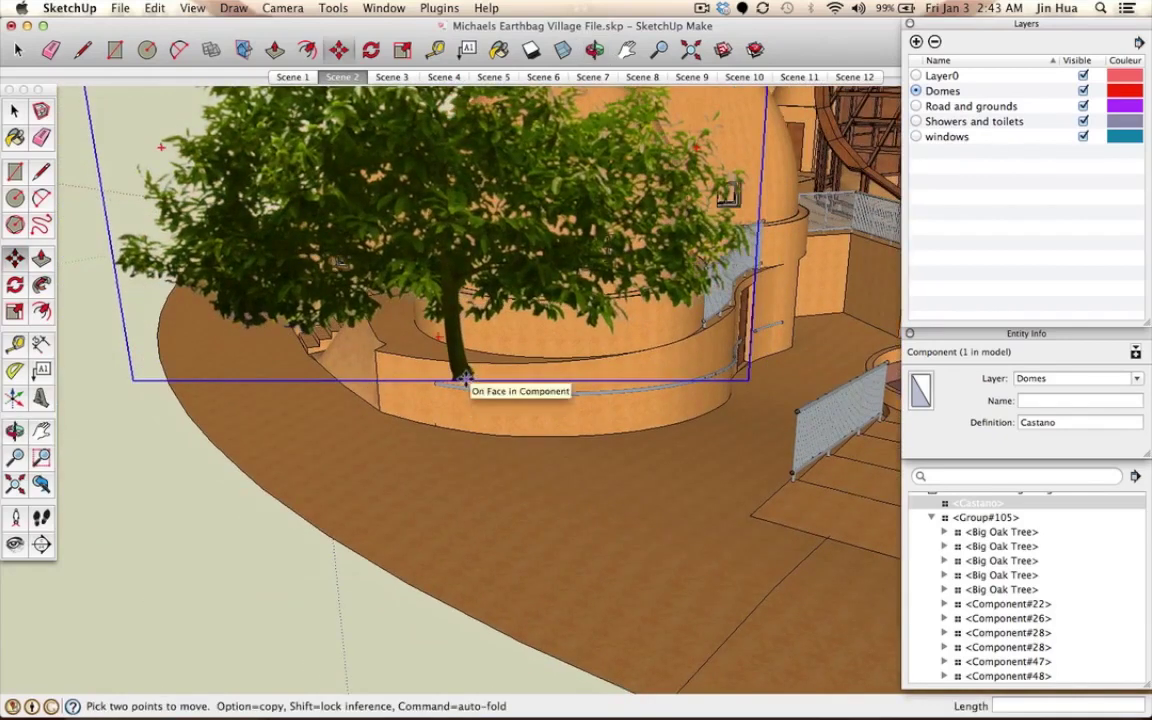
{"action": "left_click", "coordinate": [465, 377]}
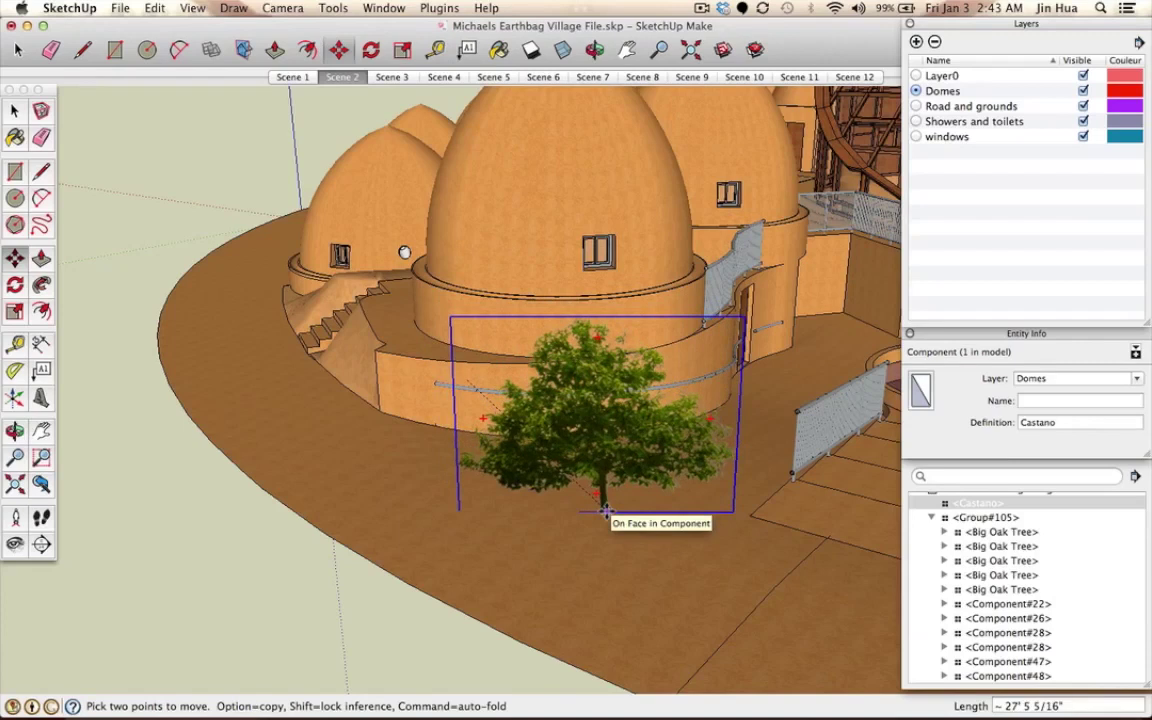
{"action": "left_click", "coordinate": [605, 512]}
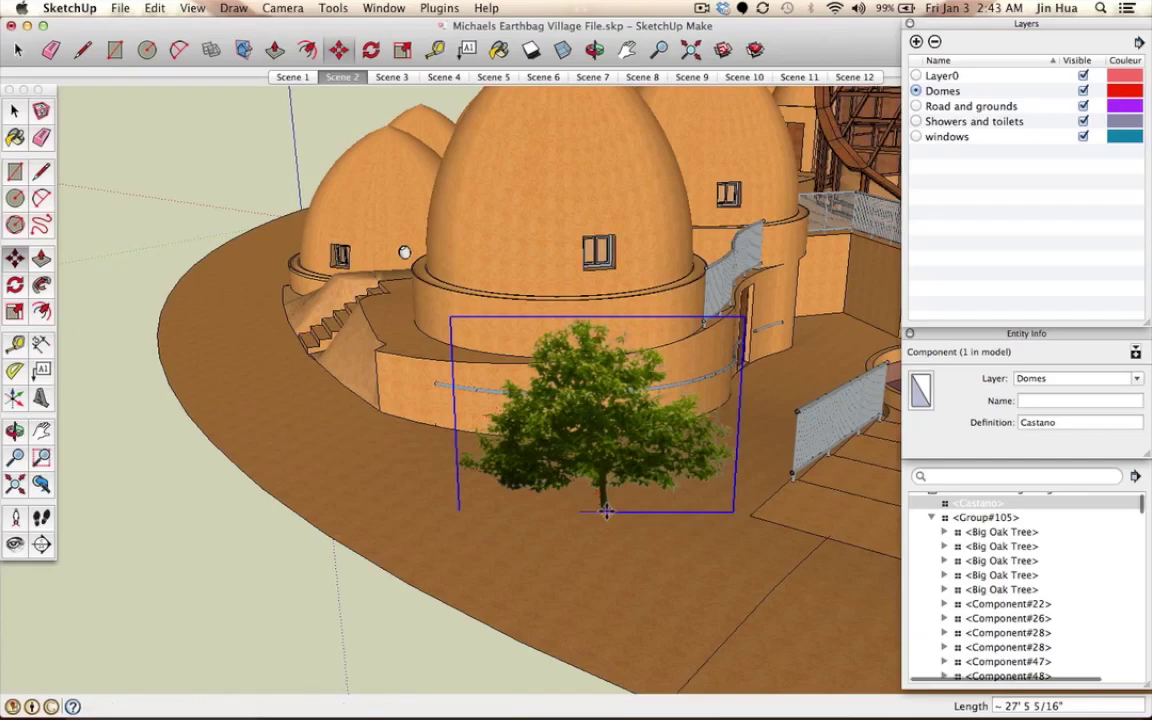
Step: Scale the Castano tree vertically from its top edge by a factor of 2, keeping the base fixed
{"action": "scroll", "coordinate": [606, 511], "scroll_direction": "up", "scroll_amount": 10}
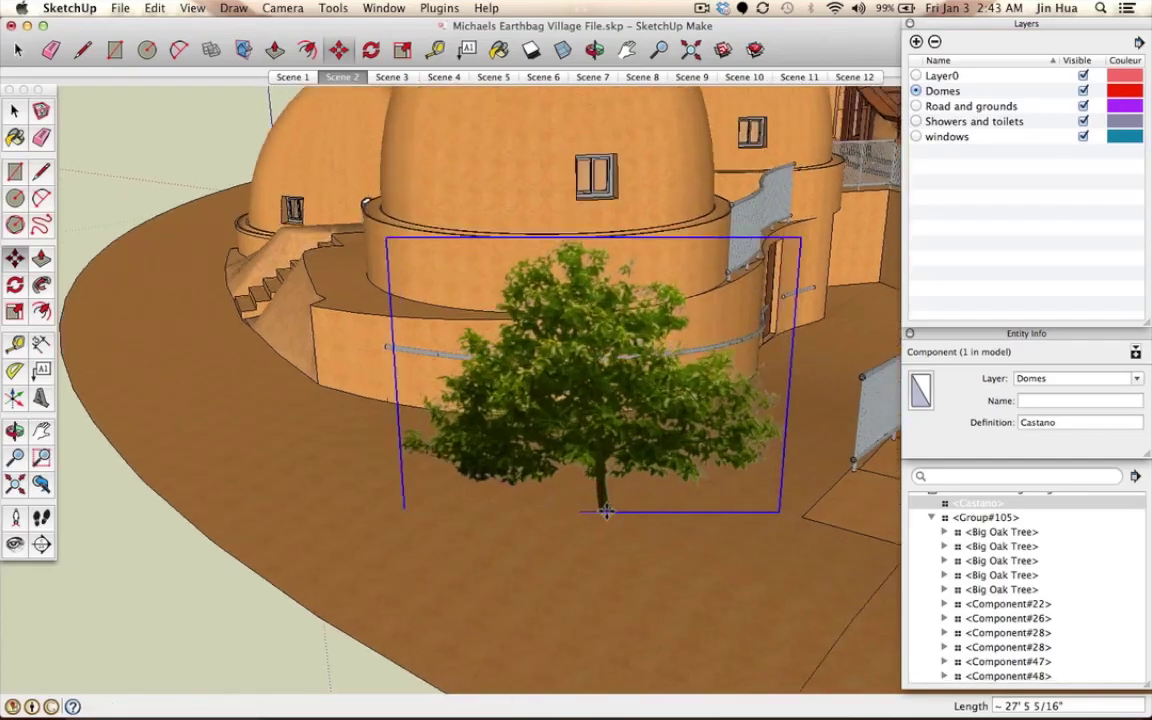
{"action": "middle_click_drag", "start_coordinate": [606, 511], "coordinate": [565, 395]}
{"action": "scroll", "coordinate": [567, 450], "scroll_direction": "down", "scroll_amount": 6}
{"action": "middle_click_drag", "start_coordinate": [145, 252], "coordinate": [202, 212]}
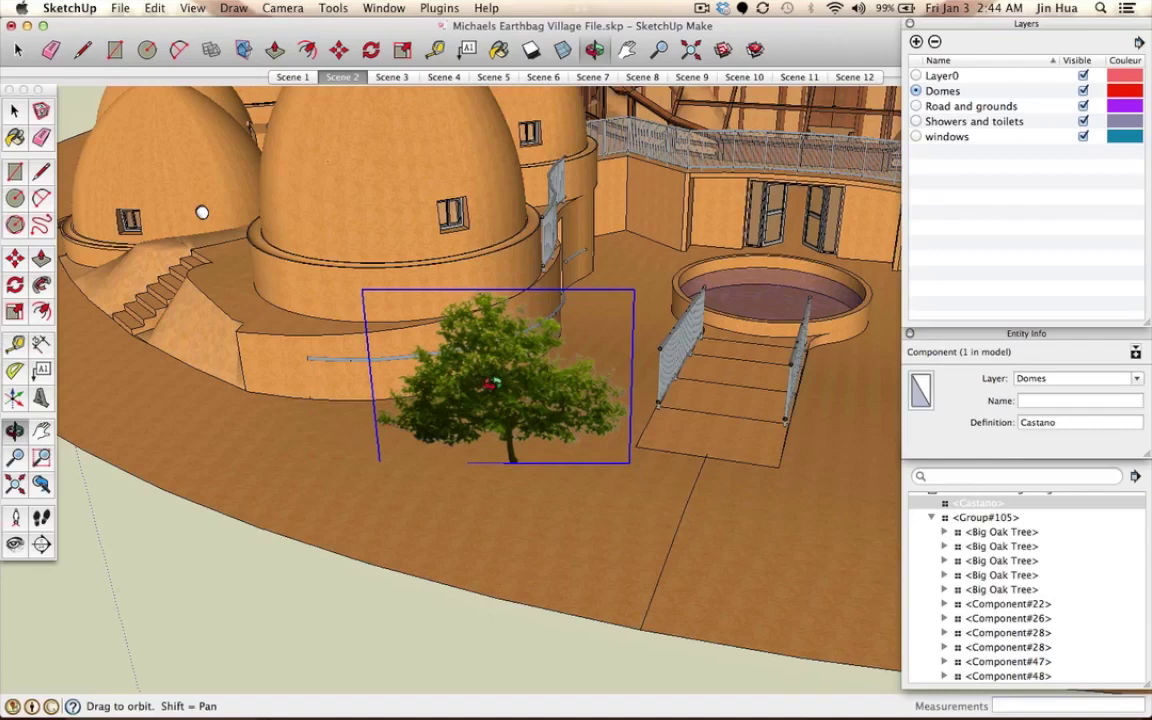
{"action": "key", "text": "s"}
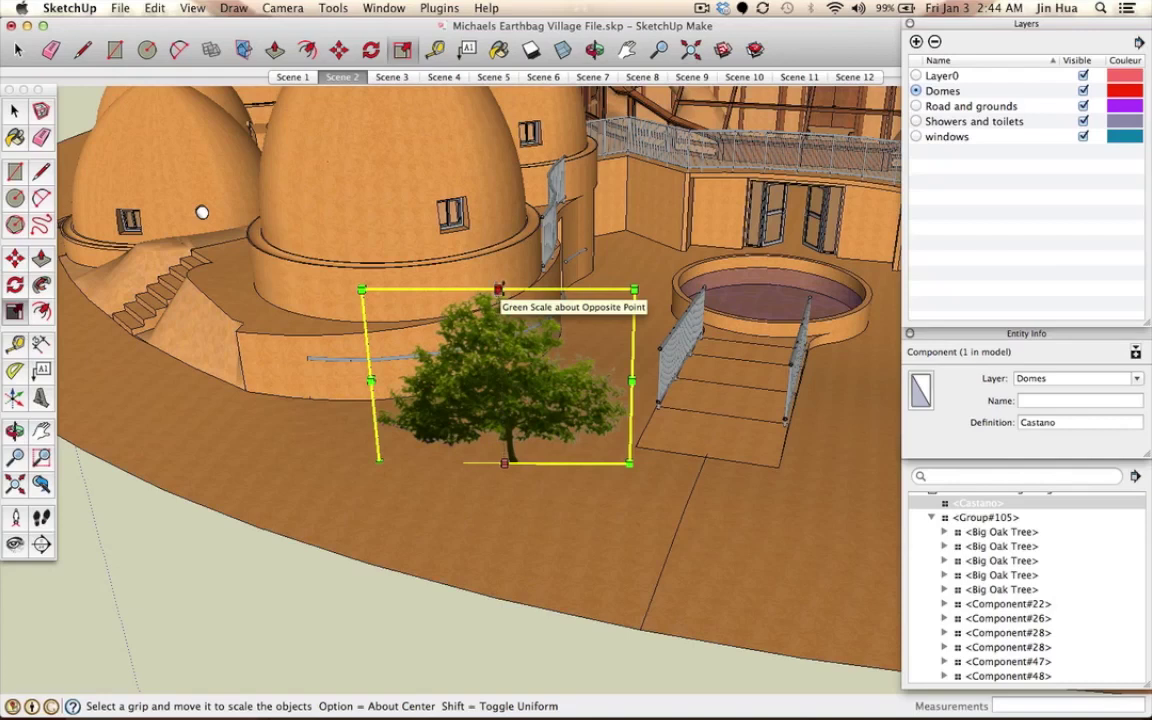
{"action": "left_click_drag", "start_coordinate": [498, 290], "coordinate": [500, 137]}
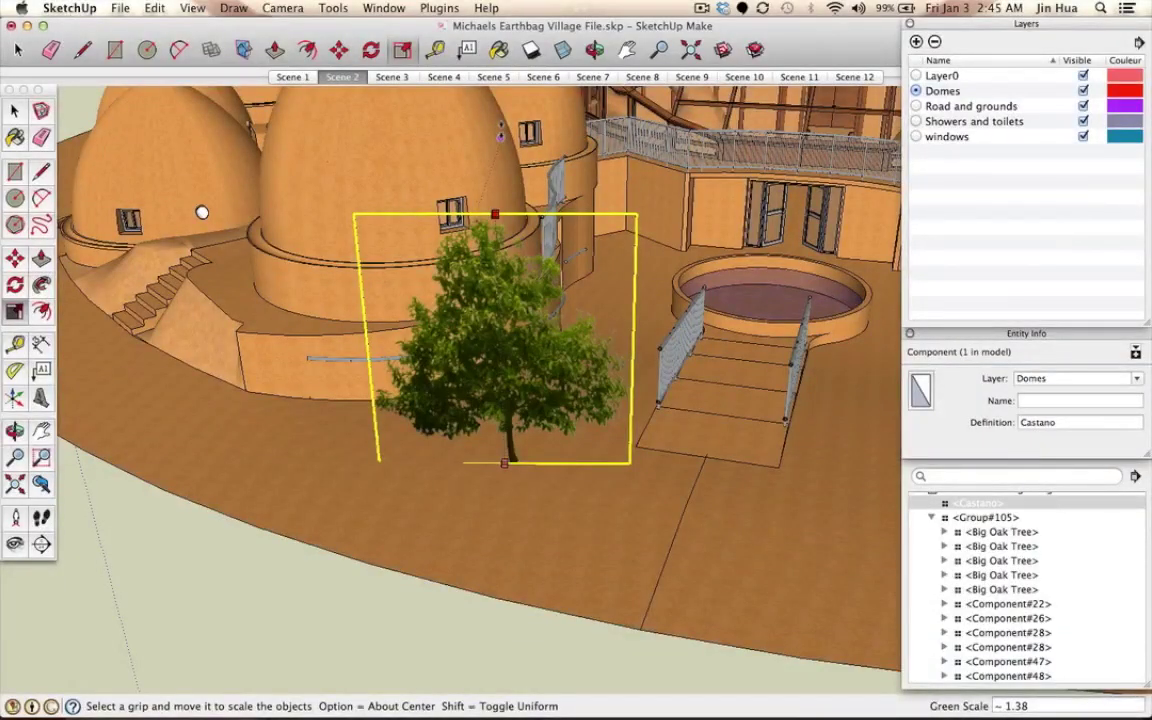
{"action": "mouse_move", "coordinate": [500, 135]}
{"action": "left_mouse_down"}
{"action": "mouse_move", "coordinate": [506, 107]}
{"action": "mouse_move", "coordinate": [488, 143]}
{"action": "left_mouse_up"}
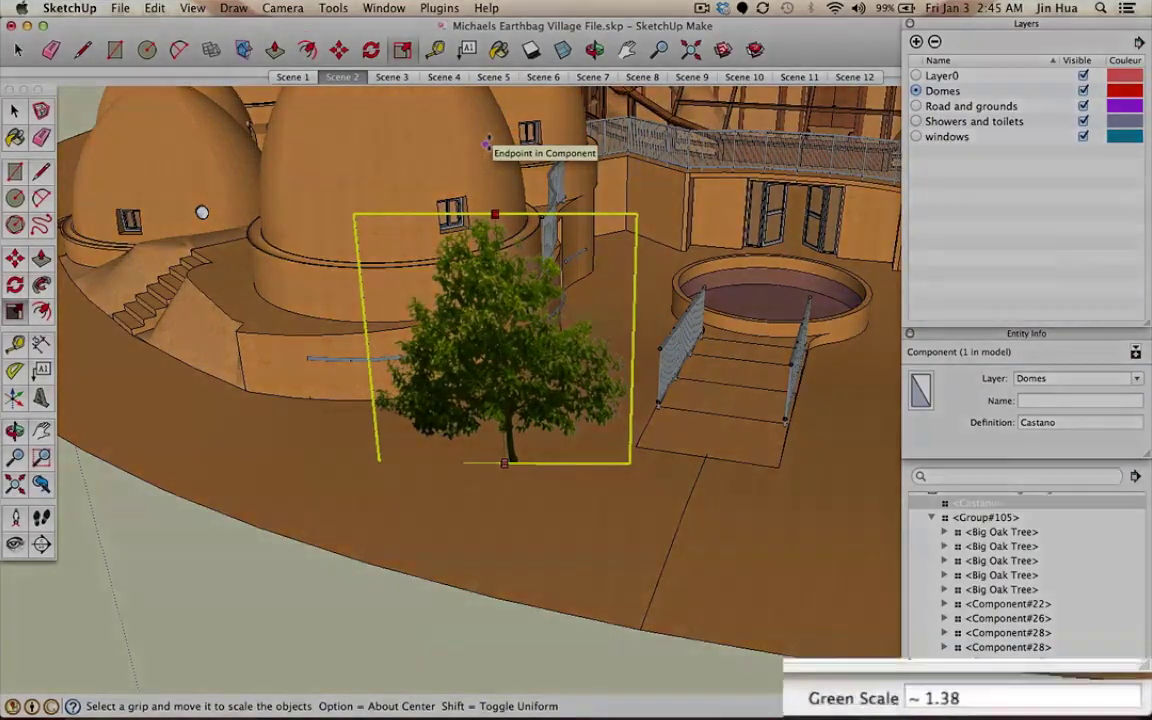
{"action": "type", "text": "2"}
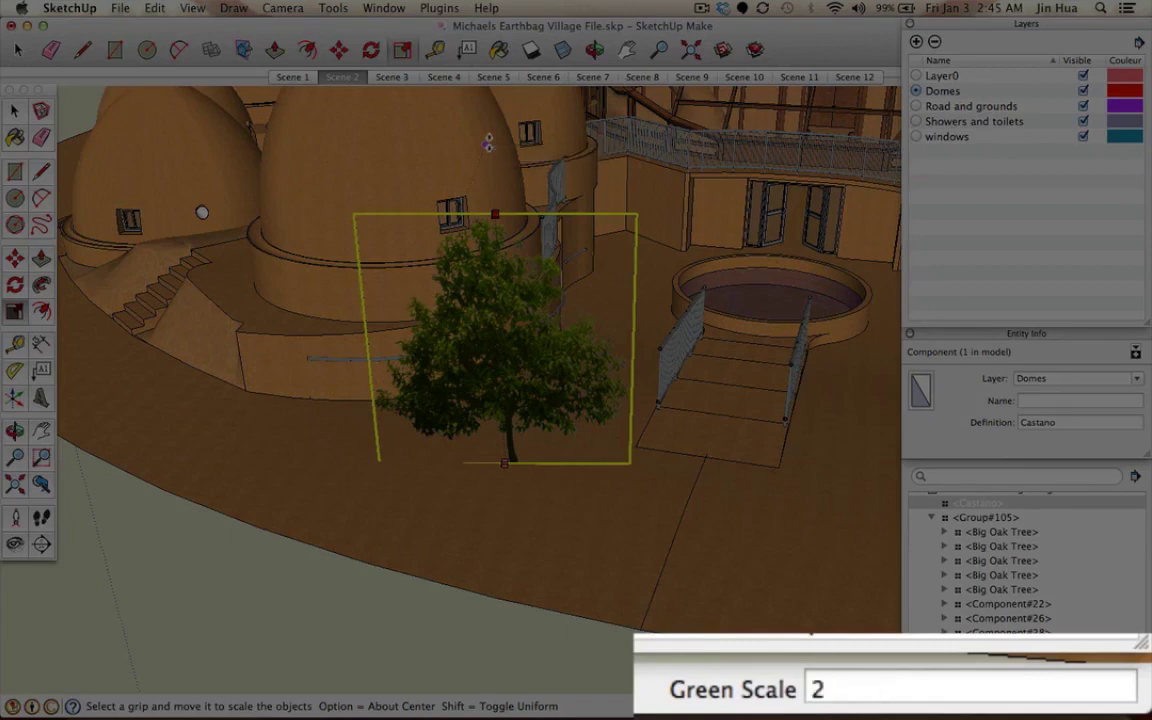
{"action": "key", "text": "Return"}
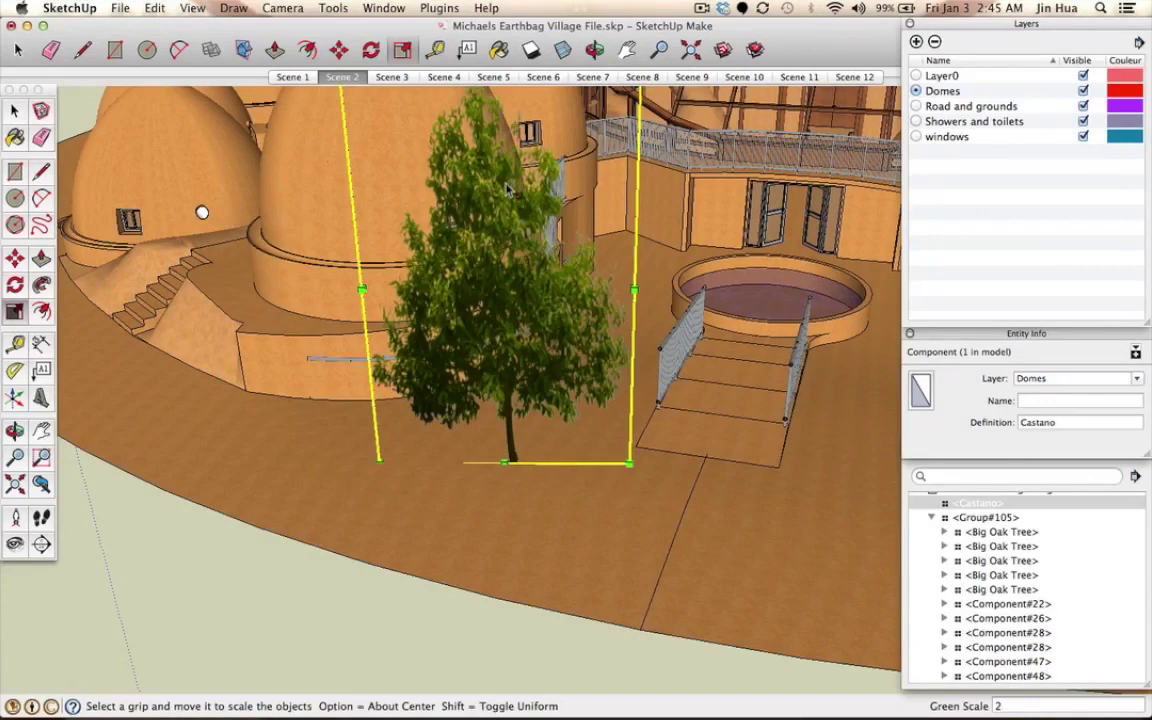
Step: Undo the vertical scaling of the Castano tree
{"action": "left_click", "coordinate": [154, 8]}
{"action": "left_click", "coordinate": [153, 7]}
{"action": "key", "text": "super+z"}
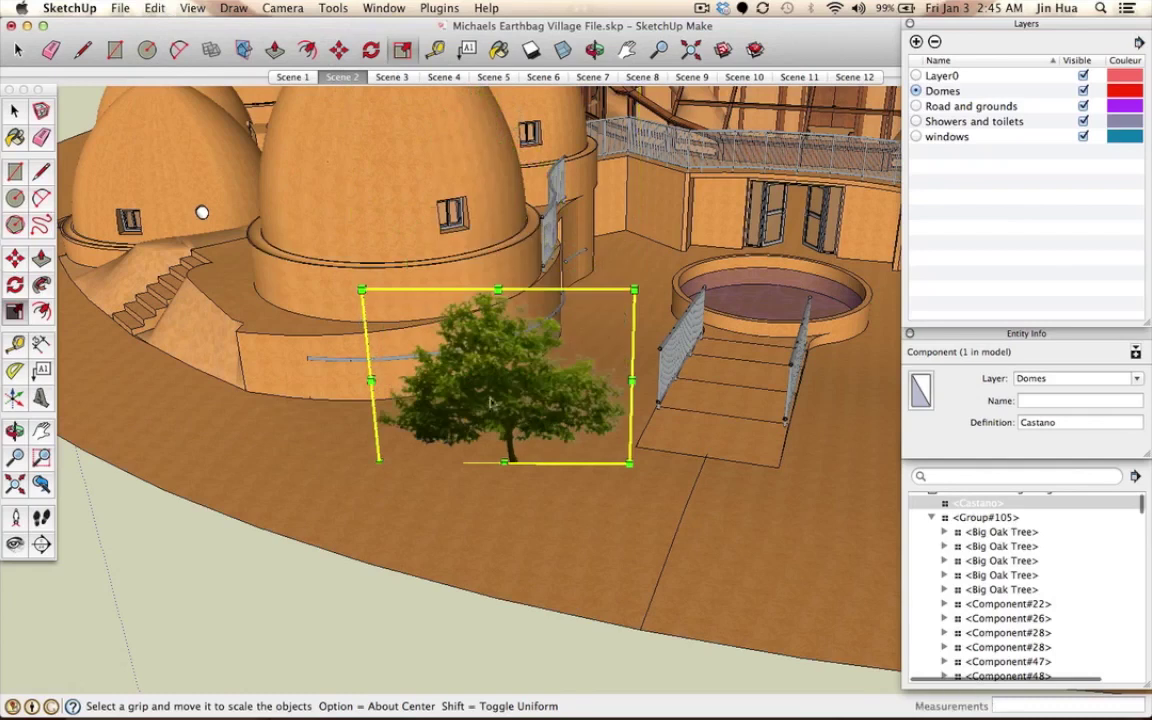
Step: Try widening the Castano tree by about 1.69 and scaling it uniformly from an upper corner by 1.40, cancelling each attempt
{"action": "left_click_drag", "start_coordinate": [631, 380], "coordinate": [789, 363]}
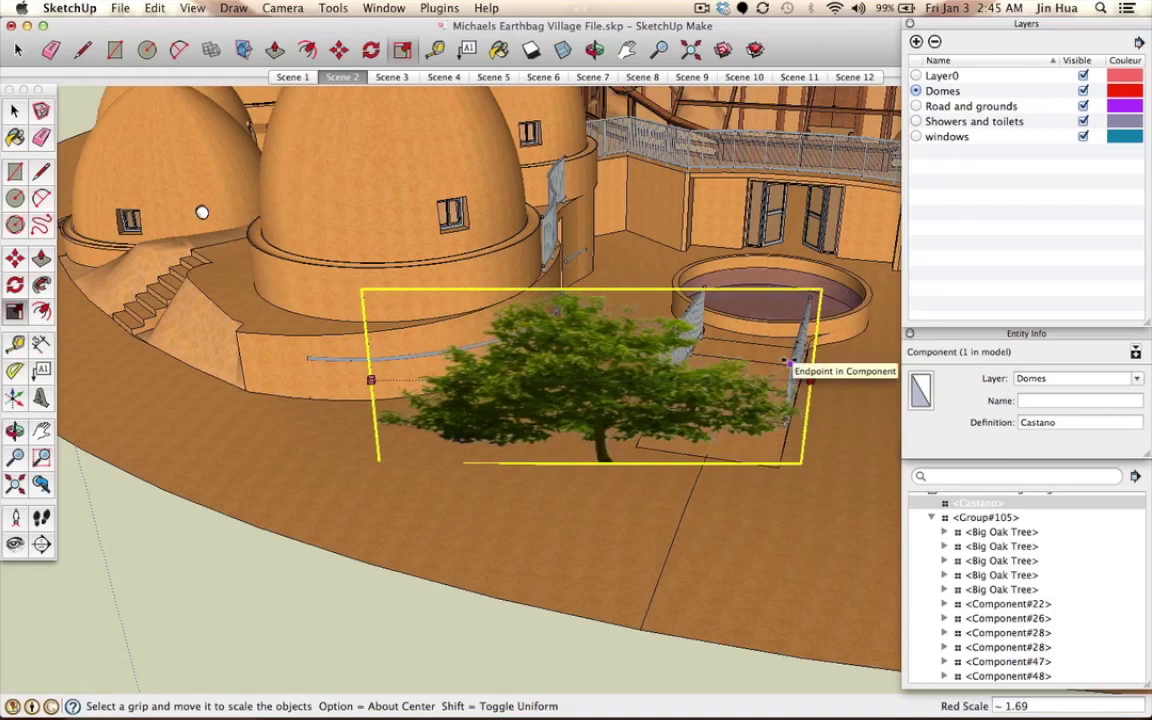
{"action": "key", "text": "Escape"}
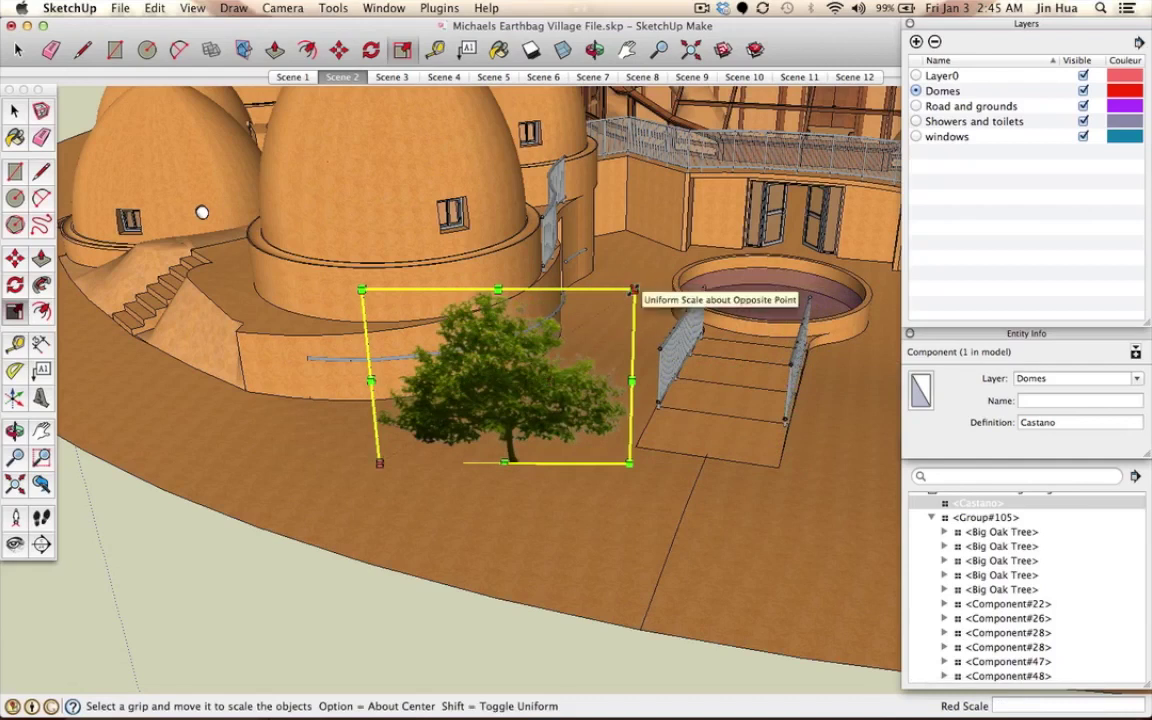
{"action": "left_click_drag", "start_coordinate": [659, 271], "coordinate": [690, 251]}
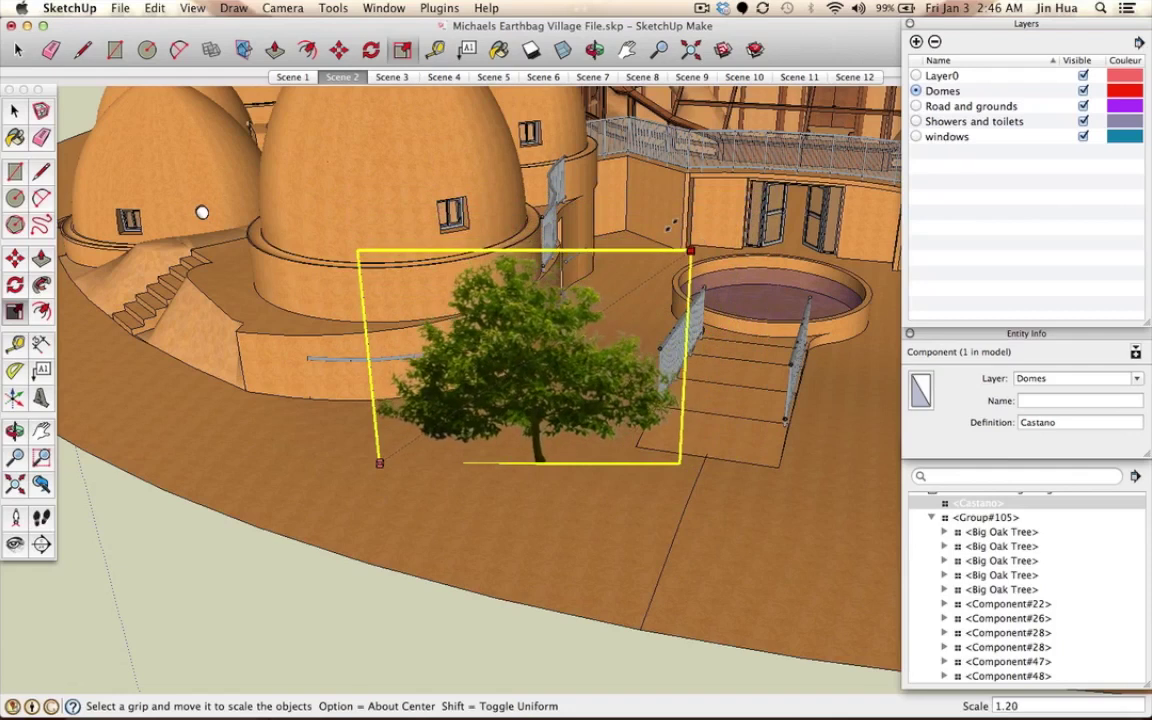
{"action": "left_click_drag", "start_coordinate": [690, 251], "coordinate": [748, 209]}
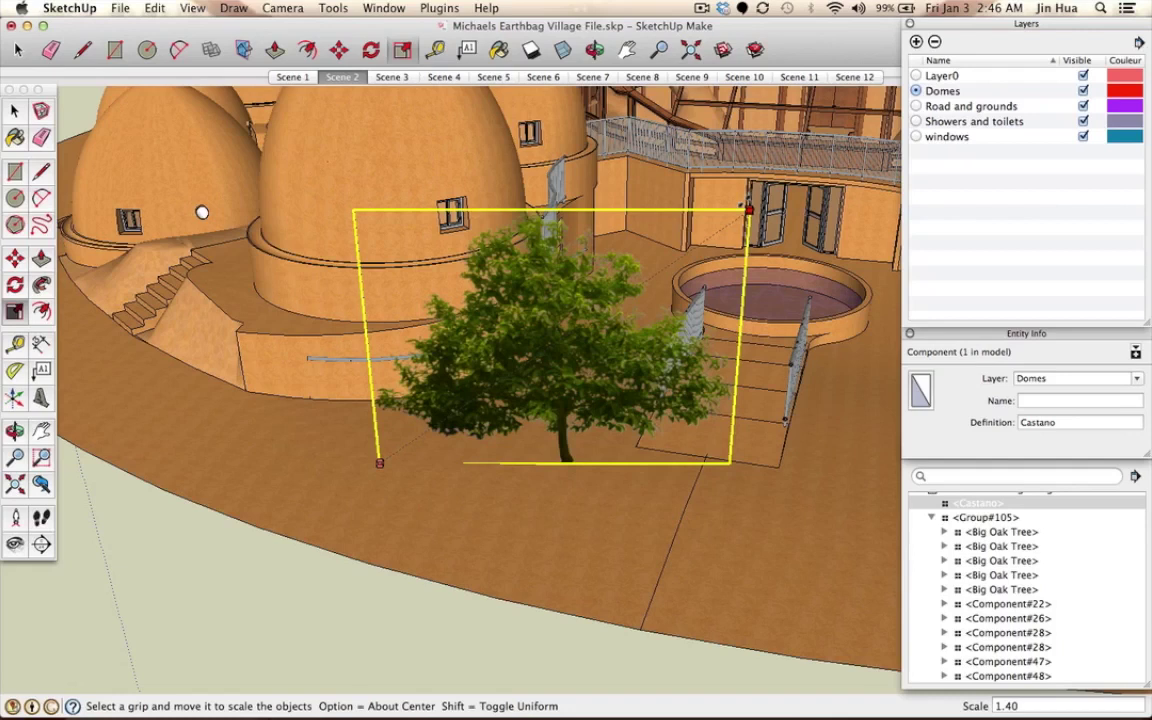
{"action": "key", "text": "Escape"}
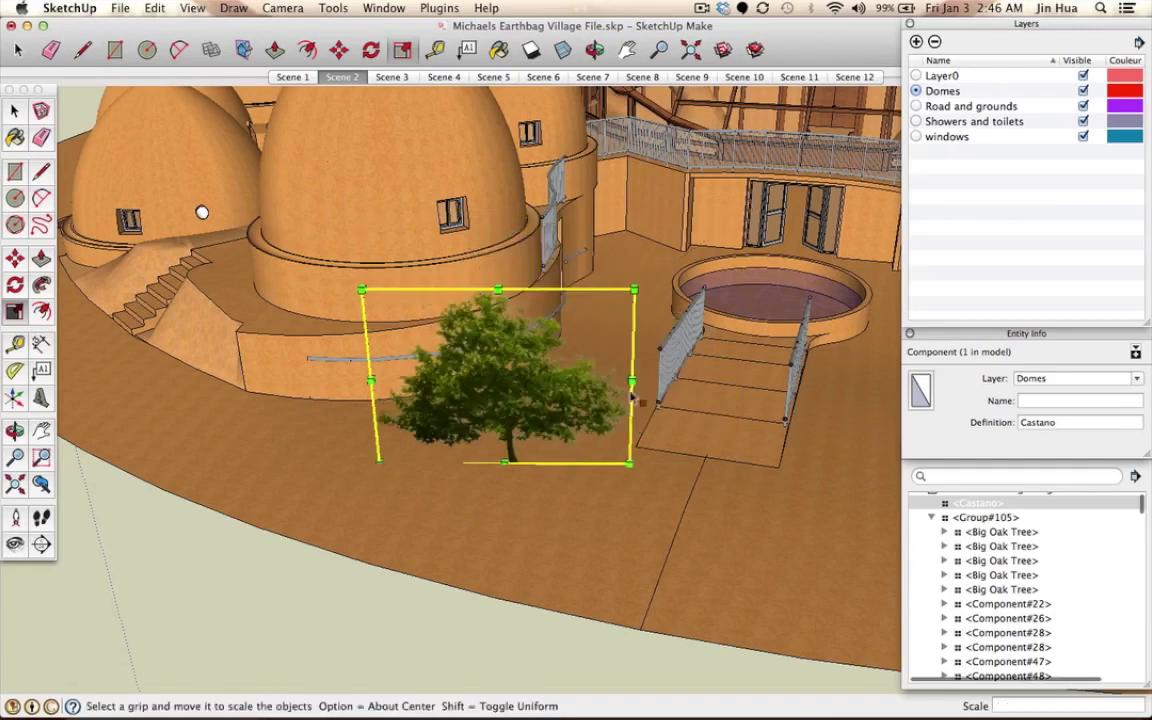
{"action": "key", "text": "space"}
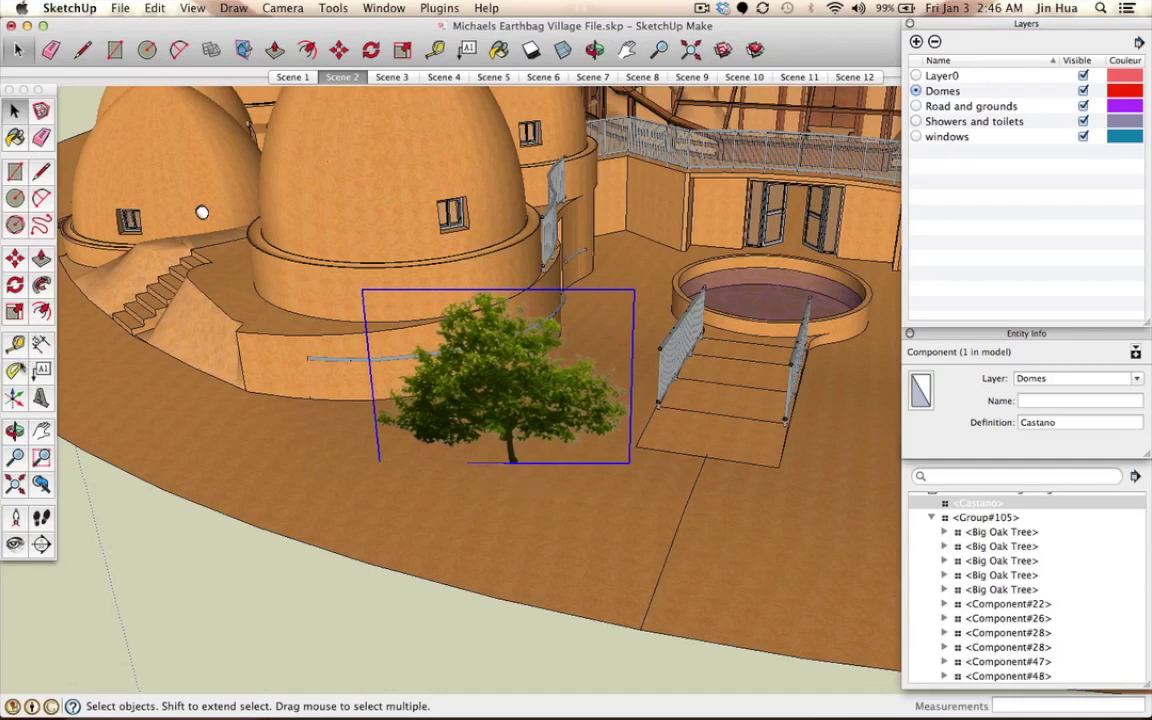
Step: Measure the Castano tree's height with the Tape Measure from the trunk base to the upper edge of its bounding box
{"action": "left_click", "coordinate": [16, 344]}
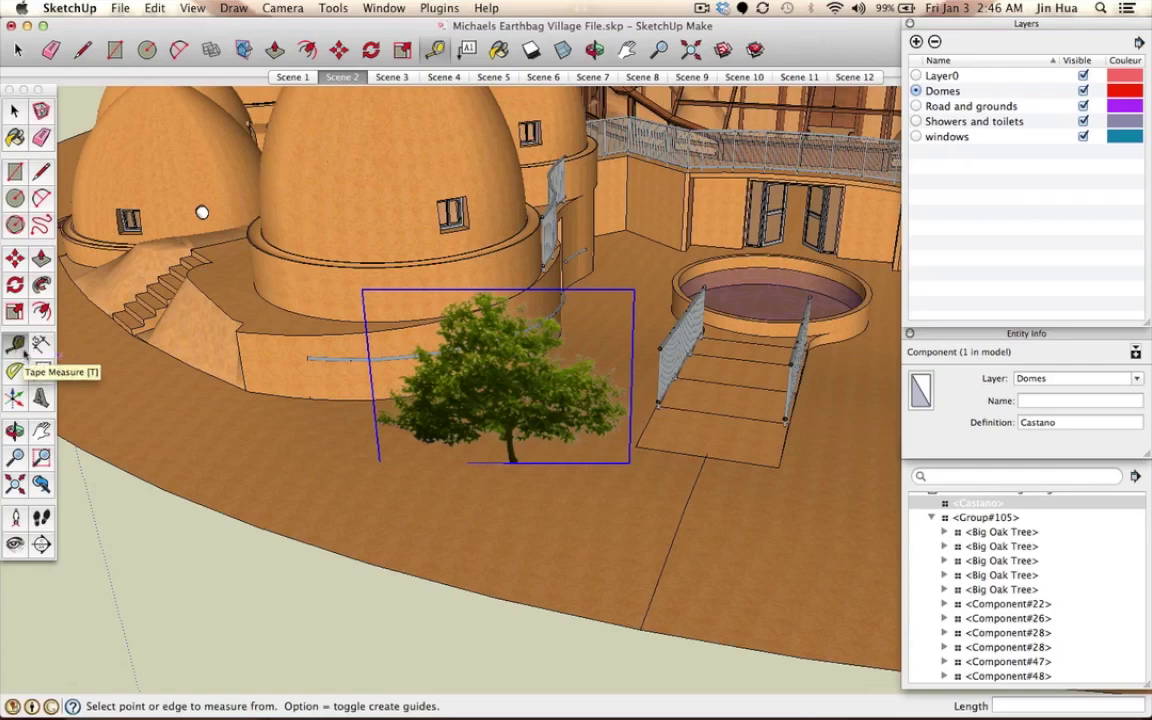
{"action": "left_click", "coordinate": [24, 348]}
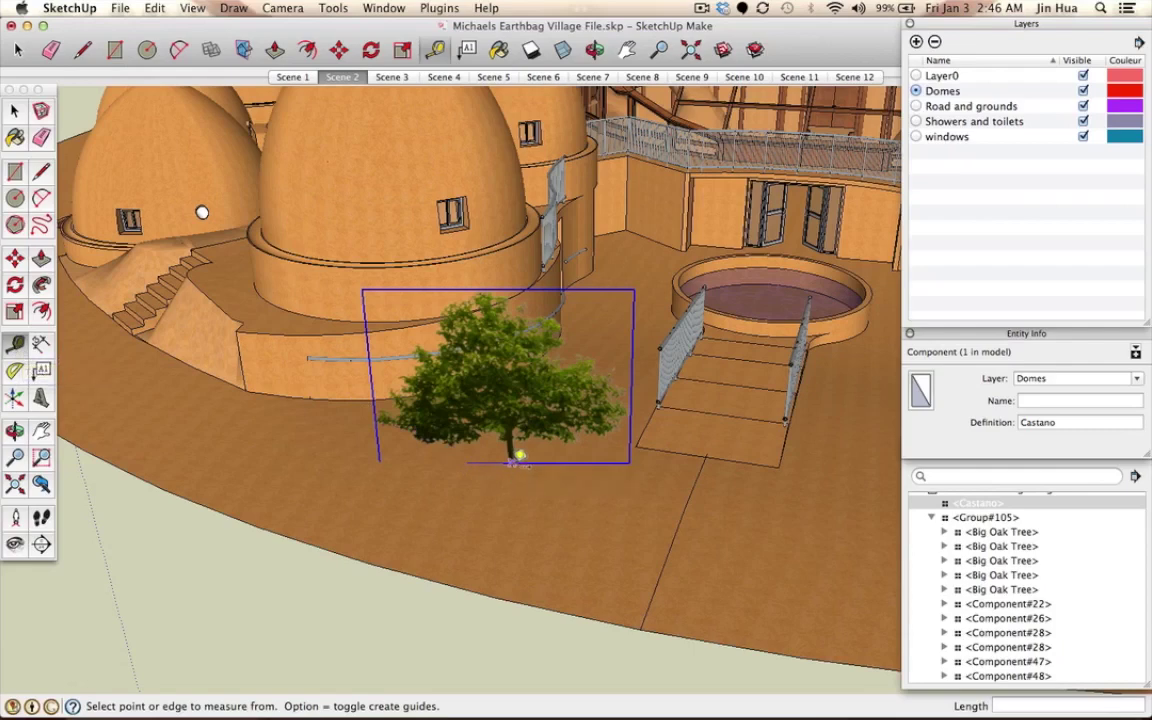
{"action": "scroll", "coordinate": [518, 457], "scroll_direction": "up", "scroll_amount": 5}
{"action": "scroll", "coordinate": [520, 450], "scroll_direction": "down", "scroll_amount": 2}
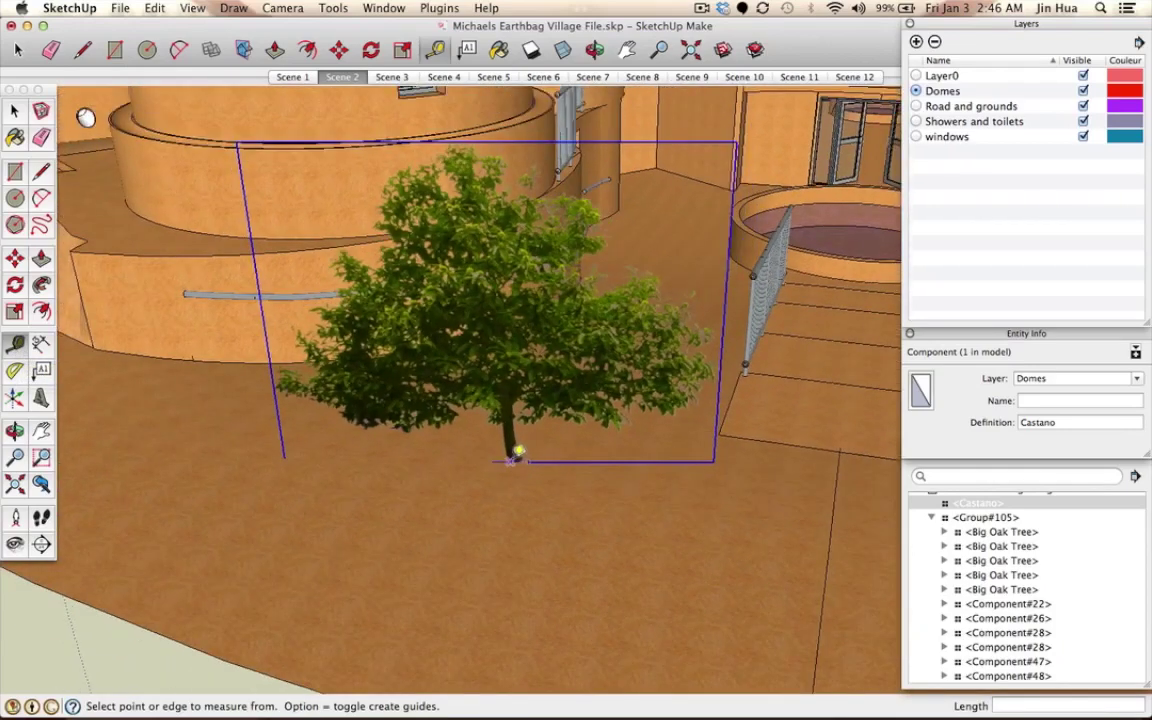
{"action": "left_click", "coordinate": [513, 458]}
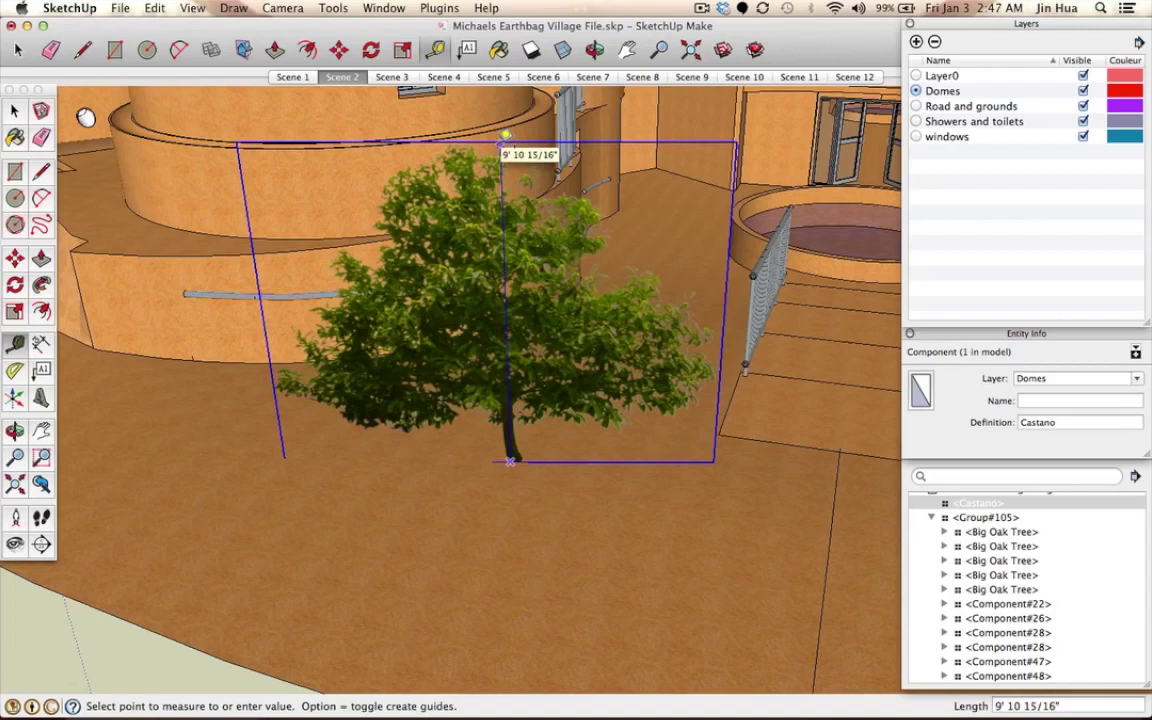
{"action": "left_click", "coordinate": [505, 140]}
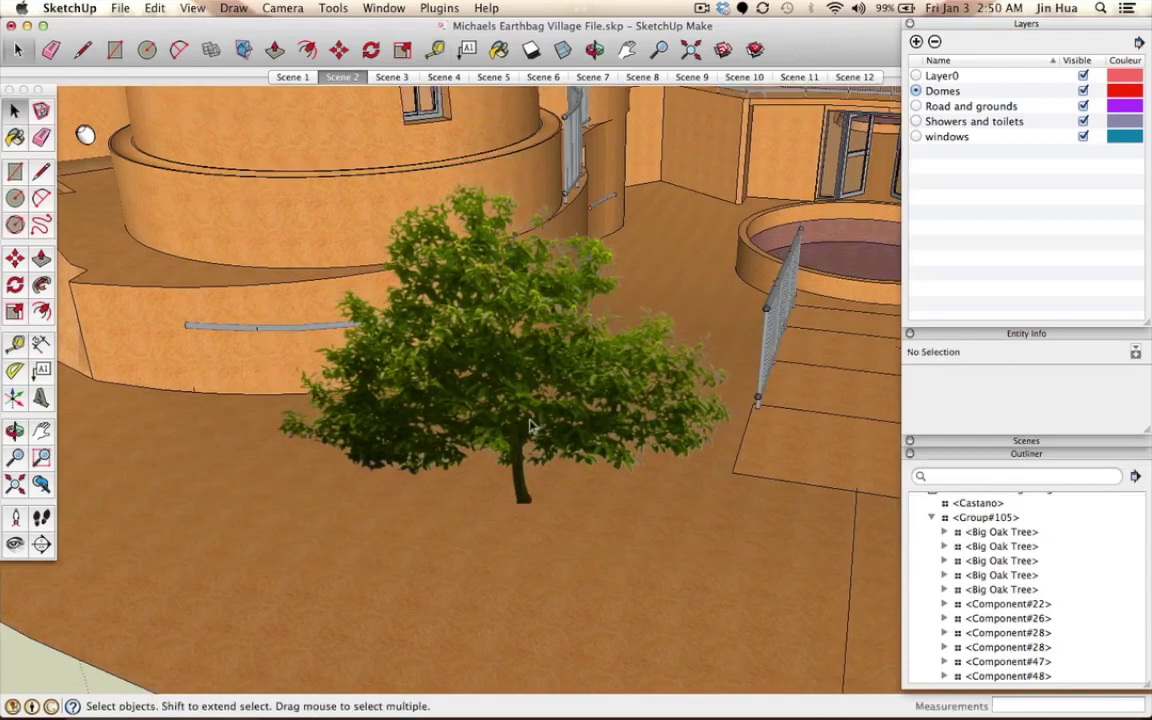
Step: Select the Castano tree and open the component for editing
{"action": "left_click", "coordinate": [510, 354]}
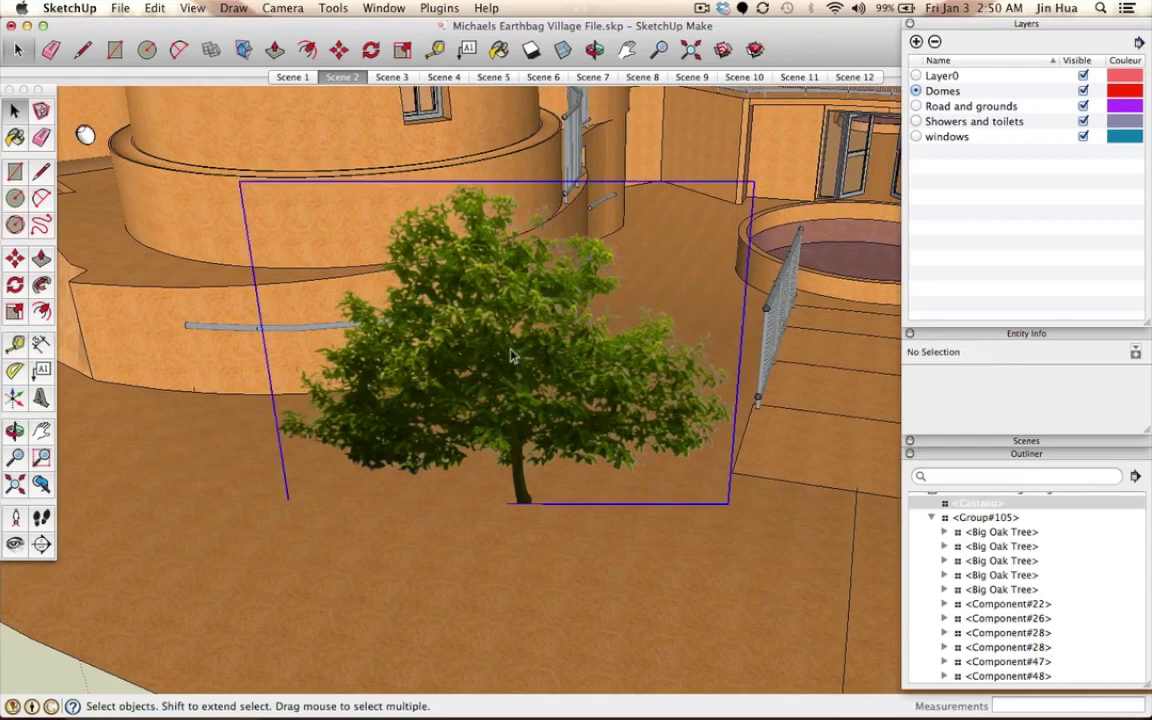
{"action": "scroll", "coordinate": [512, 357], "scroll_direction": "down", "scroll_amount": 3}
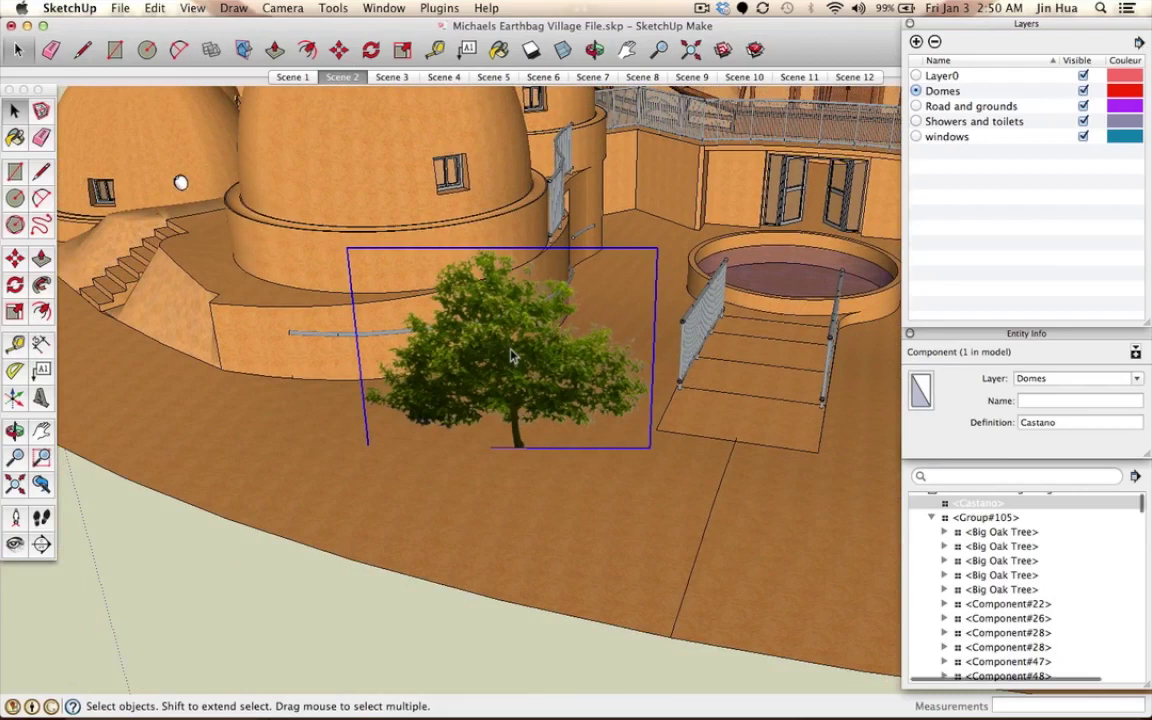
{"action": "double_click", "coordinate": [510, 354]}
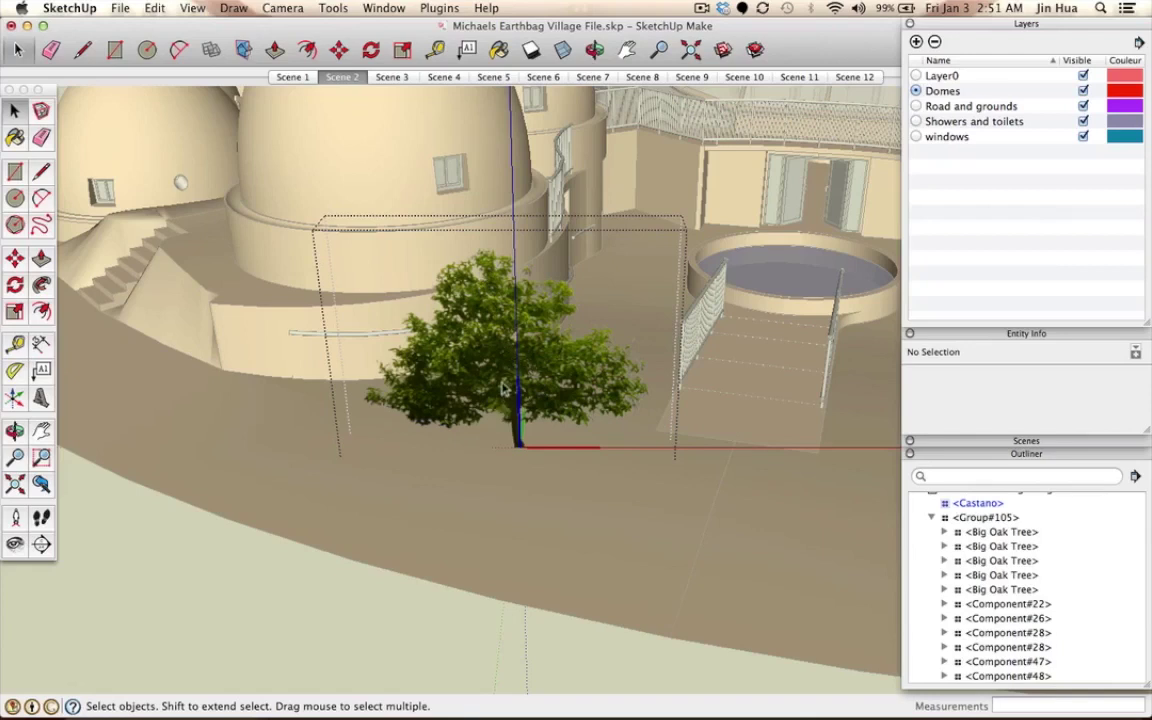
{"action": "scroll", "coordinate": [507, 358], "scroll_direction": "up", "scroll_amount": 3}
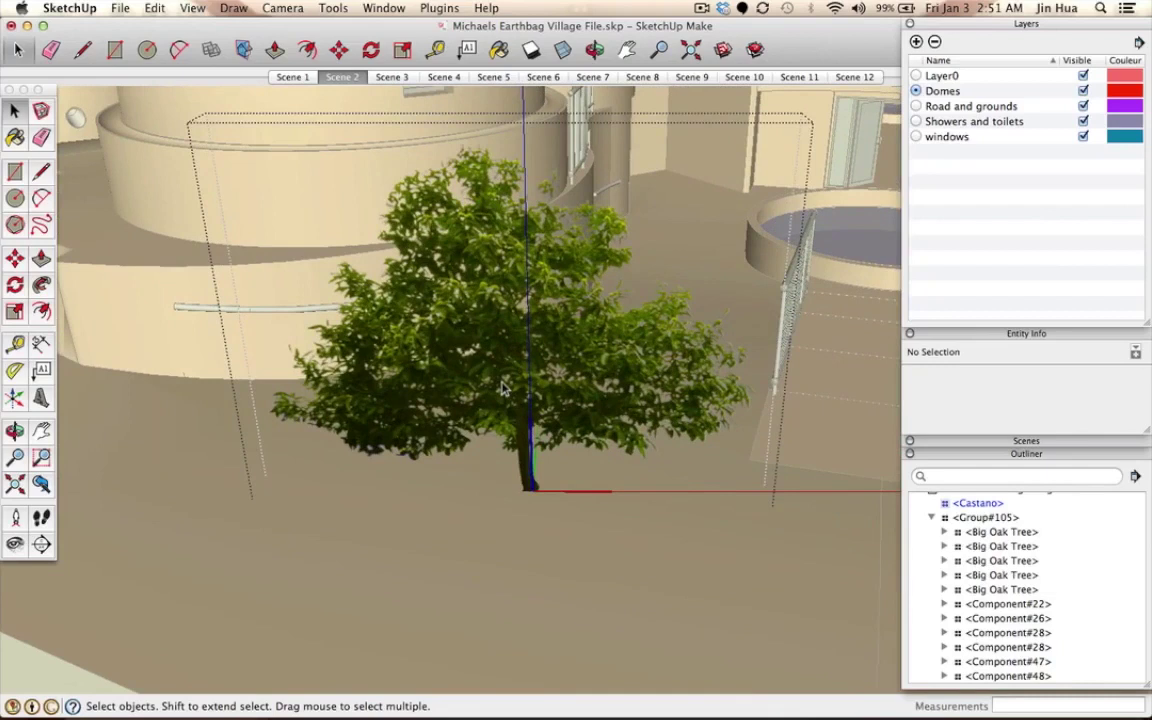
{"action": "scroll", "coordinate": [503, 388], "scroll_direction": "down", "scroll_amount": 2}
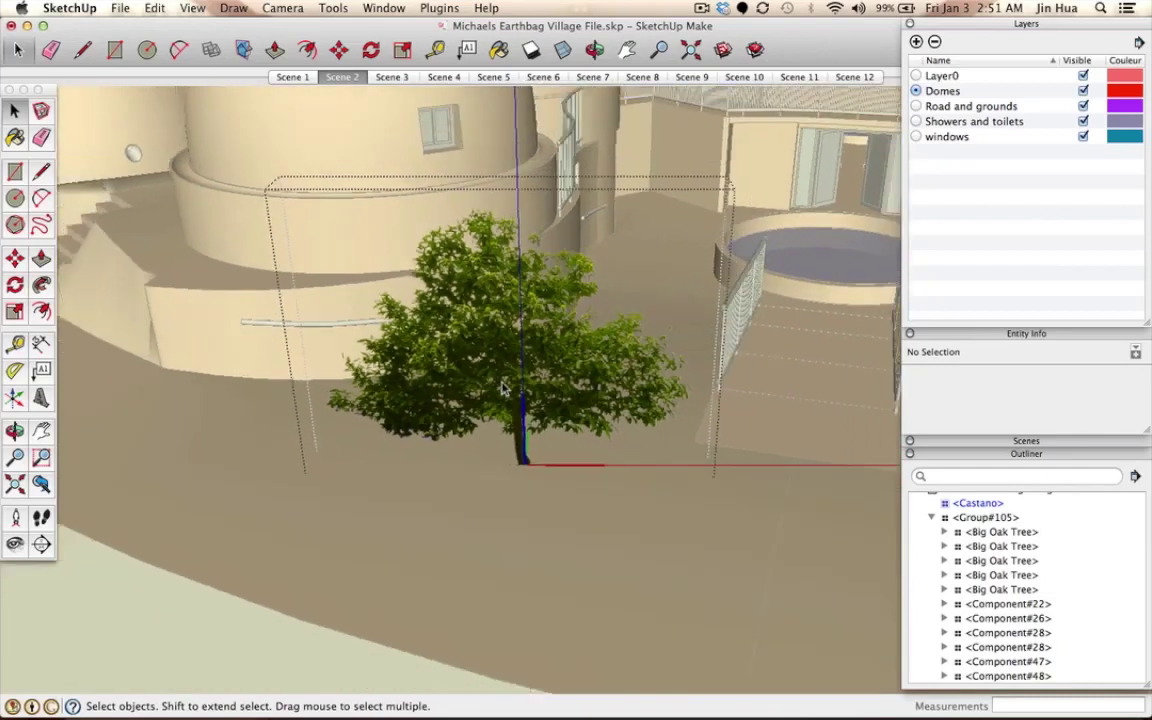
{"action": "scroll", "coordinate": [503, 388], "scroll_direction": "up", "scroll_amount": 2}
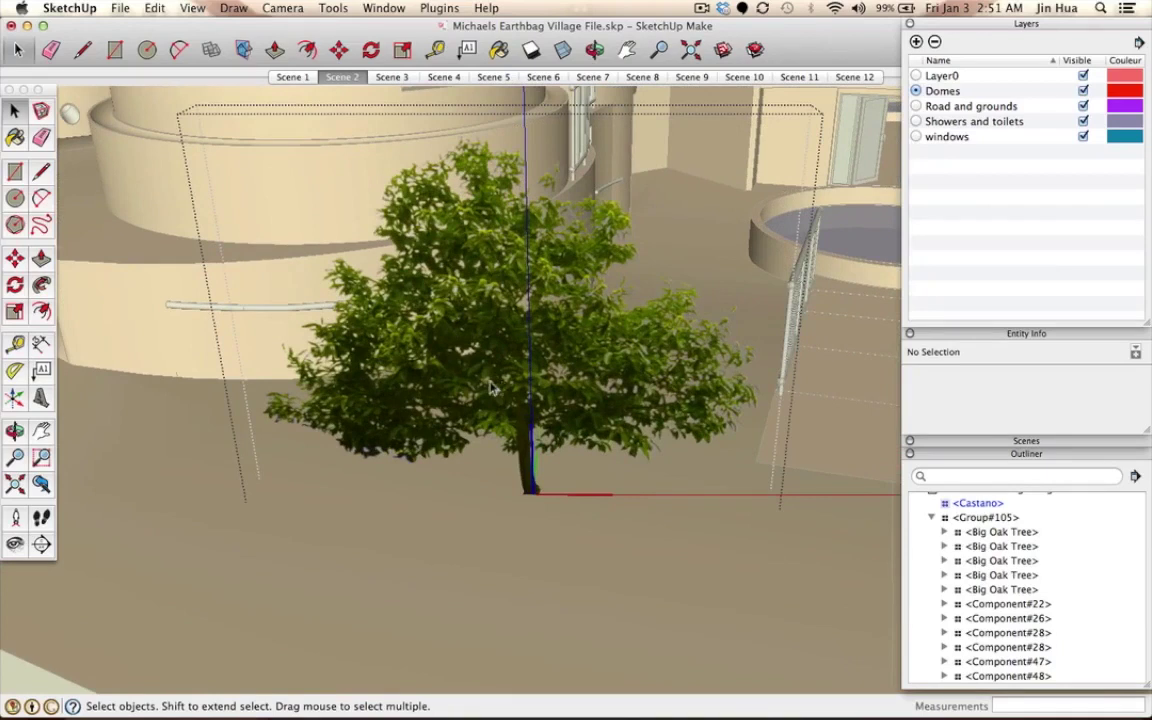
Step: Measure the height inside the open Castano component from the trunk base straight up to the treetop with the Tape Measure
{"action": "left_click", "coordinate": [15, 344]}
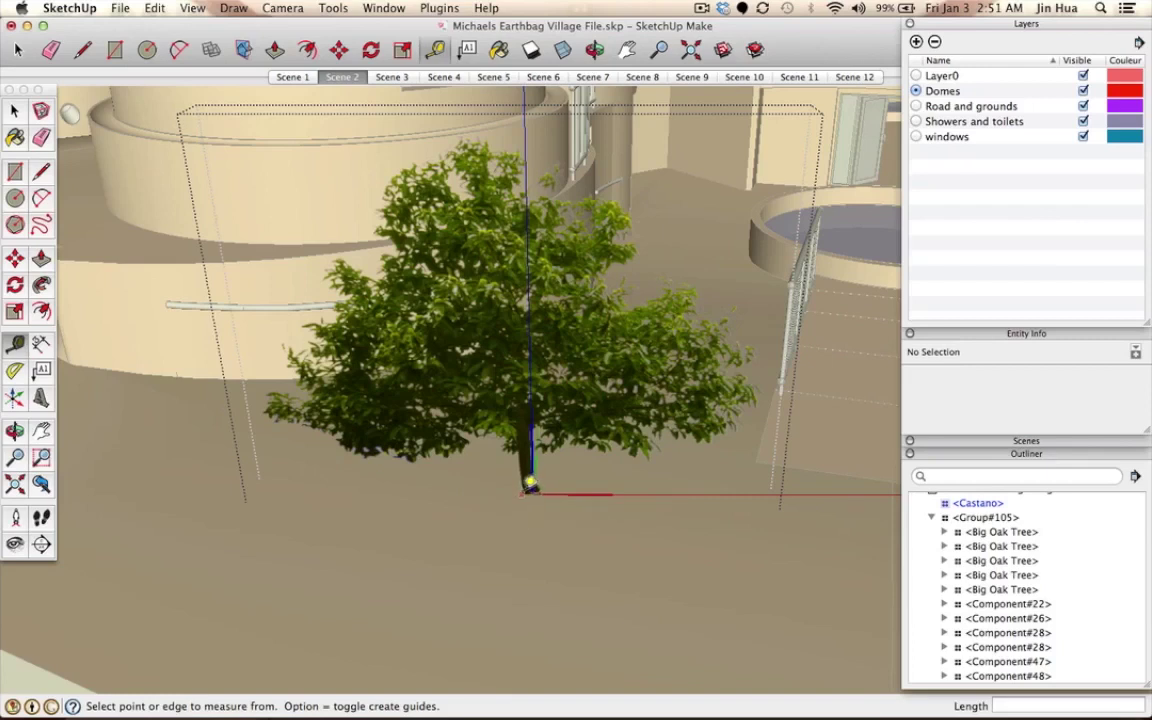
{"action": "scroll", "coordinate": [530, 484], "scroll_direction": "up", "scroll_amount": 3}
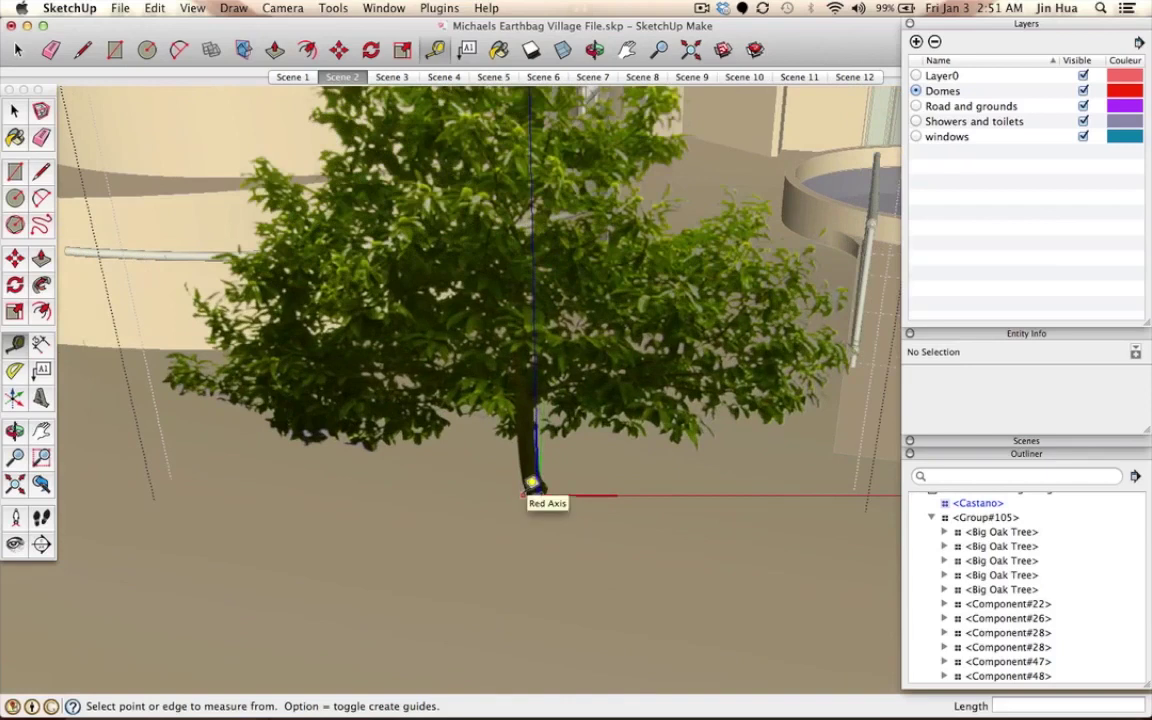
{"action": "left_click", "coordinate": [531, 484]}
{"action": "scroll", "coordinate": [531, 484], "scroll_direction": "up", "scroll_amount": 2}
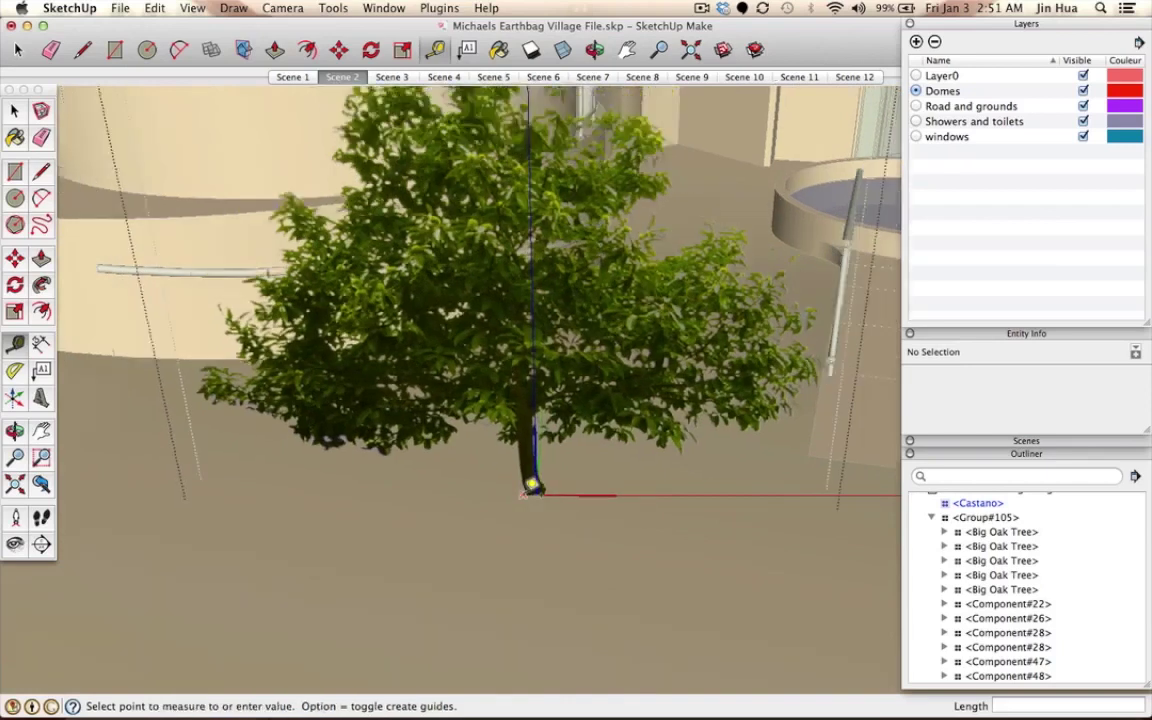
{"action": "scroll", "coordinate": [531, 484], "scroll_direction": "down", "scroll_amount": 3}
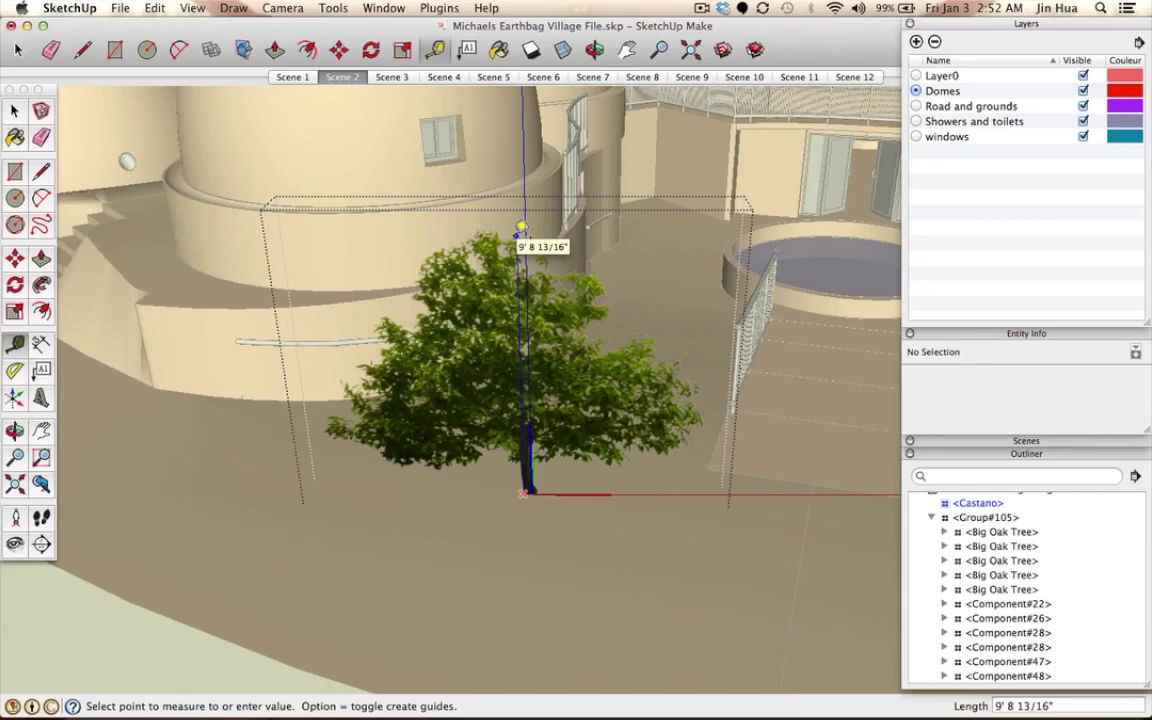
{"action": "left_click", "coordinate": [520, 228]}
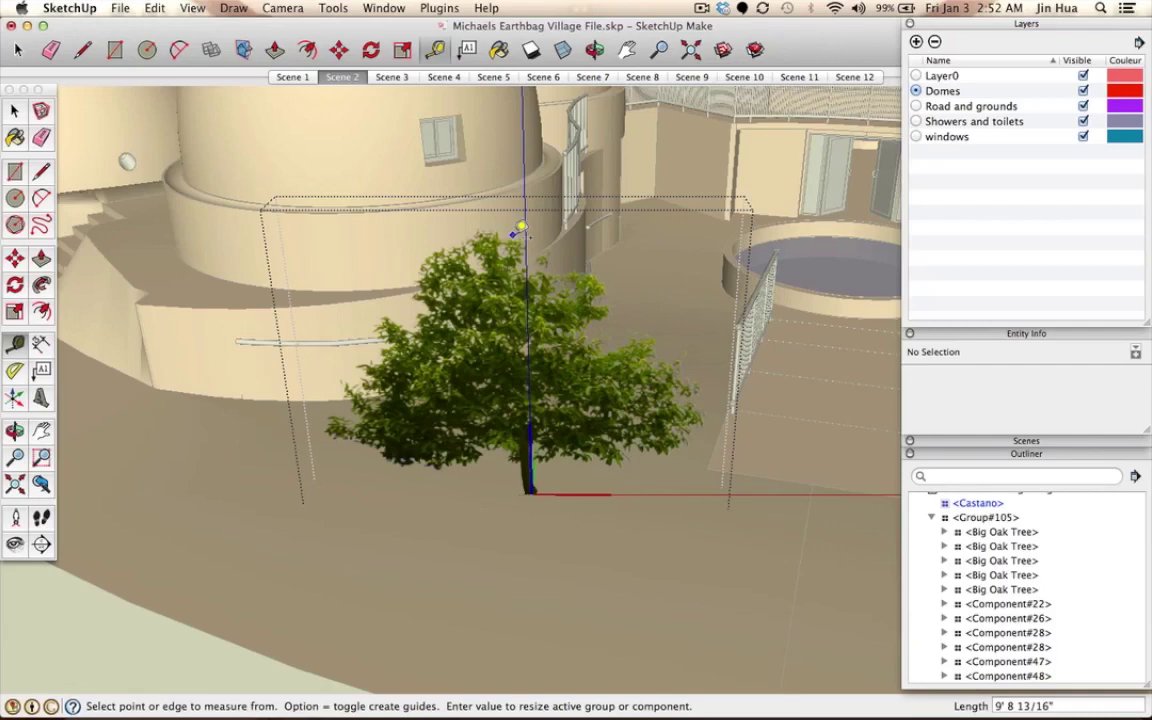
Step: Set the measured tree height to 15' and accept resizing the active Castano component
{"action": "type", "text": "15"}
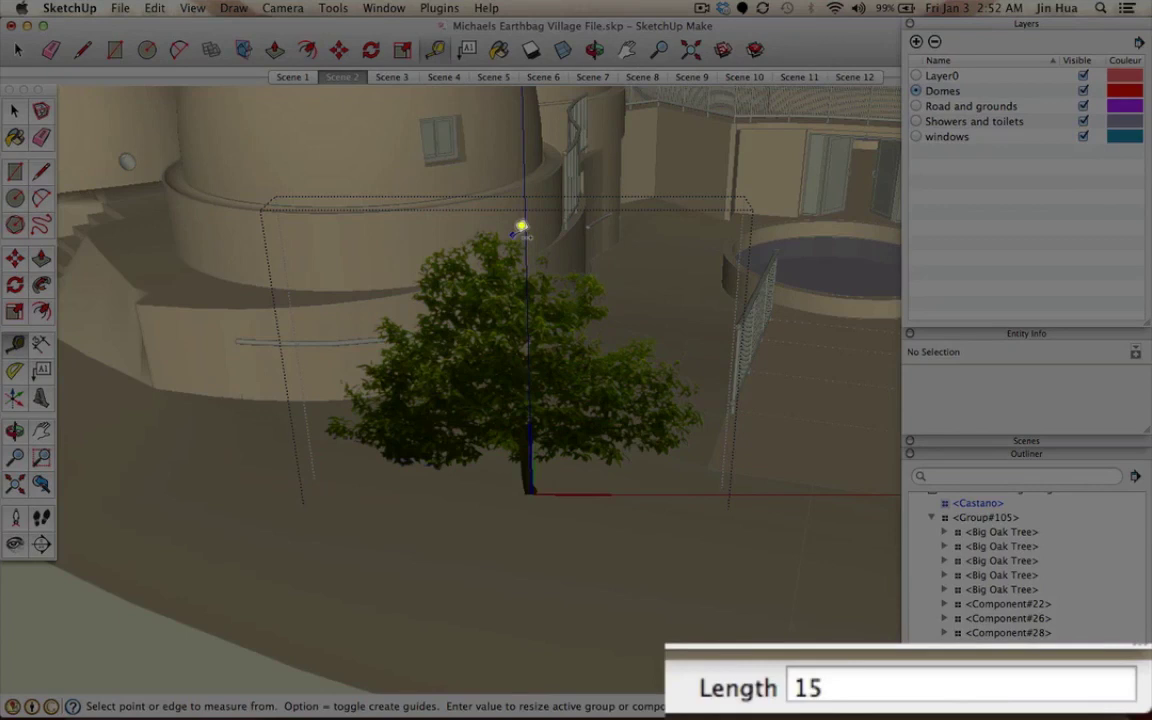
{"action": "type", "text": "'"}
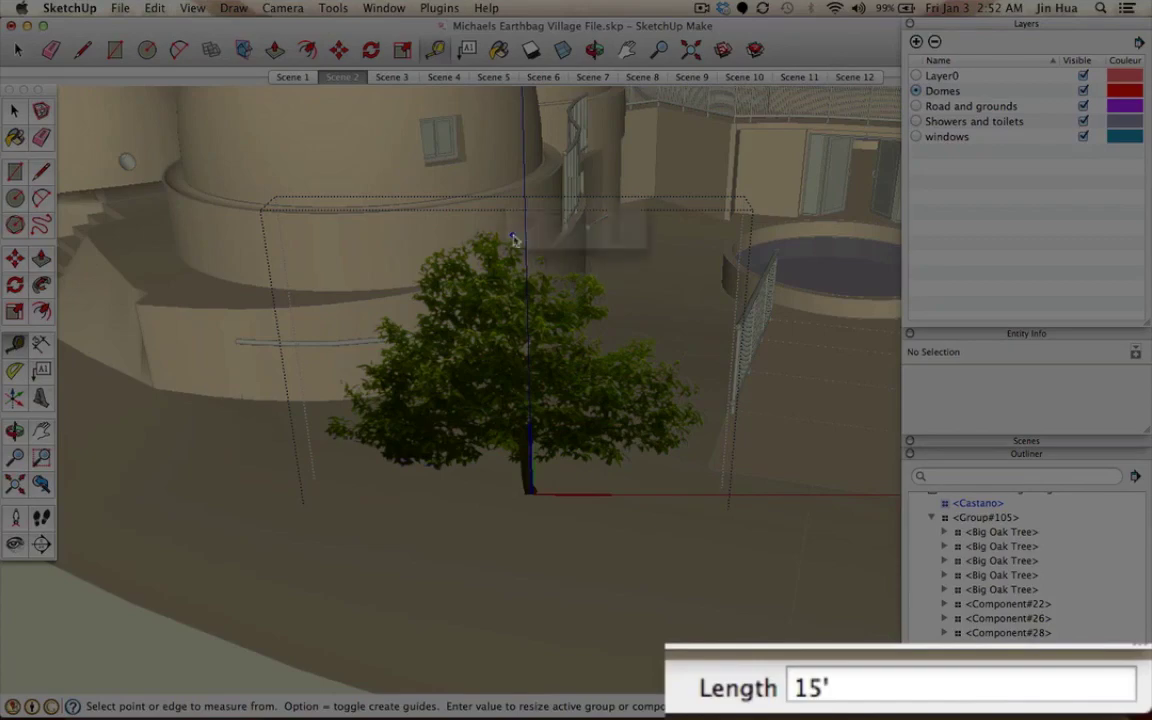
{"action": "key", "text": "Return"}
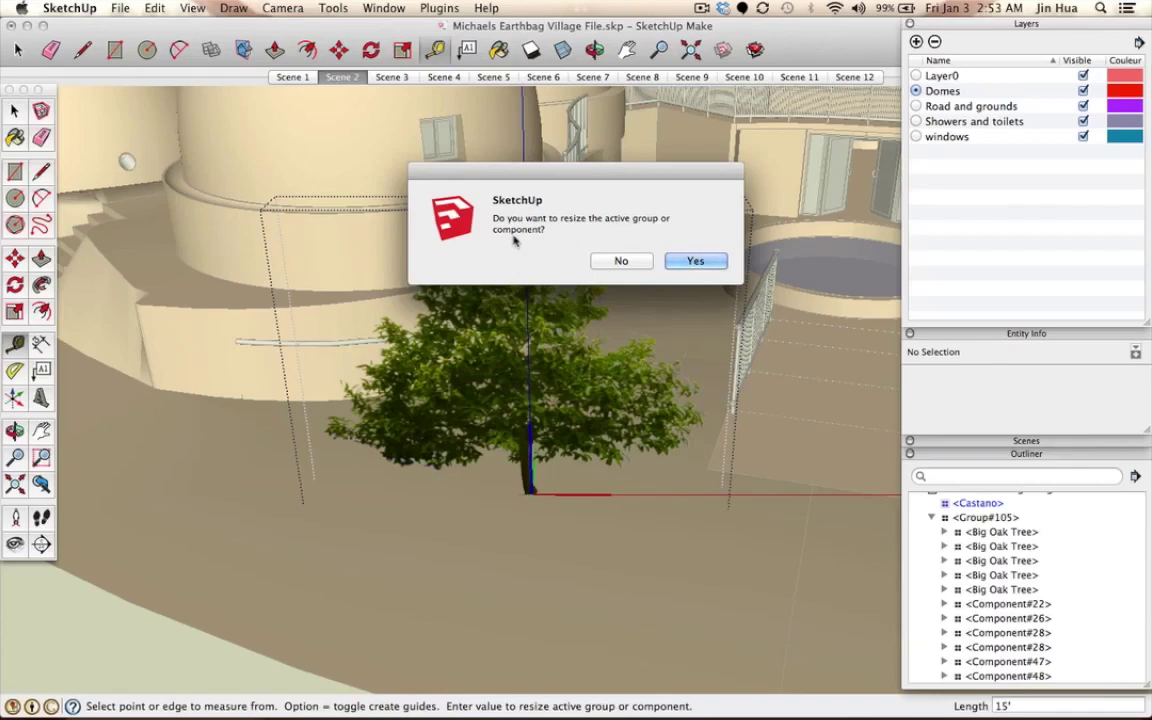
{"action": "left_click", "coordinate": [690, 261]}
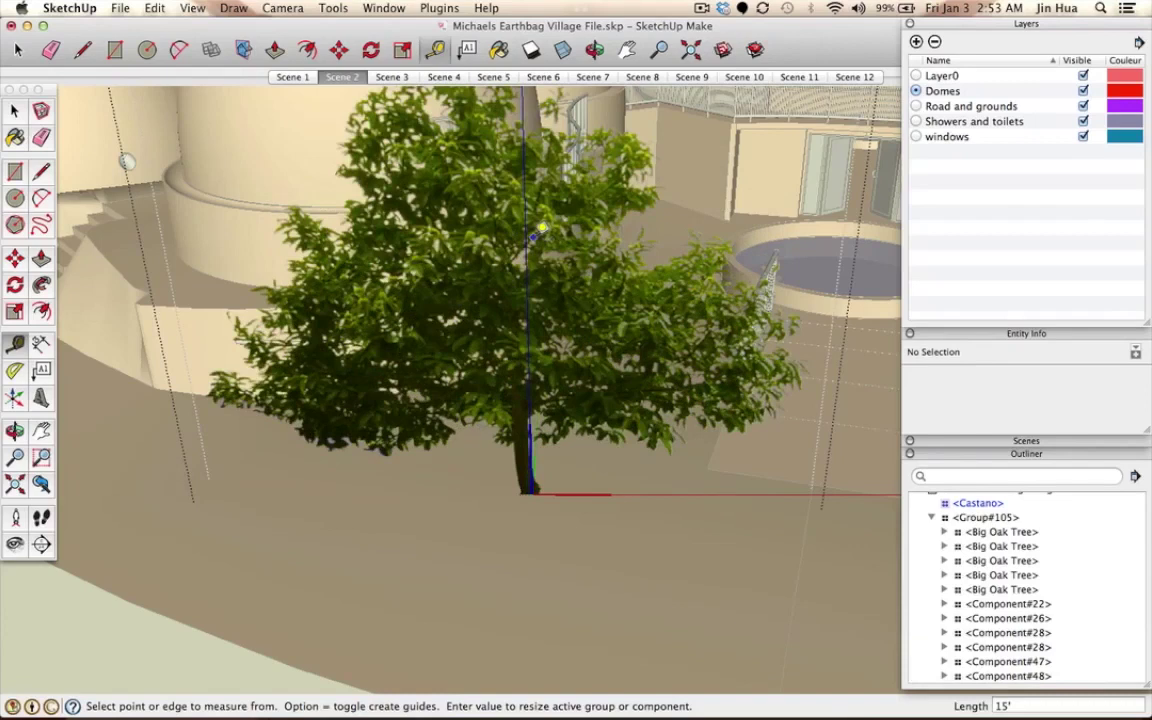
{"action": "scroll", "coordinate": [538, 230], "scroll_direction": "down", "scroll_amount": 1}
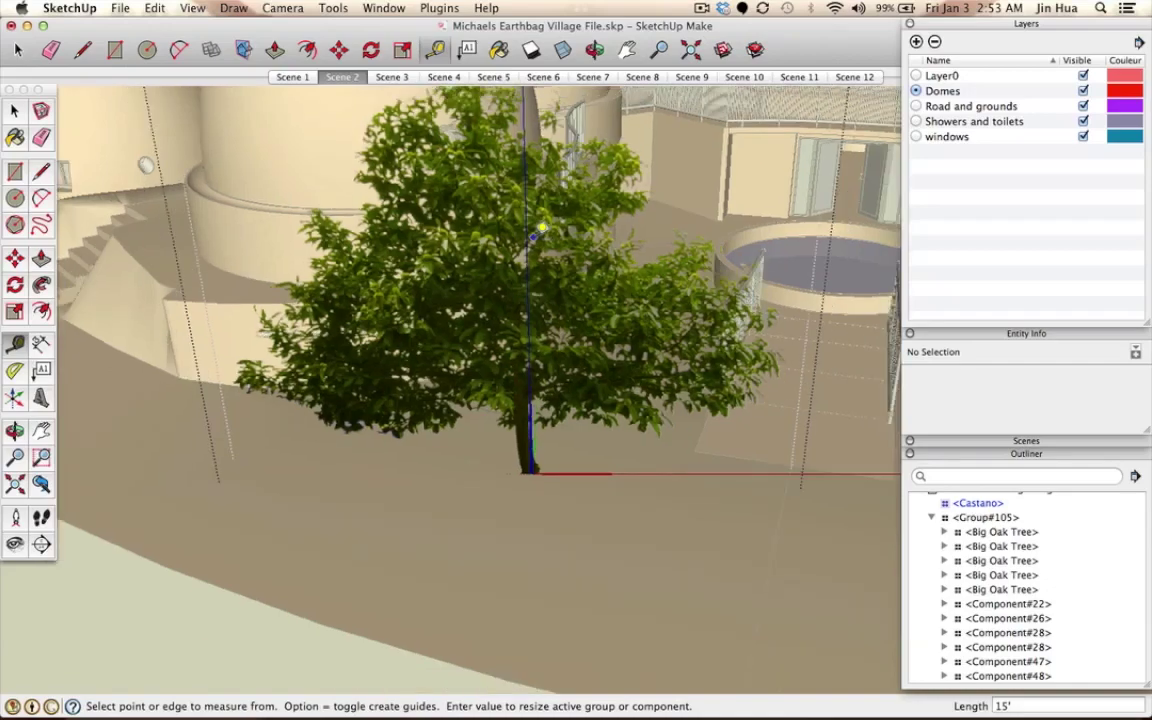
Step: Finish editing the resized Castano component and return to the whole village model
{"action": "scroll", "coordinate": [538, 230], "scroll_direction": "down", "scroll_amount": 3}
{"action": "middle_click_drag", "start_coordinate": [538, 230], "coordinate": [558, 343]}
{"action": "scroll", "coordinate": [535, 236], "scroll_direction": "up", "scroll_amount": 3}
{"action": "scroll", "coordinate": [492, 316], "scroll_direction": "down", "scroll_amount": 2}
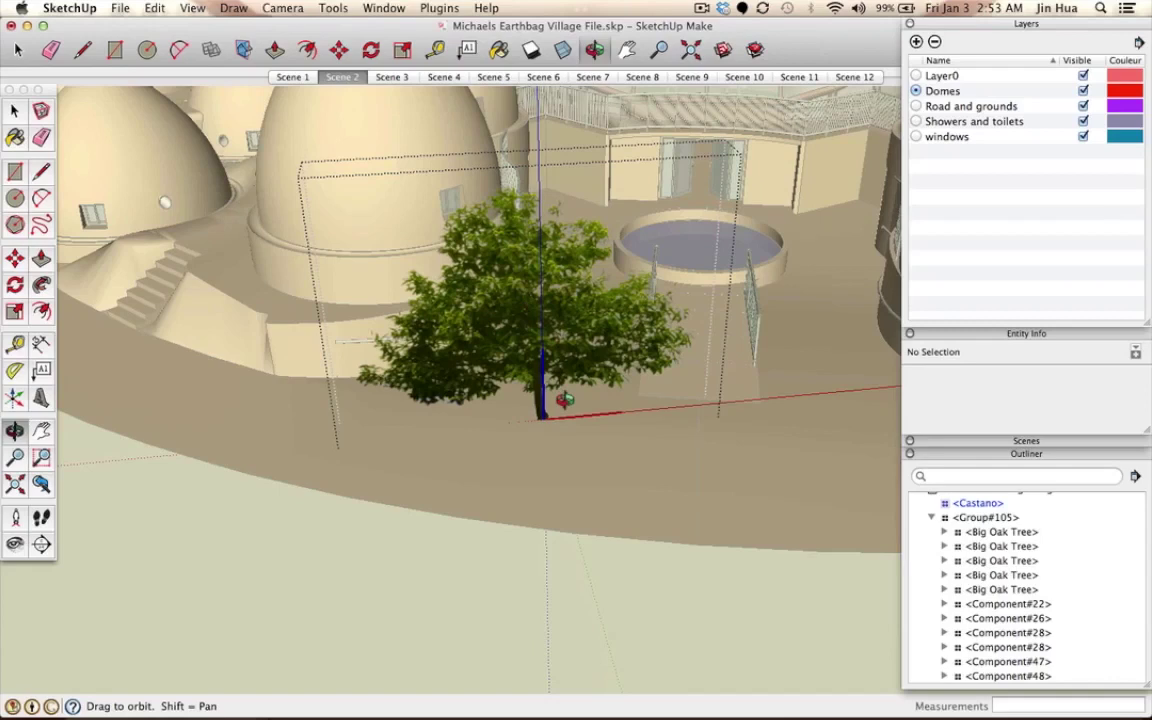
{"action": "key", "text": "t"}
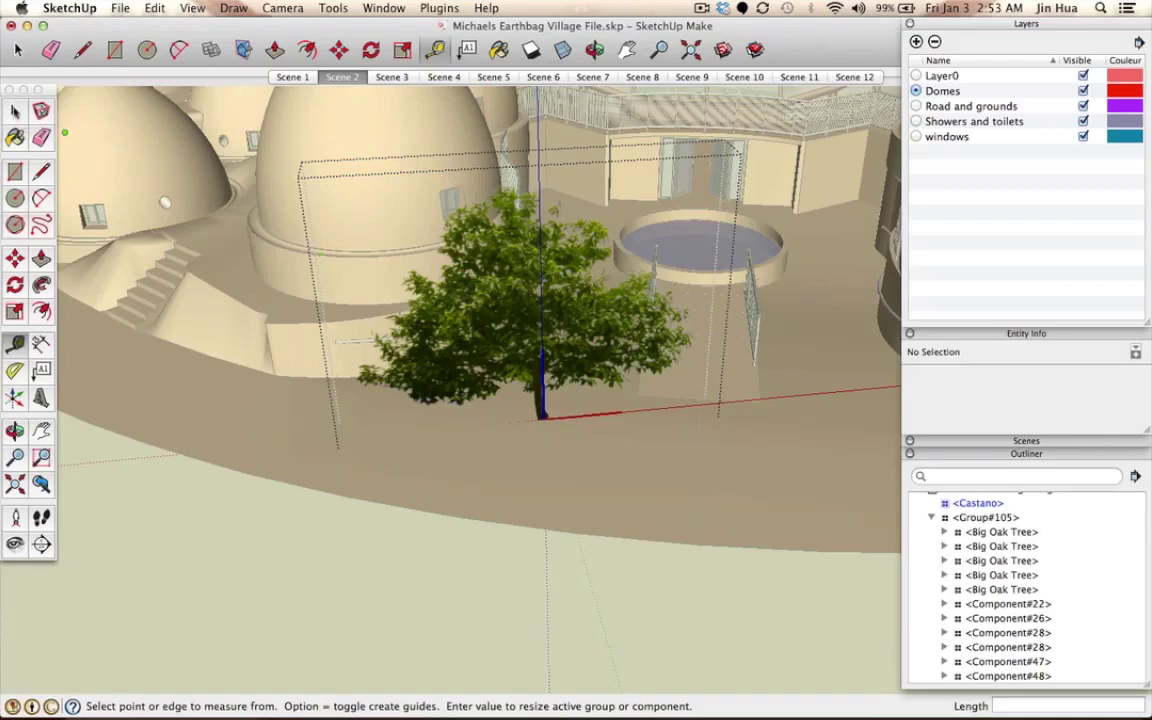
{"action": "left_click", "coordinate": [15, 110]}
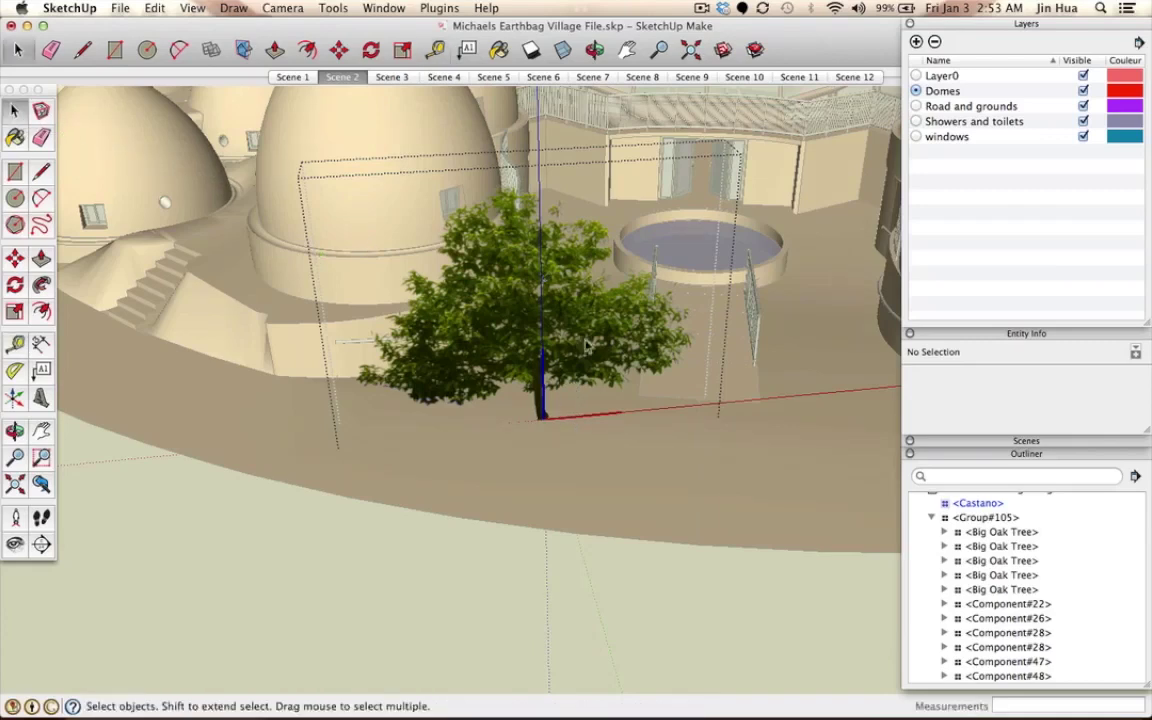
{"action": "left_click", "coordinate": [578, 455]}
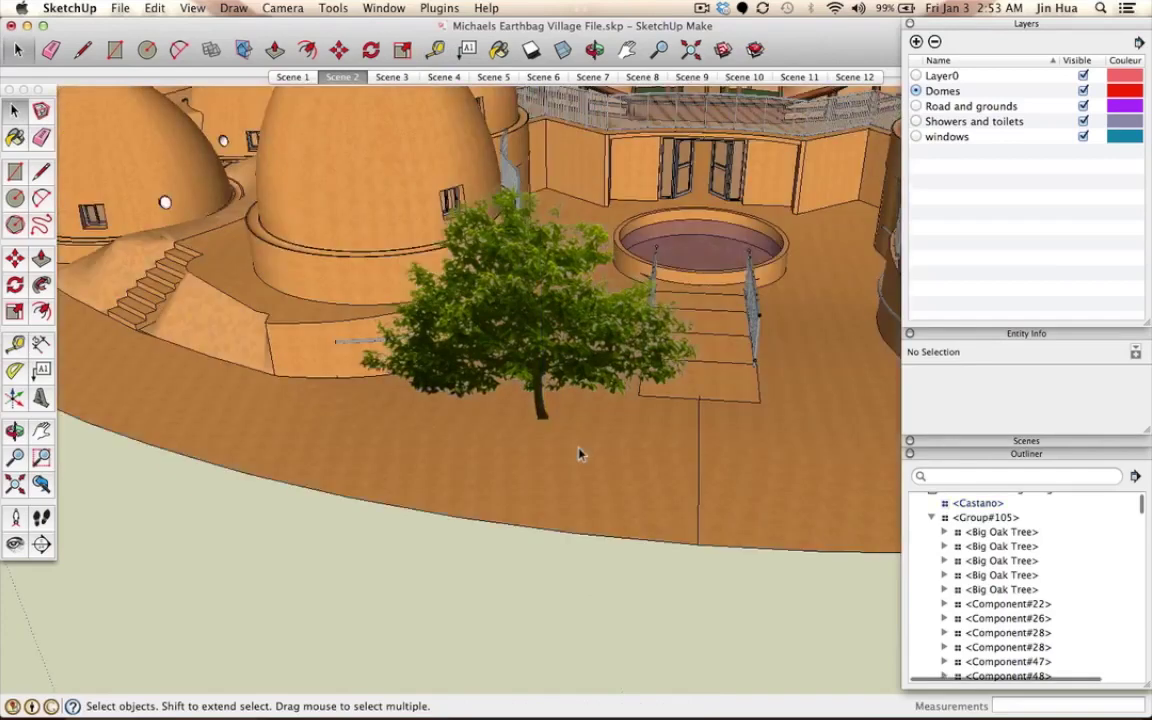
Step: Examine the scale of the resized Castano tree against the surrounding domes and the pool
{"action": "key", "text": "o"}
{"action": "left_click_drag", "start_coordinate": [540, 370], "coordinate": [510, 508]}
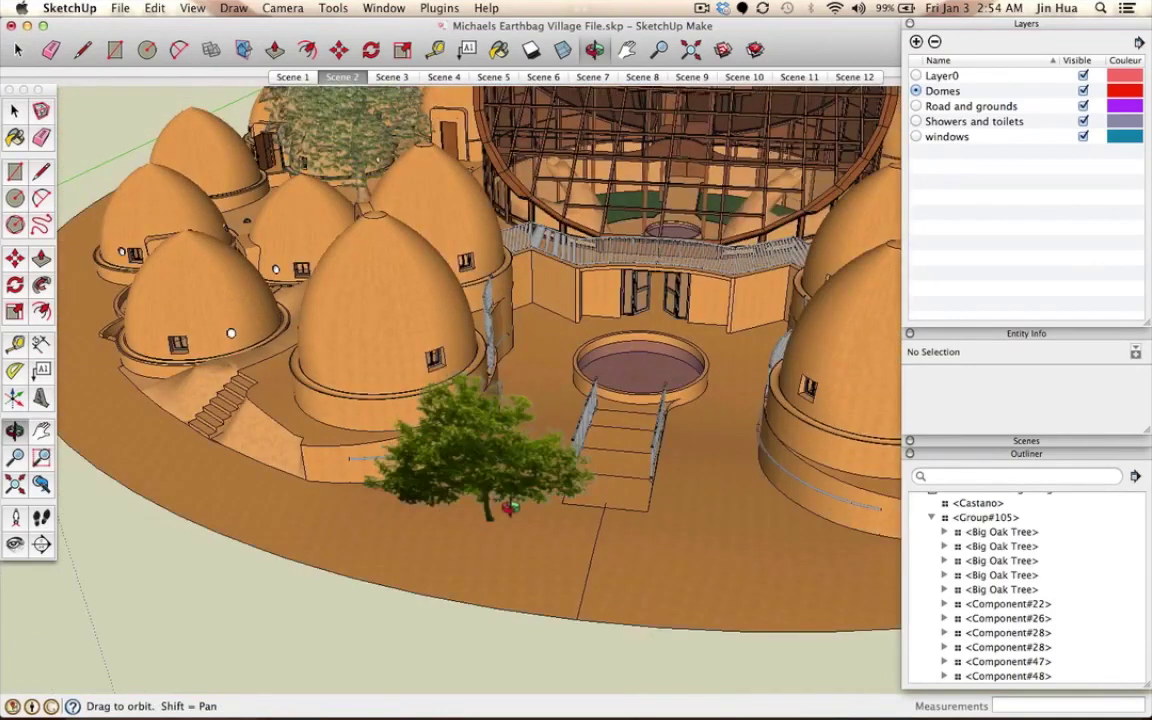
{"action": "key", "text": "space"}
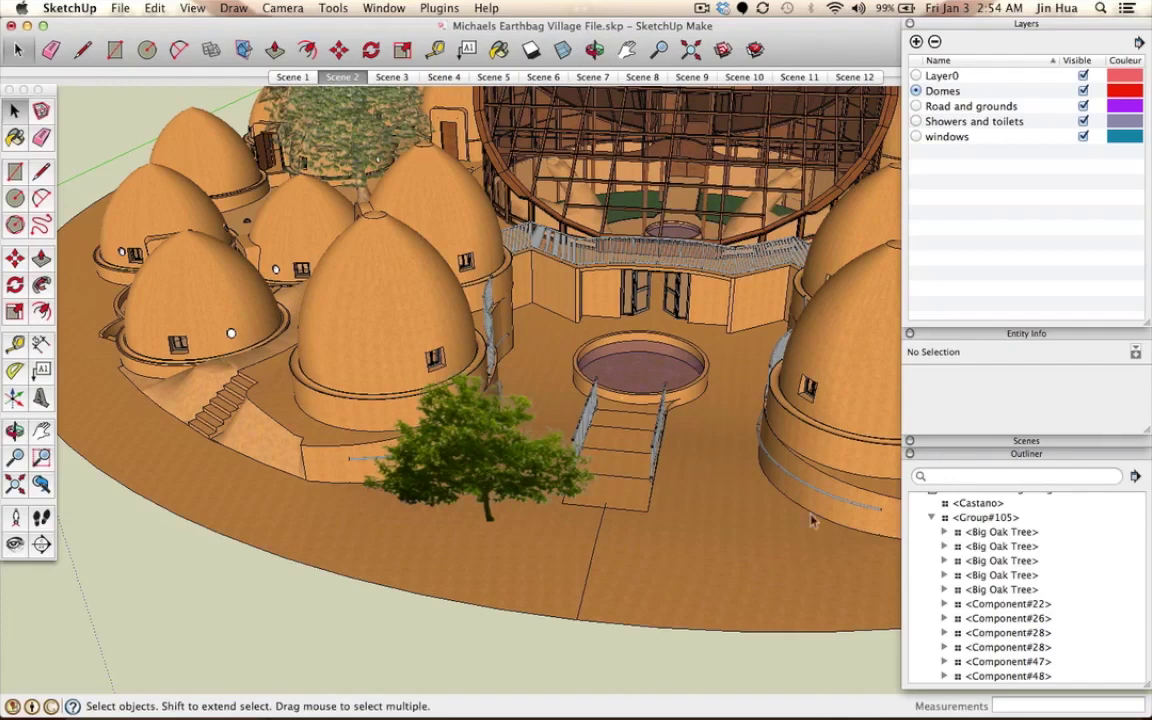
{"action": "left_click", "coordinate": [491, 479]}
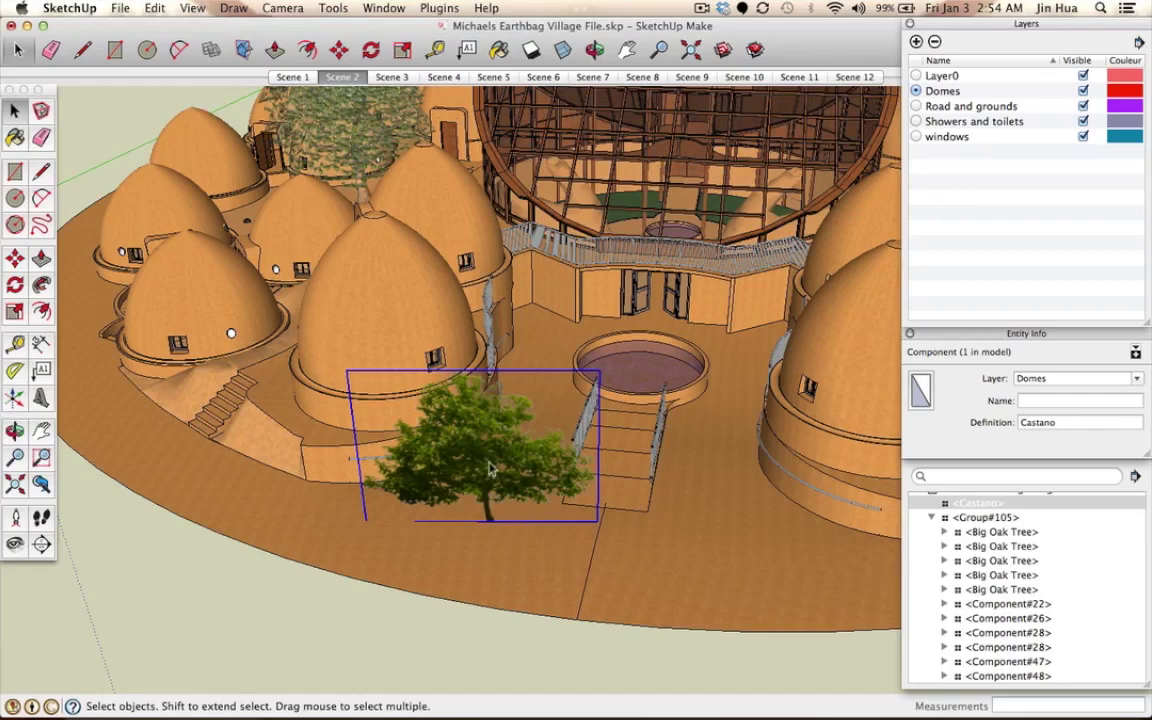
{"action": "scroll", "coordinate": [489, 465], "scroll_direction": "up", "scroll_amount": 5}
{"action": "middle_click_drag", "start_coordinate": [489, 465], "coordinate": [486, 420], "text": "shift"}
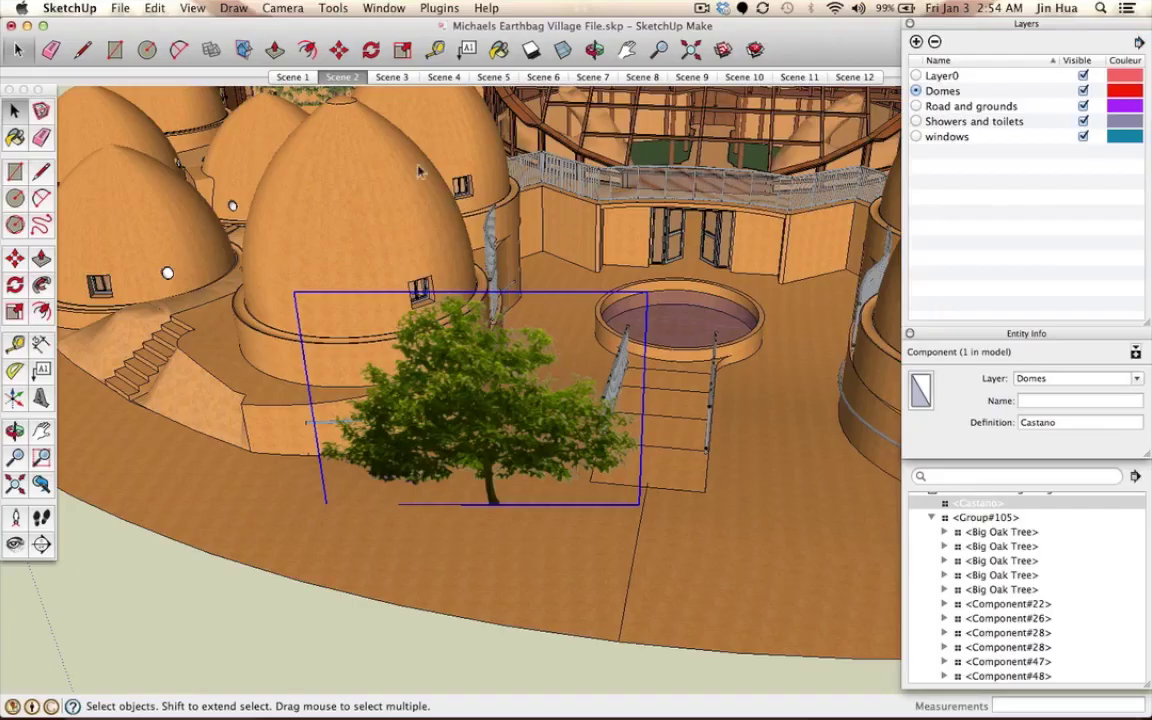
{"action": "left_click", "coordinate": [420, 172]}
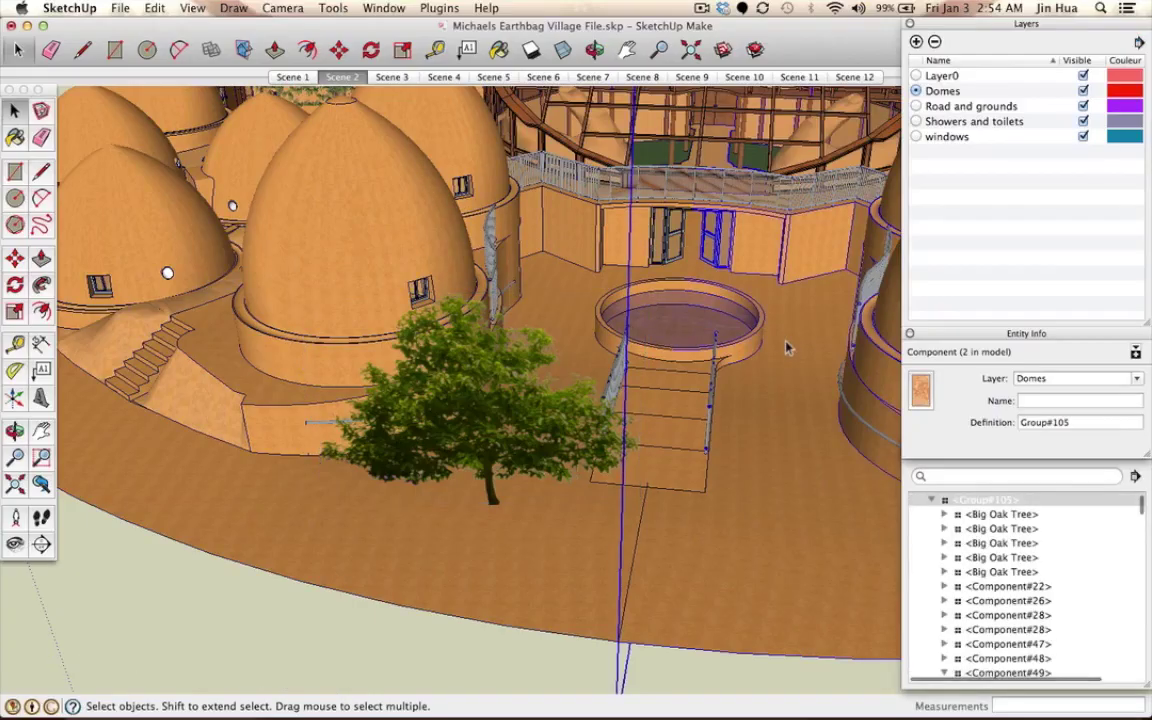
{"action": "left_click", "coordinate": [458, 345]}
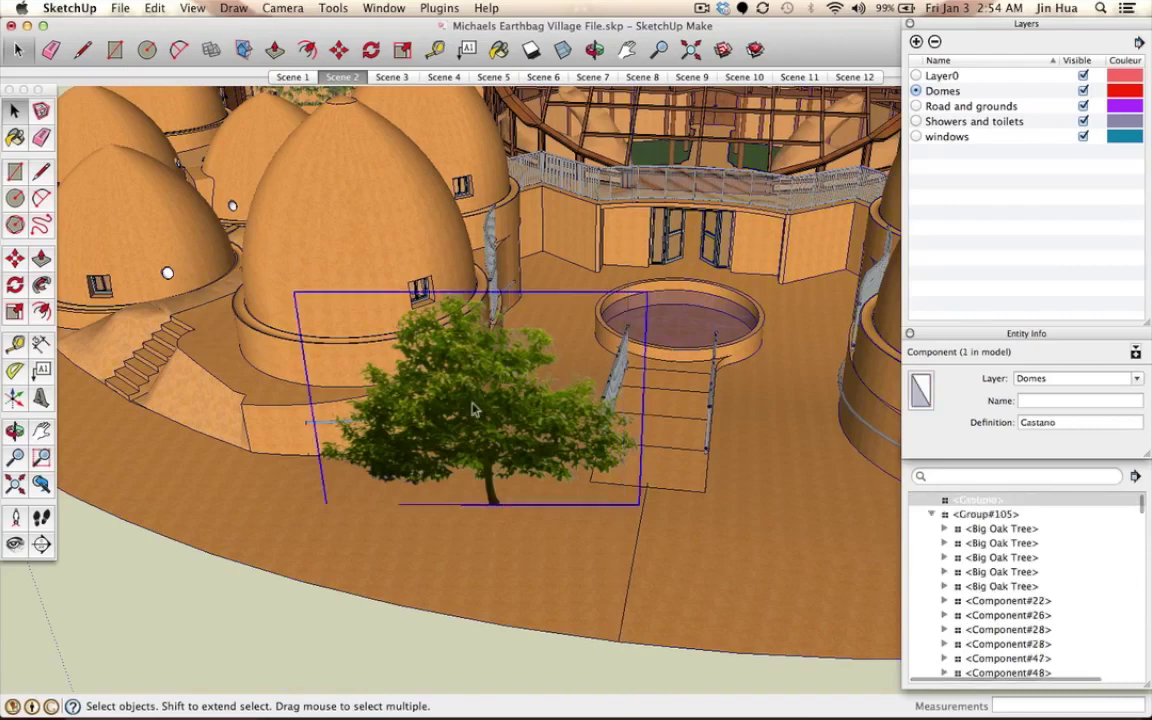
{"action": "left_click", "coordinate": [486, 8]}
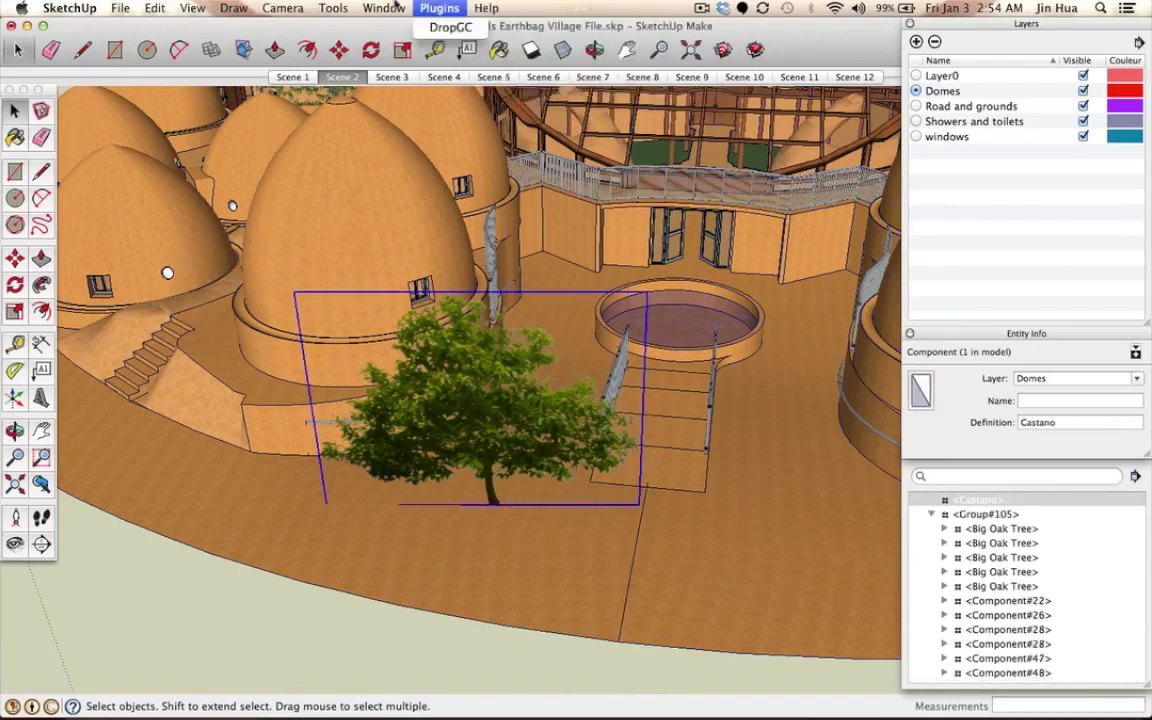
{"action": "mouse_move", "coordinate": [367, 7]}
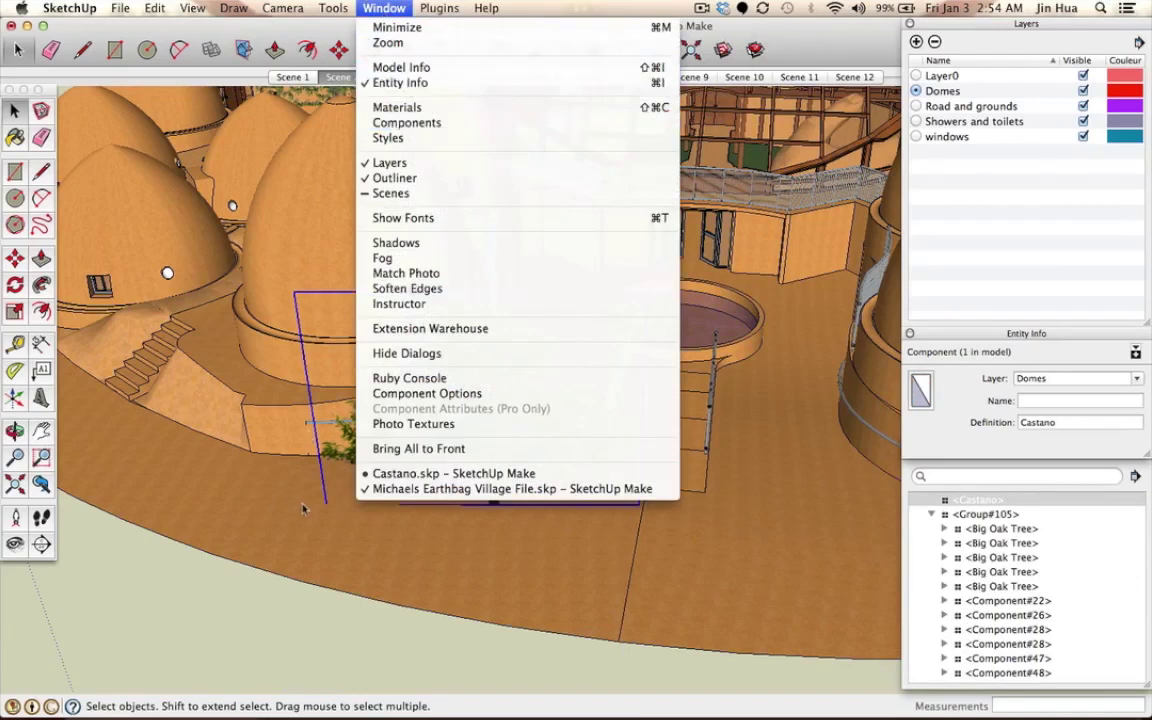
{"action": "left_click", "coordinate": [334, 448]}
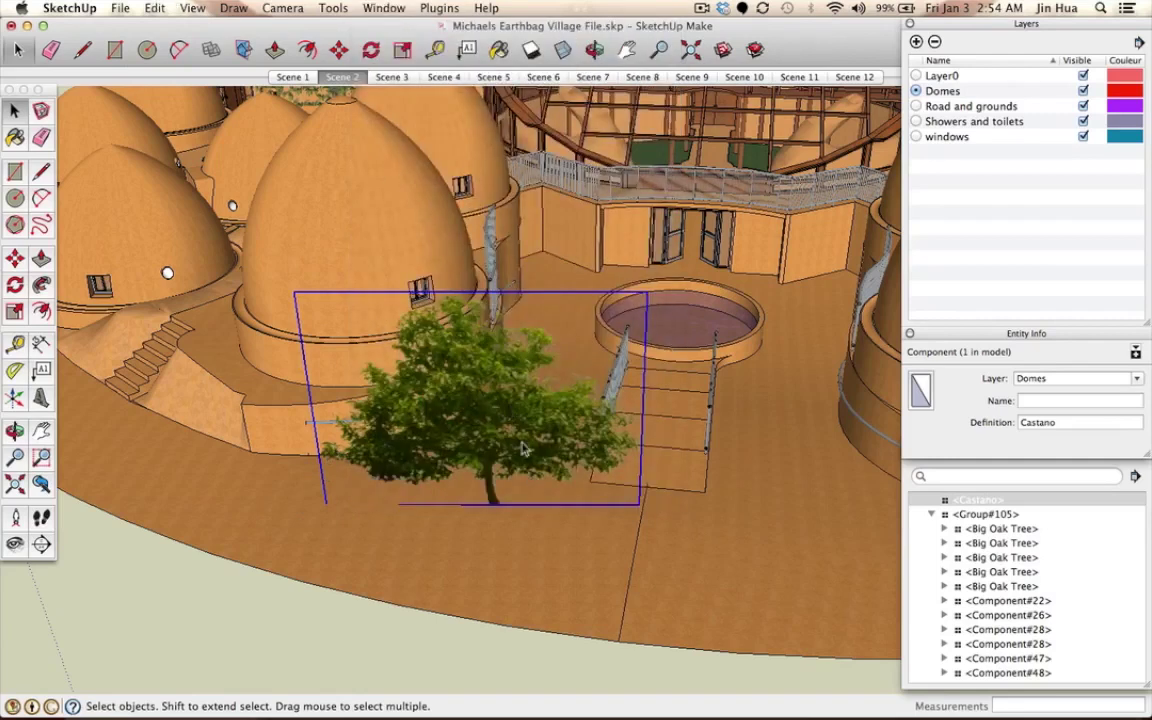
Step: Copy the Castano tree and paste the duplicate on the ground beside the original
{"action": "left_click", "coordinate": [506, 527]}
{"action": "left_click", "coordinate": [492, 405]}
{"action": "key", "text": "super+c"}
{"action": "key", "text": "super+v"}
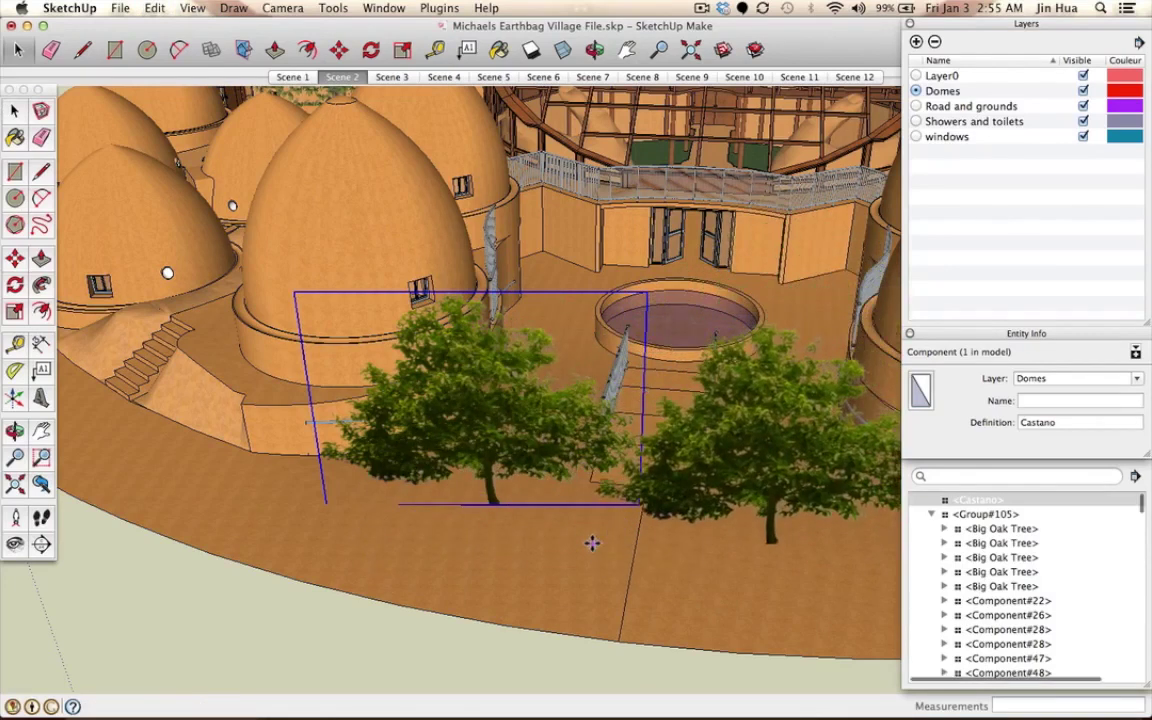
{"action": "left_click", "coordinate": [592, 543]}
Step: Delete the pasted duplicate of the Castano tree
{"action": "key", "text": "m"}
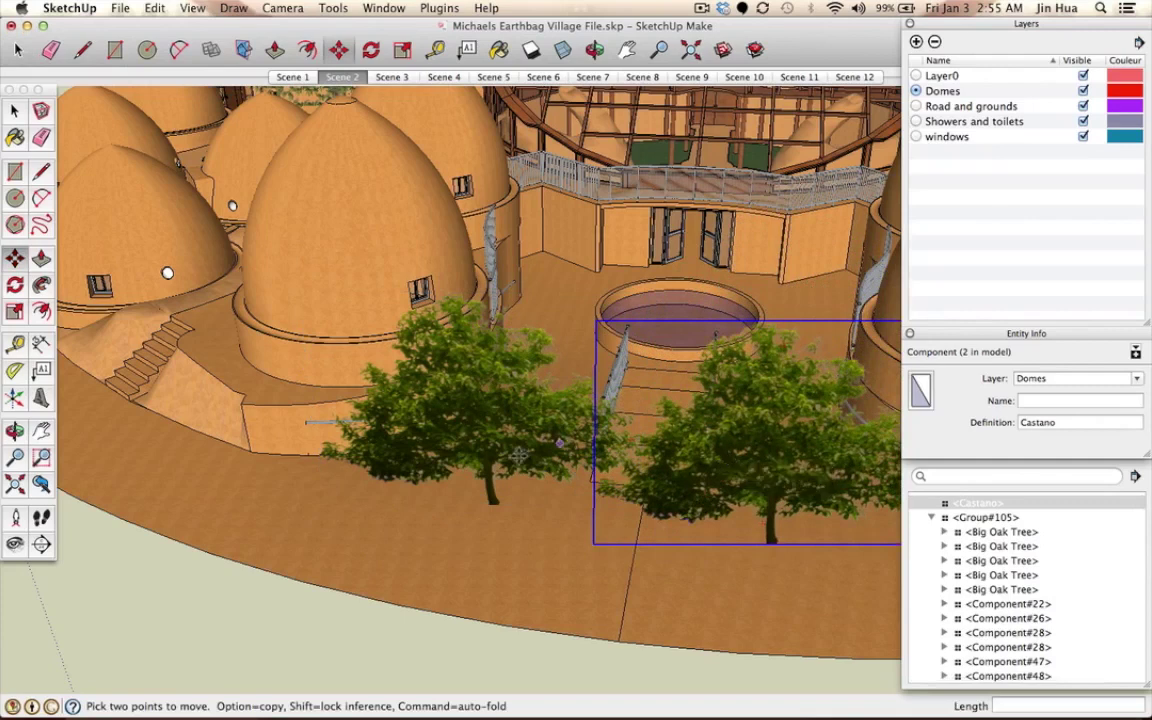
{"action": "key", "text": "space"}
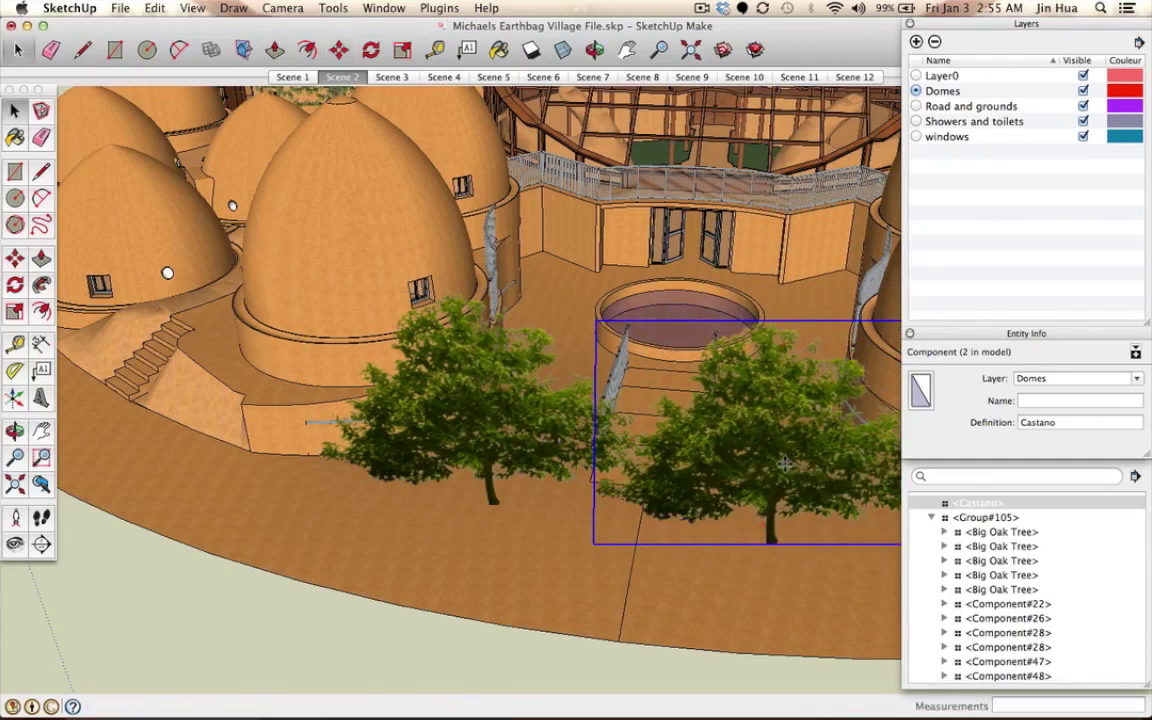
{"action": "key", "text": "Delete"}
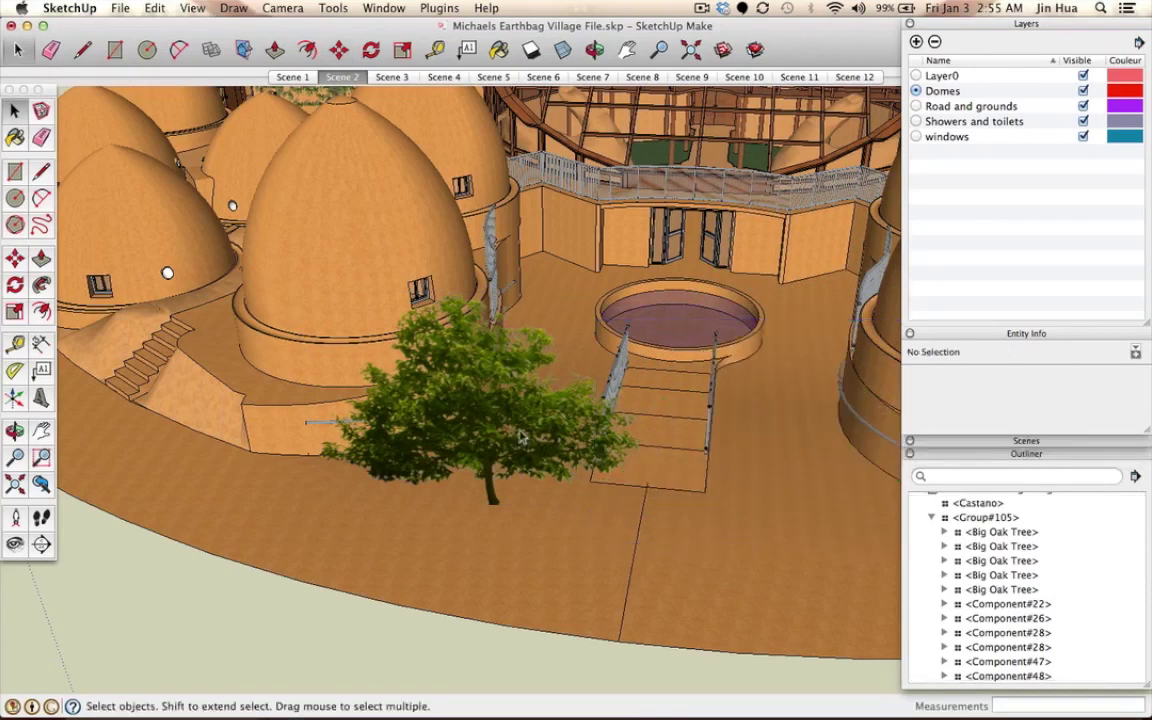
Step: Copy the Castano tree with the Move tool from its trunk base to a spot about 18' 7" away, beside the steps to the pool
{"action": "left_click", "coordinate": [520, 437]}
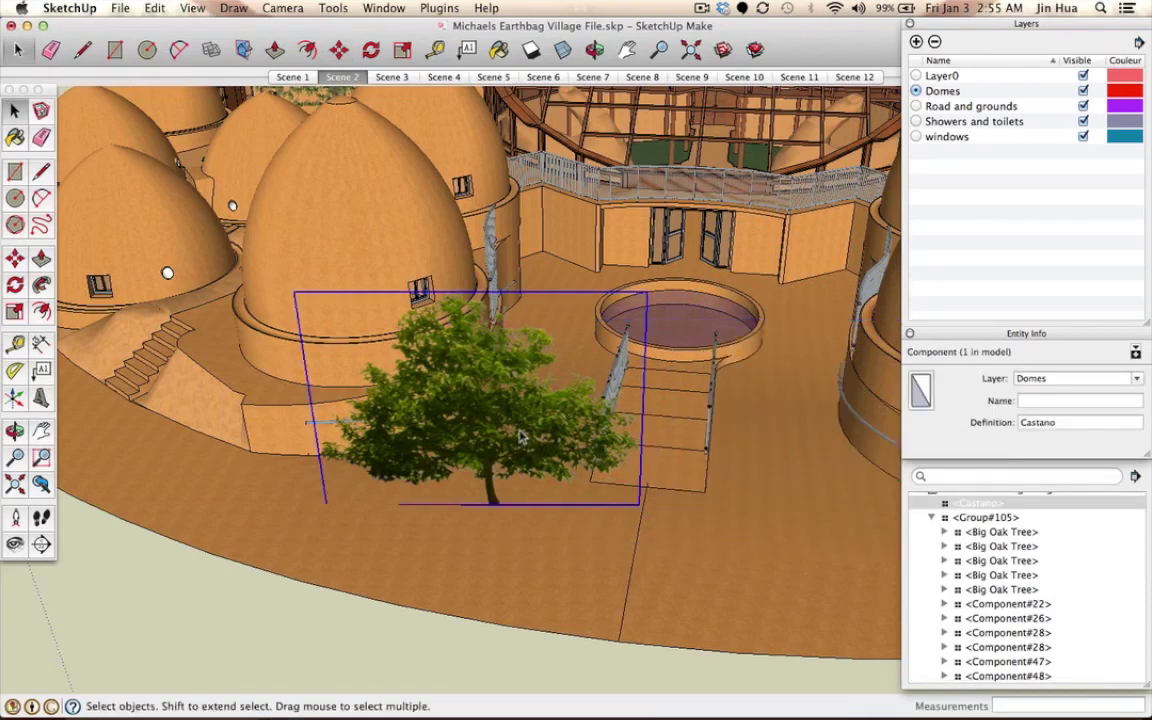
{"action": "key", "text": "m"}
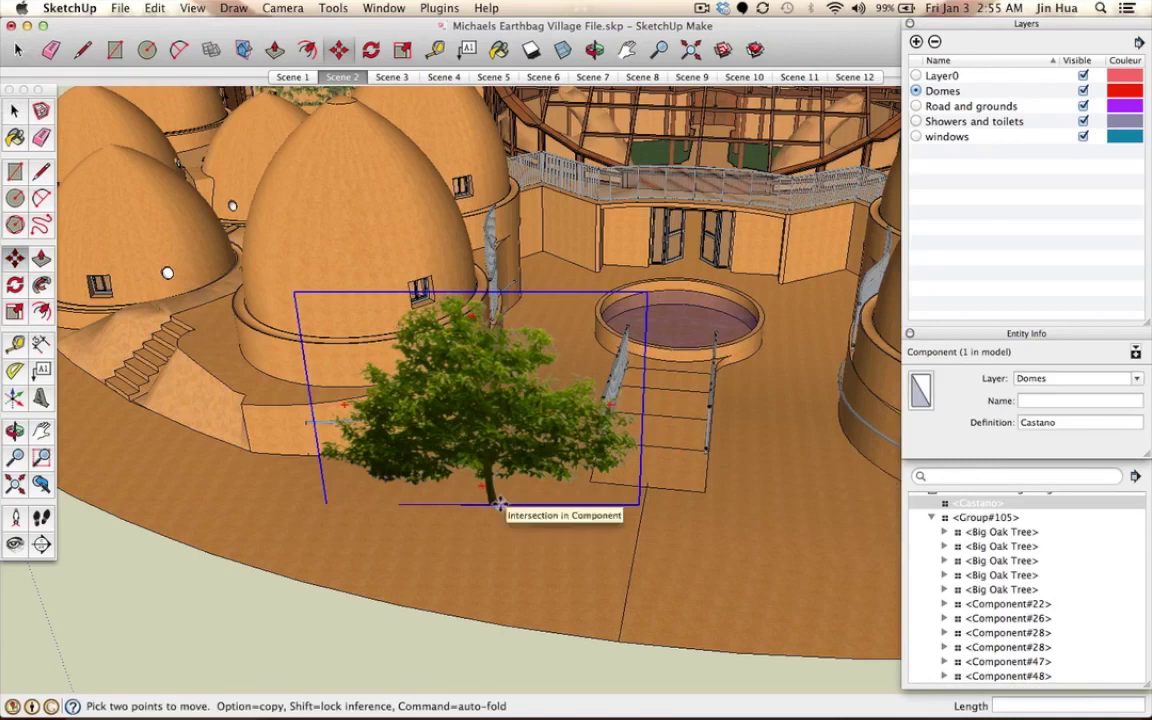
{"action": "left_click", "coordinate": [498, 505]}
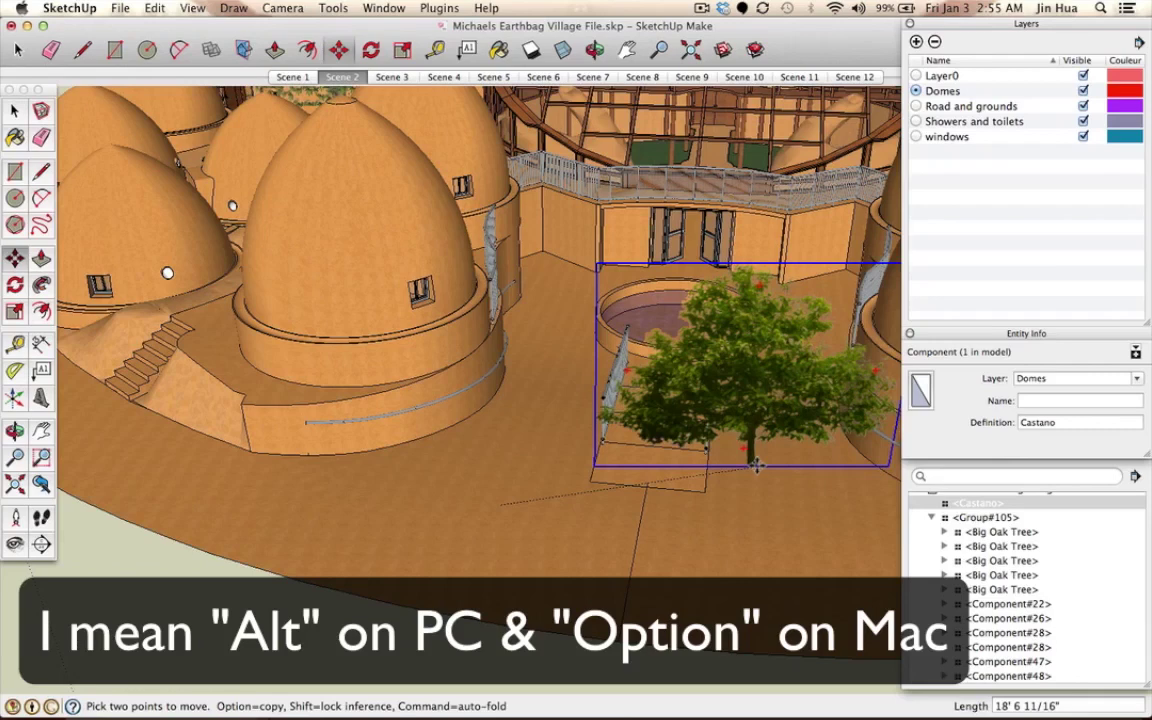
{"action": "key", "text": "alt"}
{"action": "left_click", "coordinate": [757, 465]}
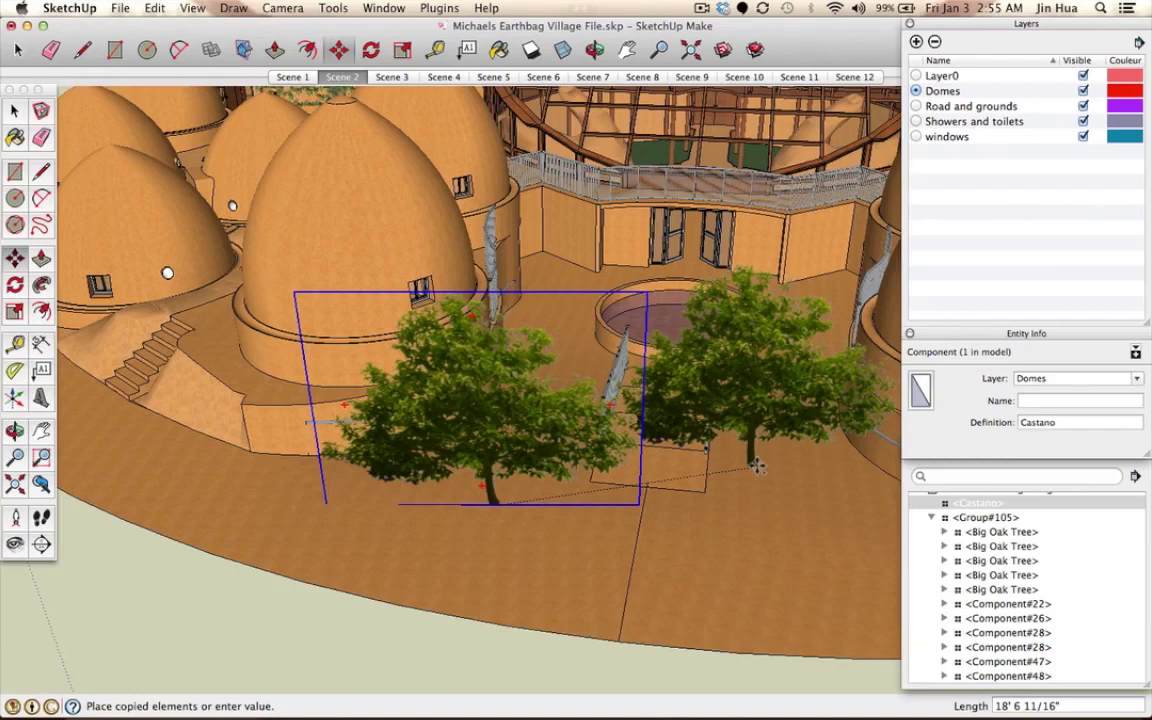
{"action": "left_click", "coordinate": [757, 465]}
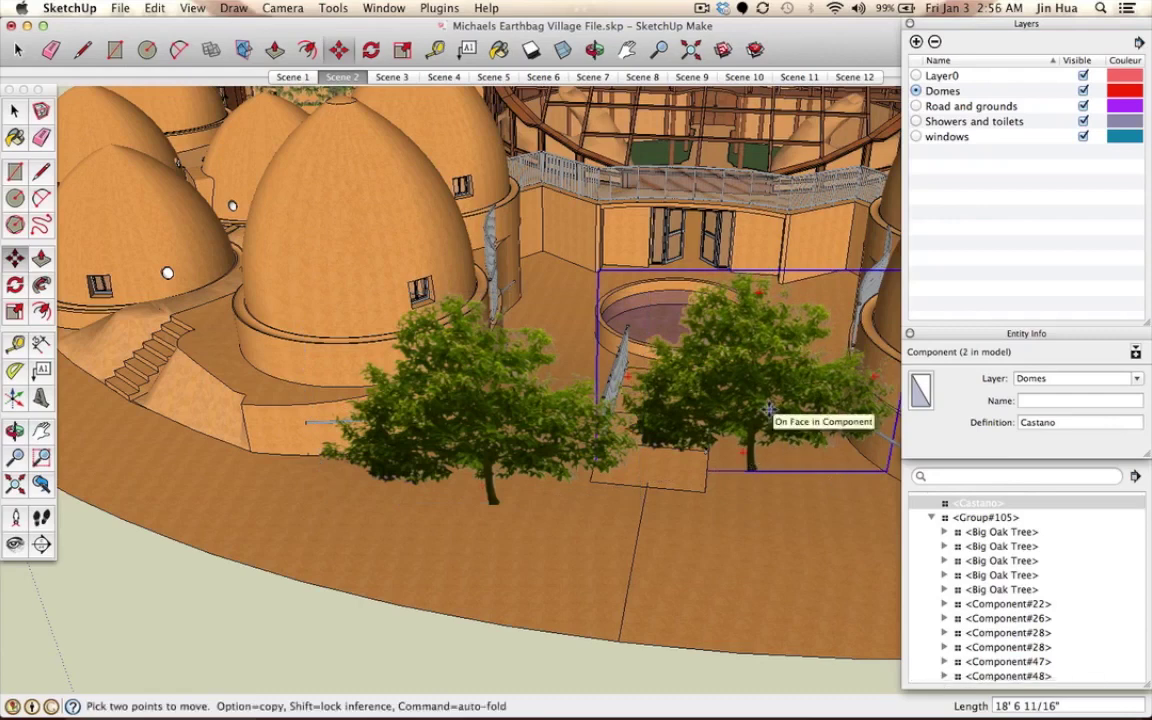
{"action": "key", "text": "o"}
{"action": "left_click_drag", "start_coordinate": [618, 428], "coordinate": [604, 492]}
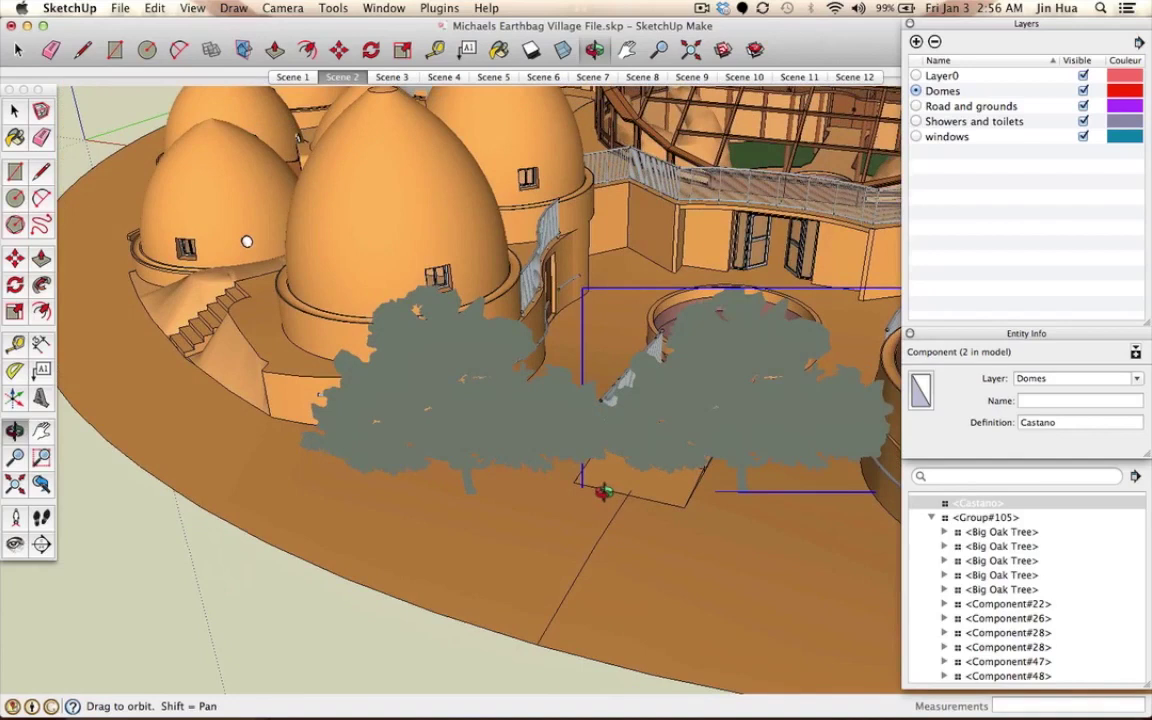
{"action": "key", "text": "space"}
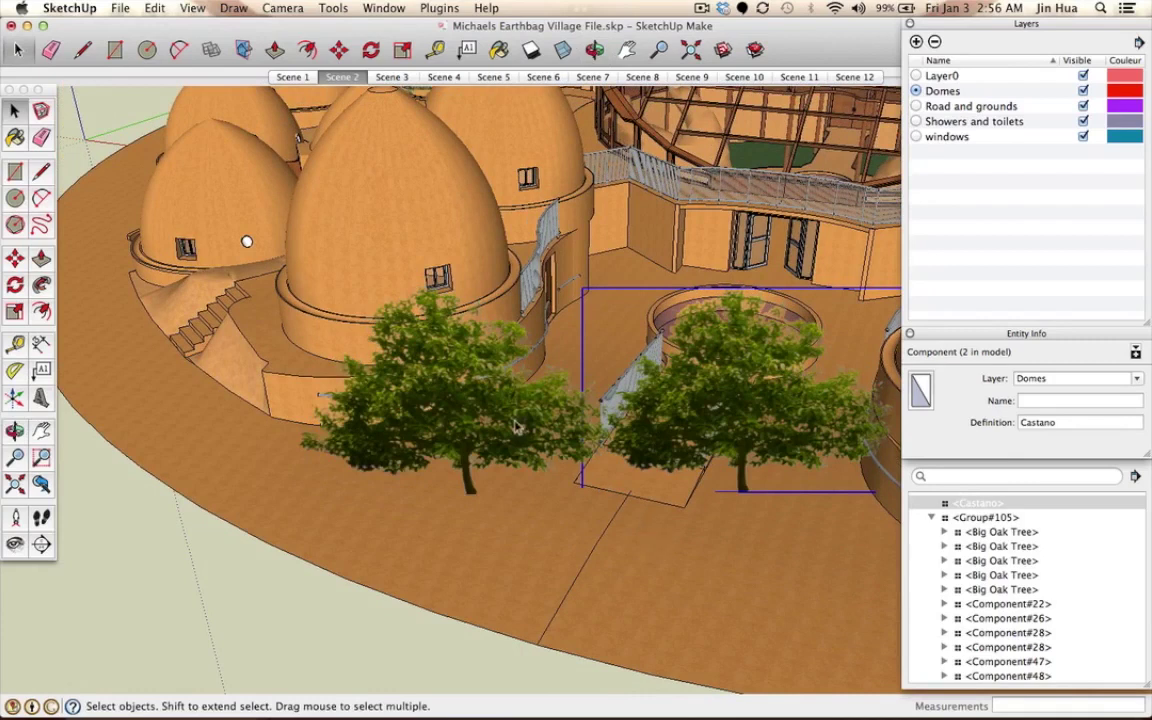
{"action": "key", "text": "o"}
{"action": "left_click_drag", "start_coordinate": [516, 427], "coordinate": [490, 527]}
{"action": "key", "text": "space"}
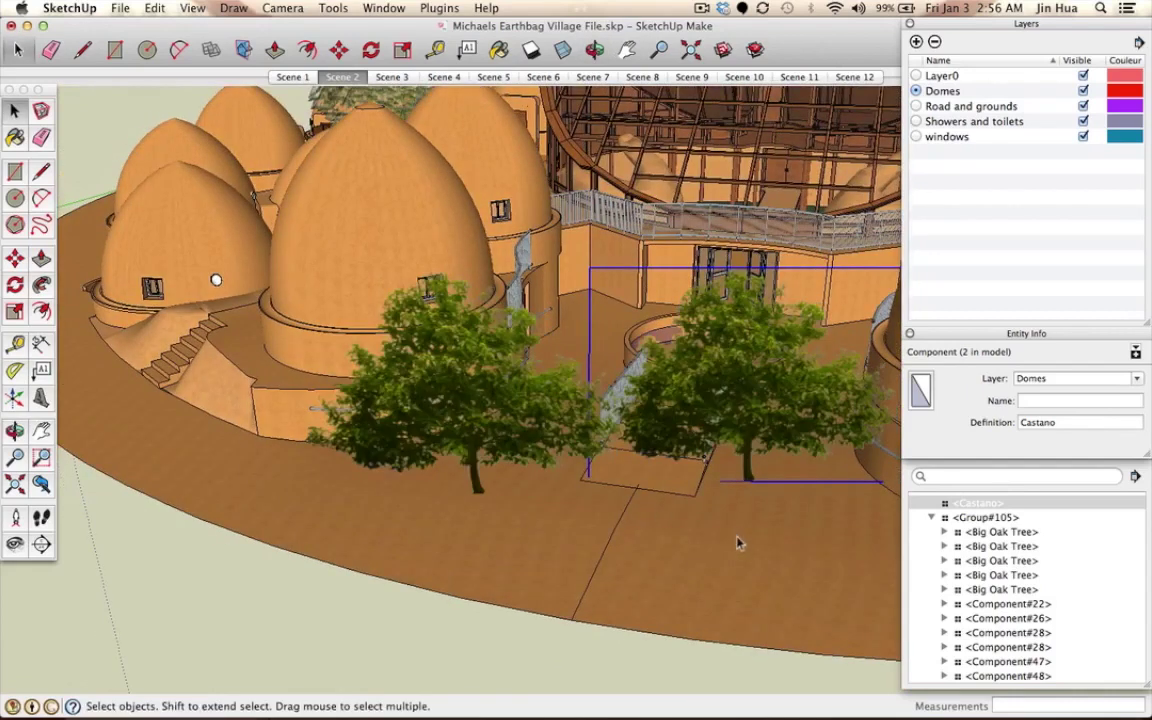
Step: Attach a leader text reading "Chestnut Tree" to the crown of the original Castano tree, placed just above and beside it
{"action": "left_click", "coordinate": [487, 383]}
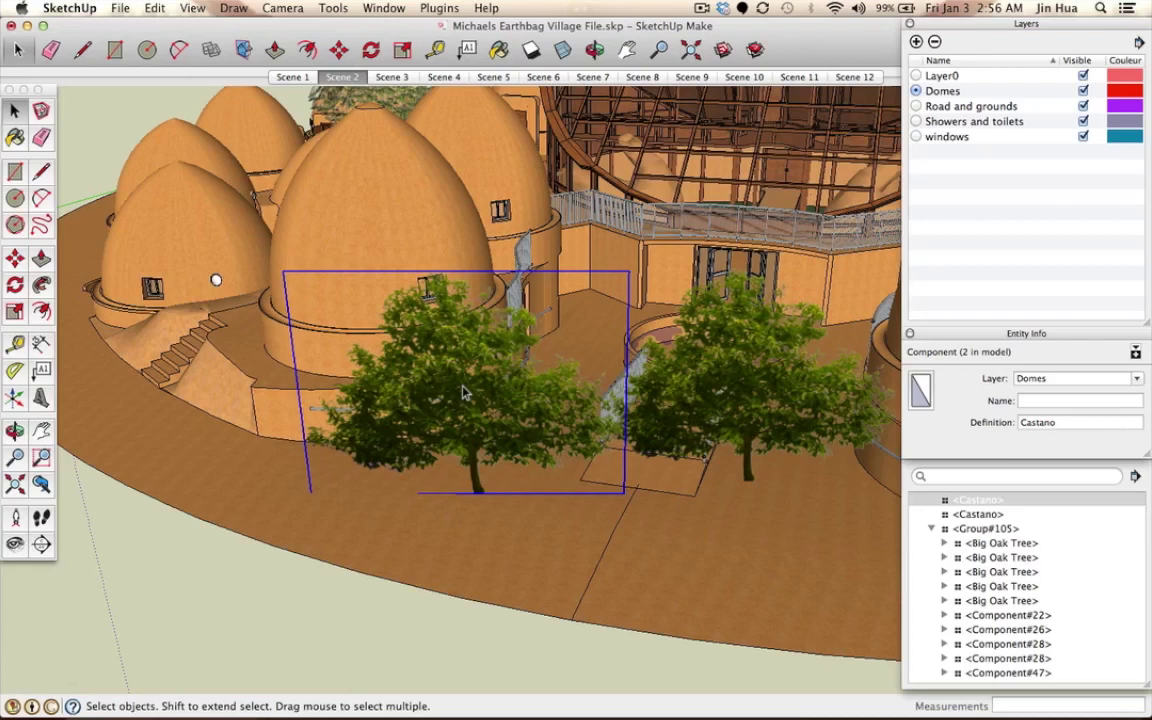
{"action": "left_click", "coordinate": [318, 8]}
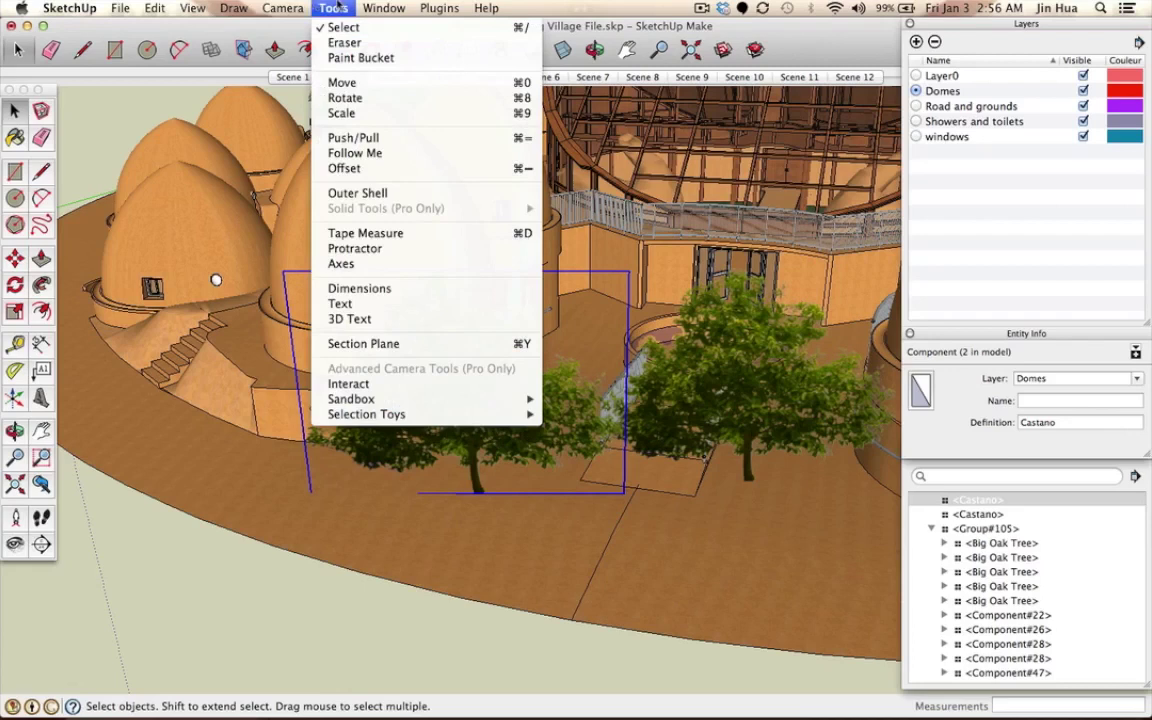
{"action": "left_click", "coordinate": [366, 305]}
{"action": "key", "text": "Escape"}
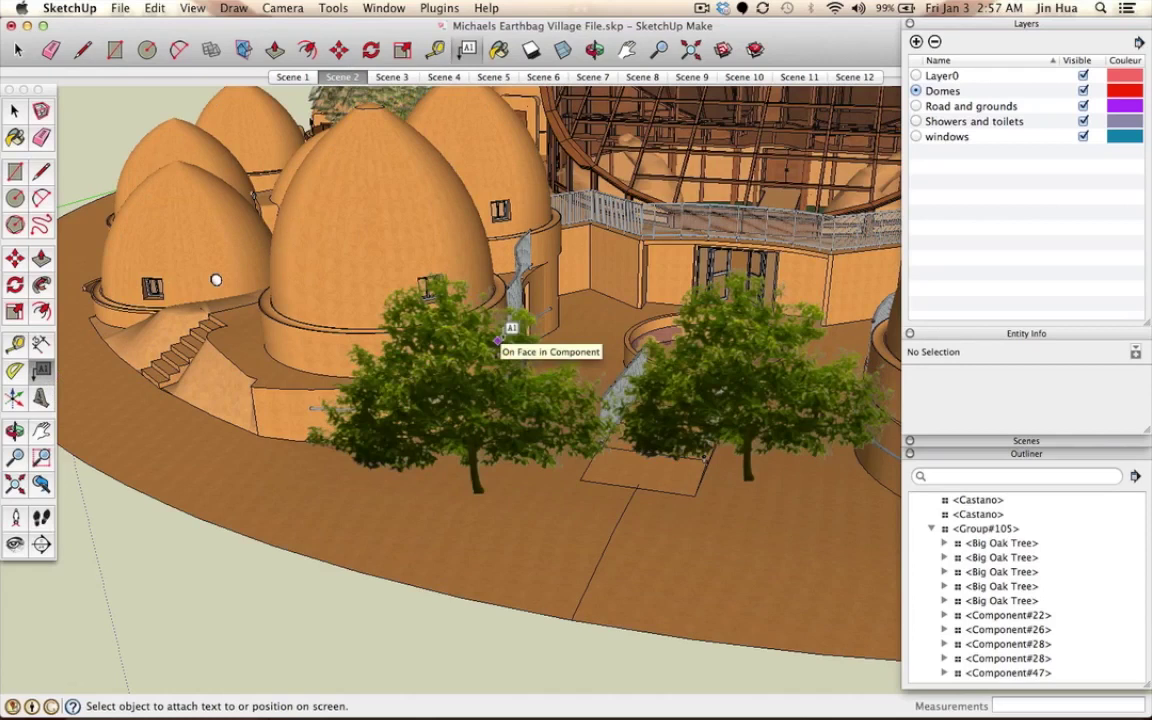
{"action": "left_click", "coordinate": [497, 340]}
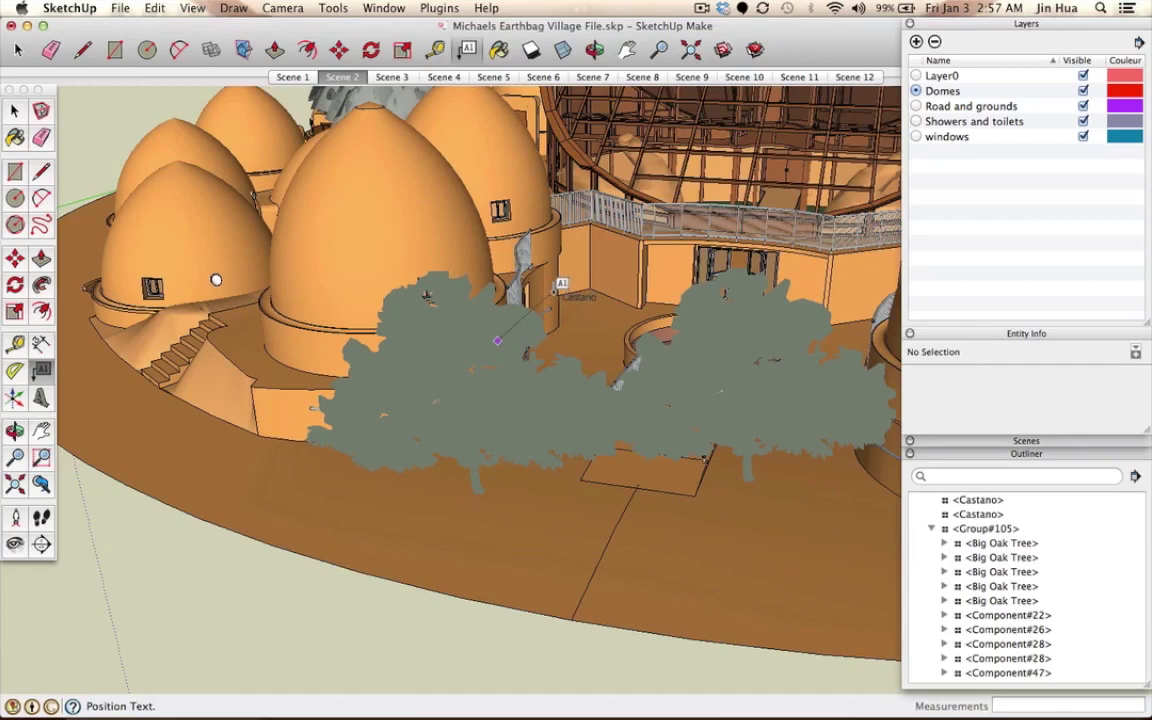
{"action": "left_click", "coordinate": [557, 288]}
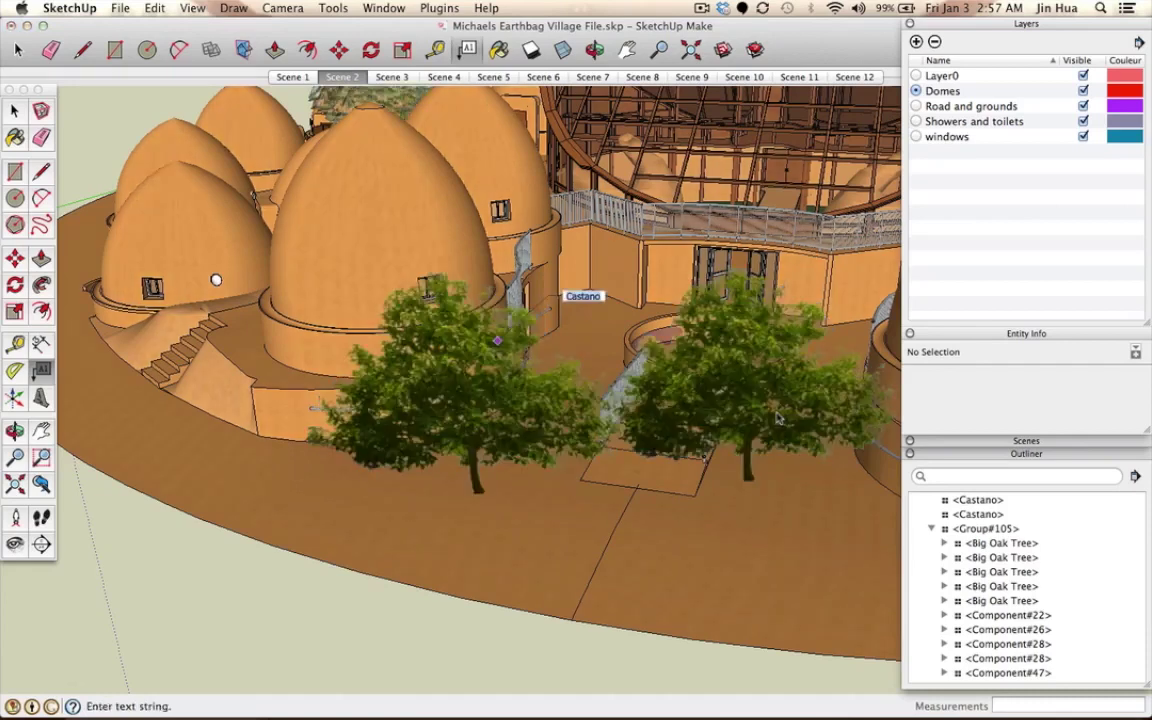
{"action": "type", "text": "Chestnut Tree"}
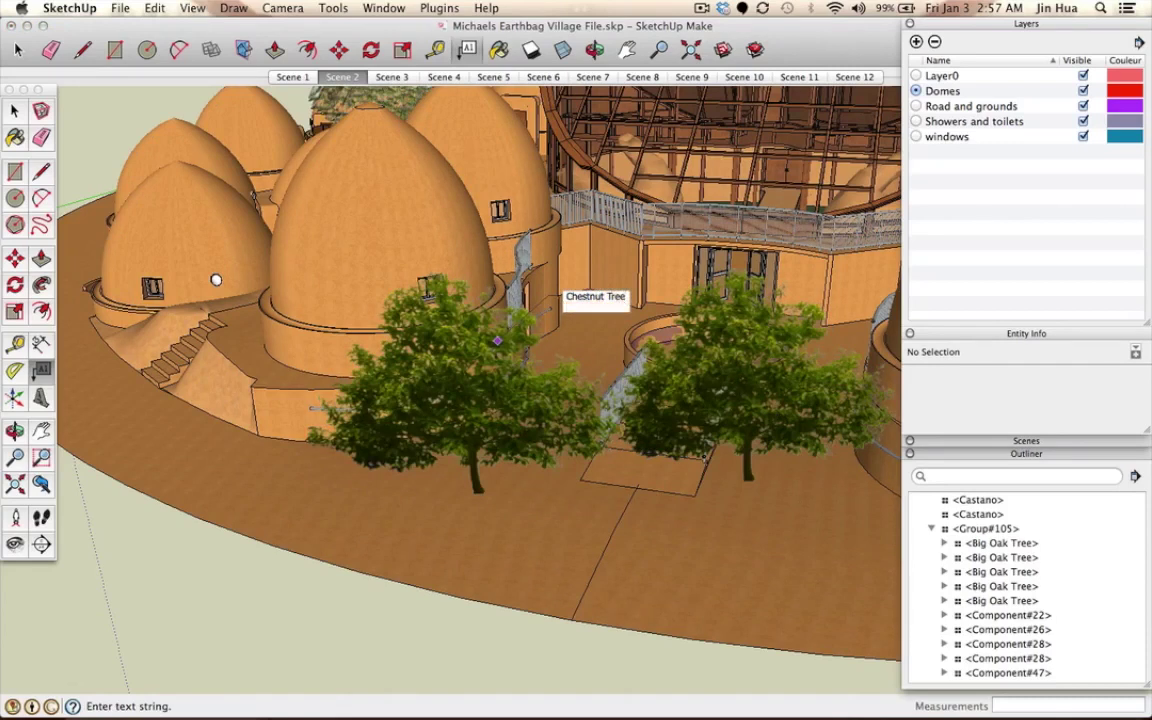
{"action": "key", "text": "BackSpace"}
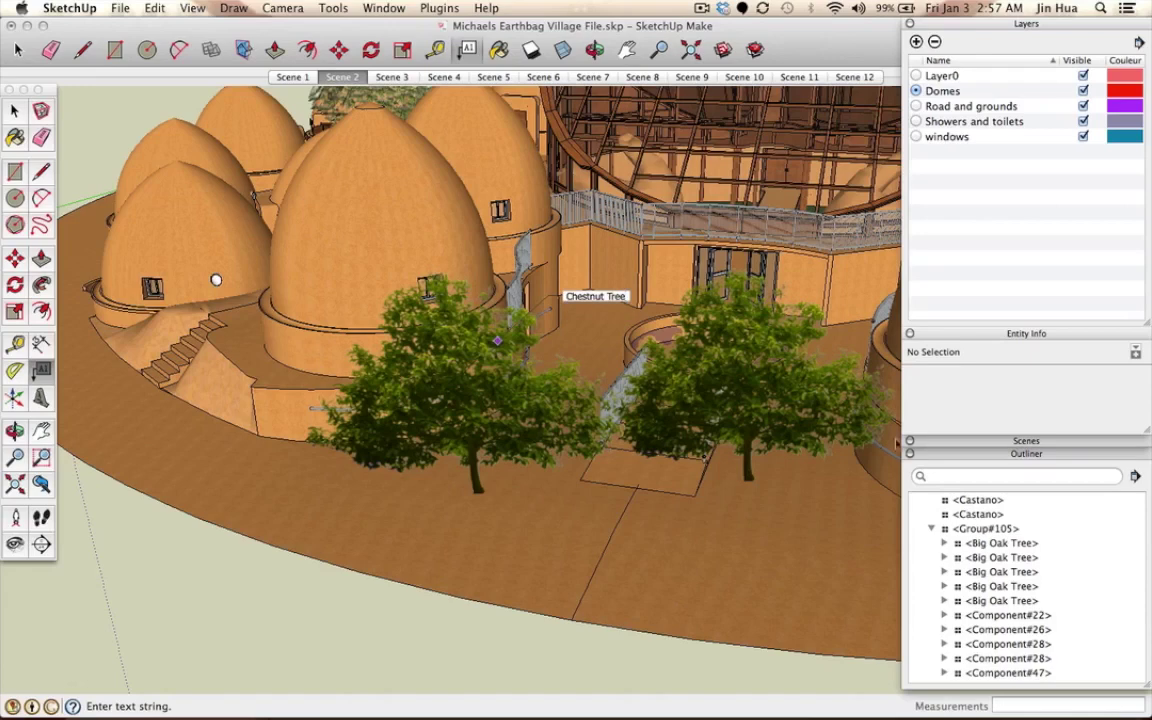
{"action": "key", "text": "Escape"}
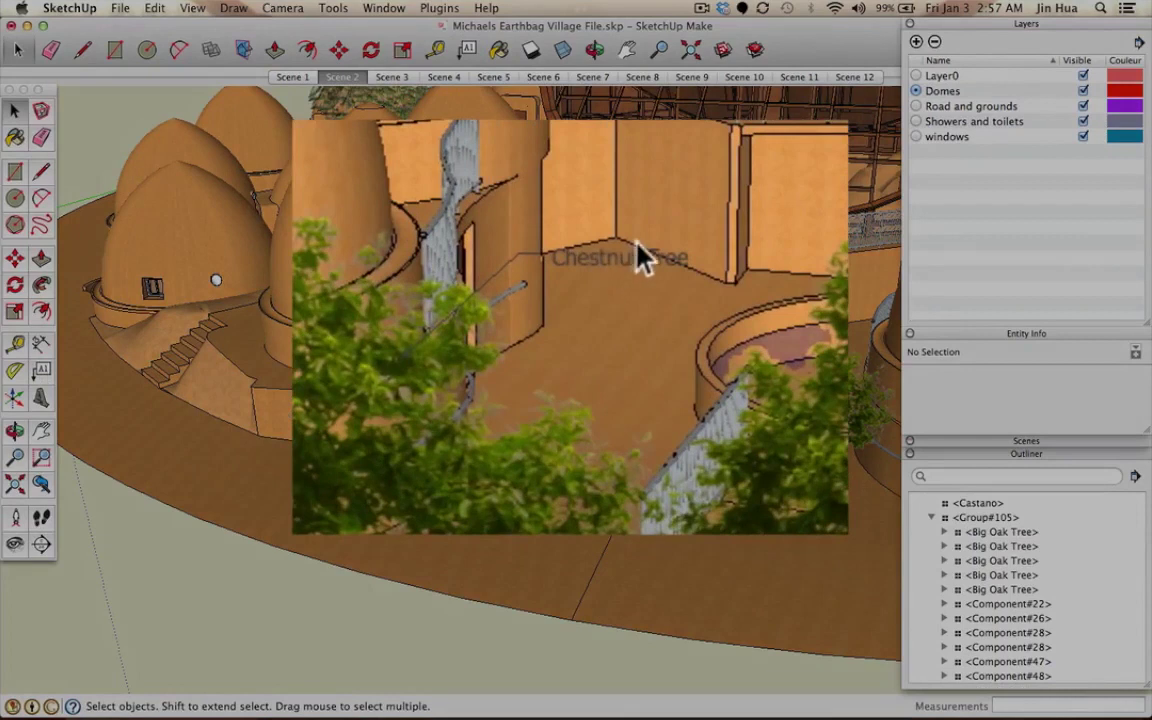
Step: Attach a leader text reading "Apple Tree" to the crown of the copied Castano tree, placed just above and beside it
{"action": "left_click", "coordinate": [638, 257]}
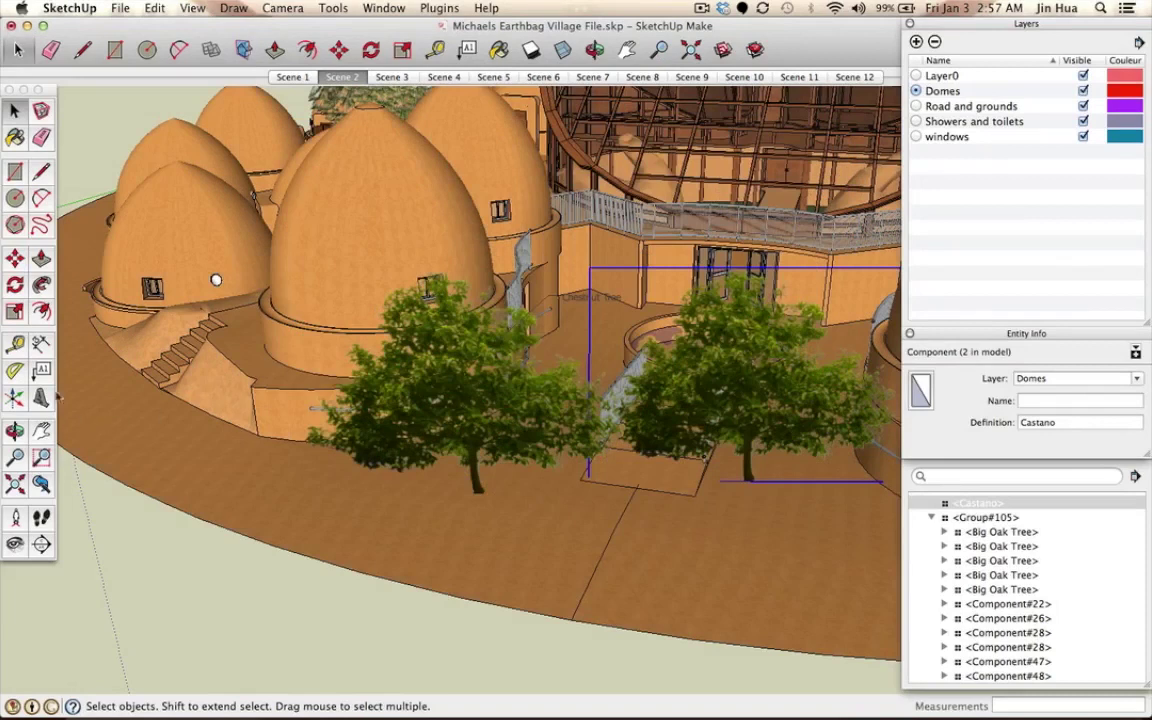
{"action": "left_click", "coordinate": [41, 369]}
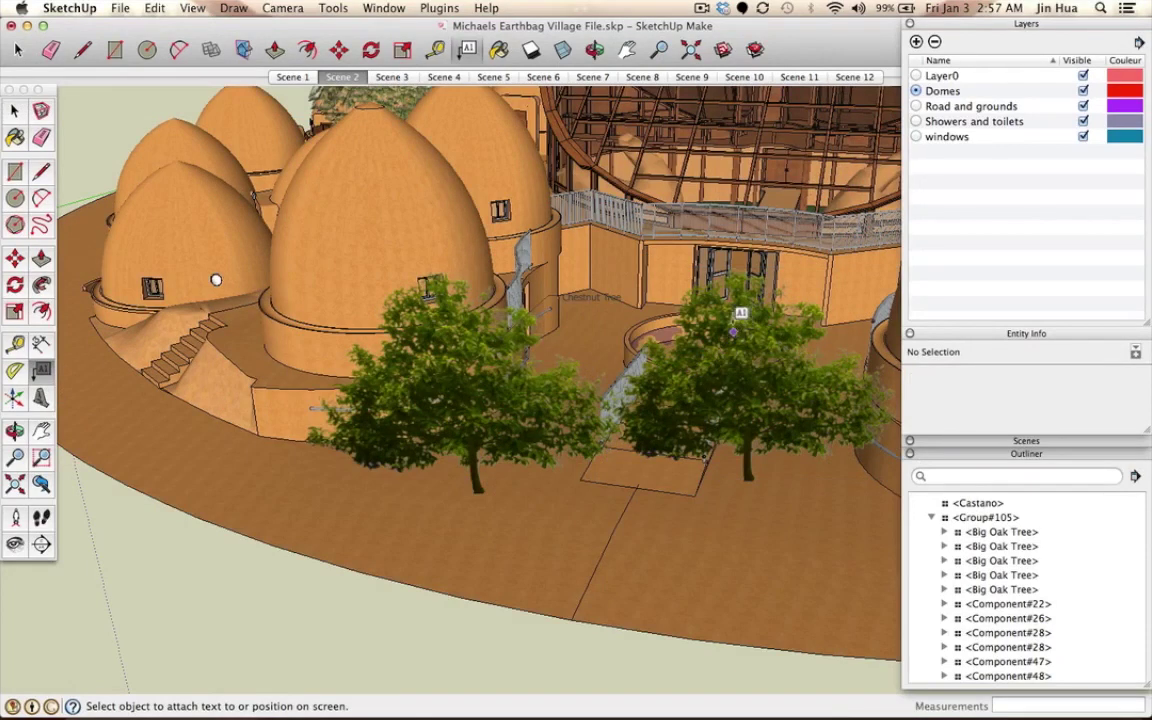
{"action": "left_click", "coordinate": [716, 318]}
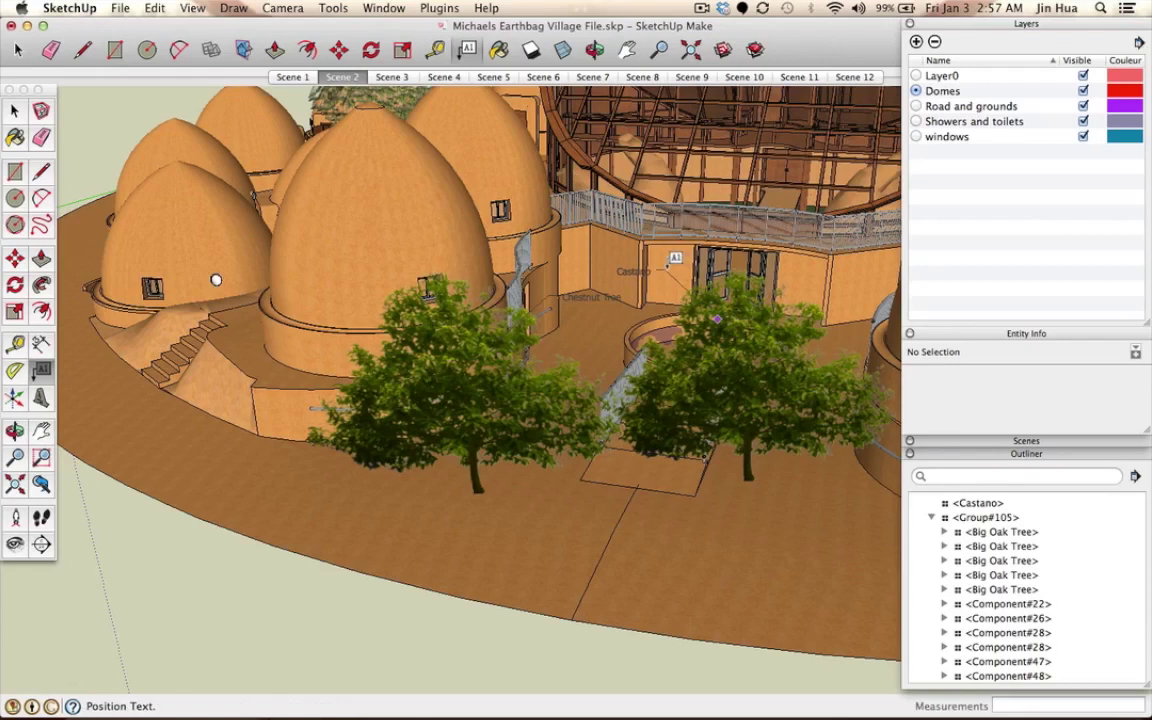
{"action": "left_click", "coordinate": [667, 275]}
{"action": "type", "text": "Apple Tree"}
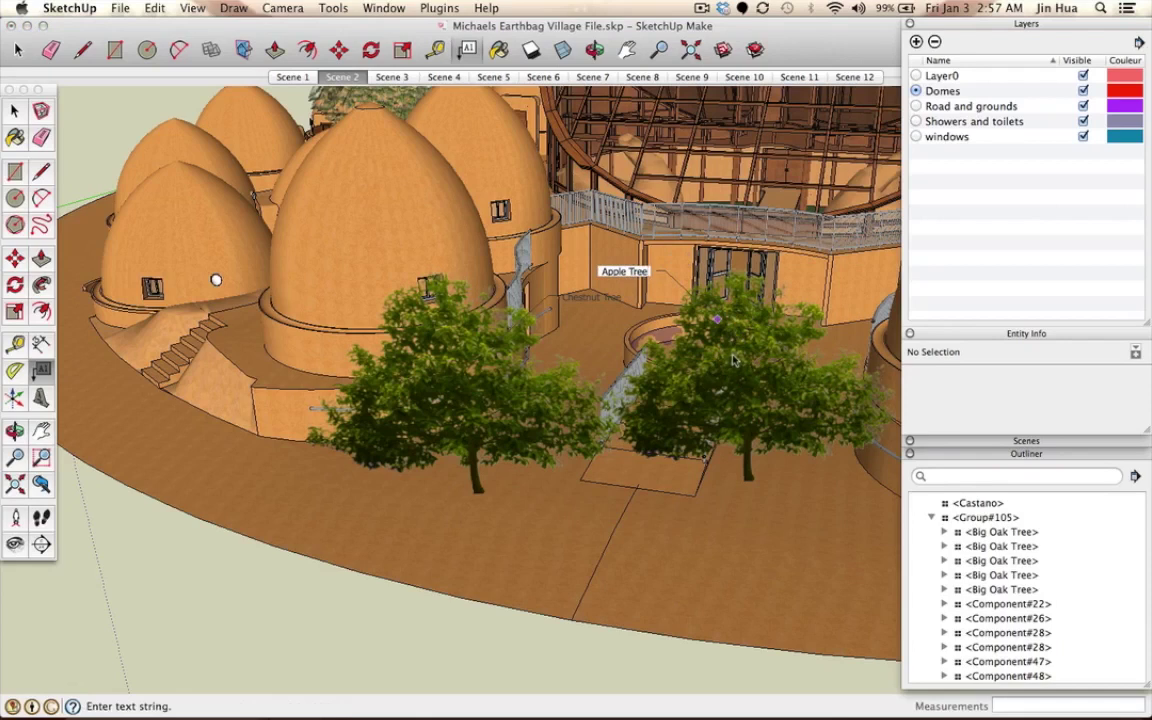
{"action": "key", "text": "Escape"}
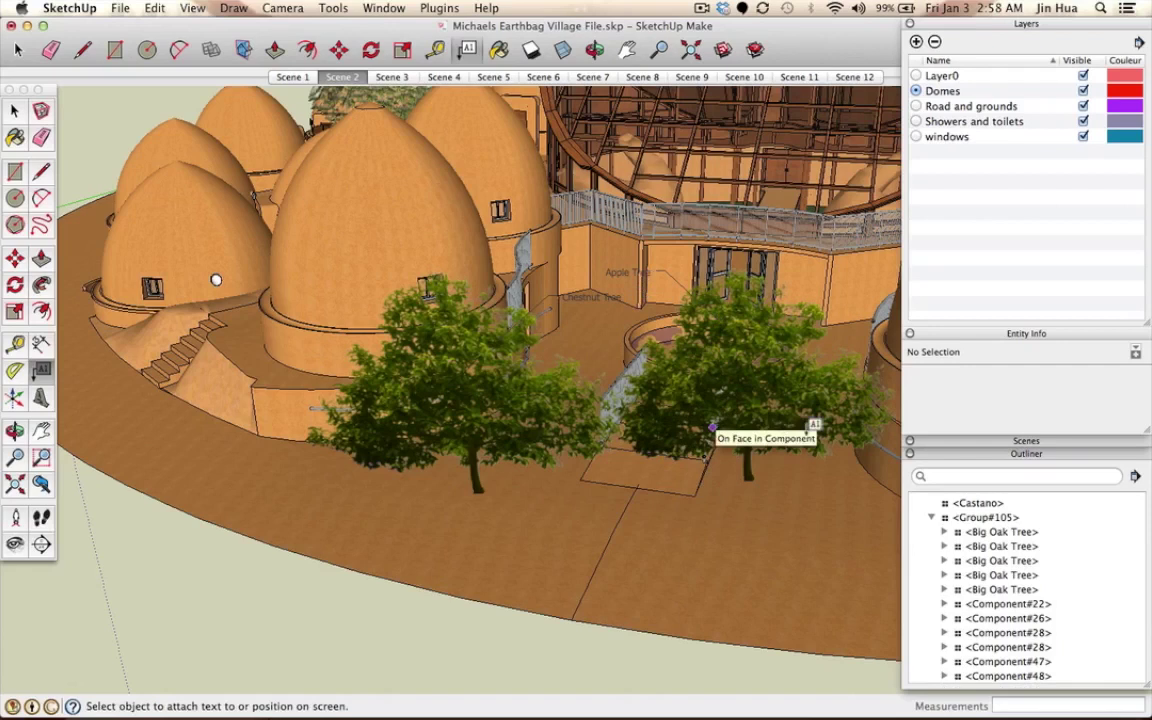
Step: Move the copied Castano tree from its trunk base about 11 9/16" toward the steps to the pool
{"action": "key", "text": "space"}
{"action": "left_click", "coordinate": [729, 405]}
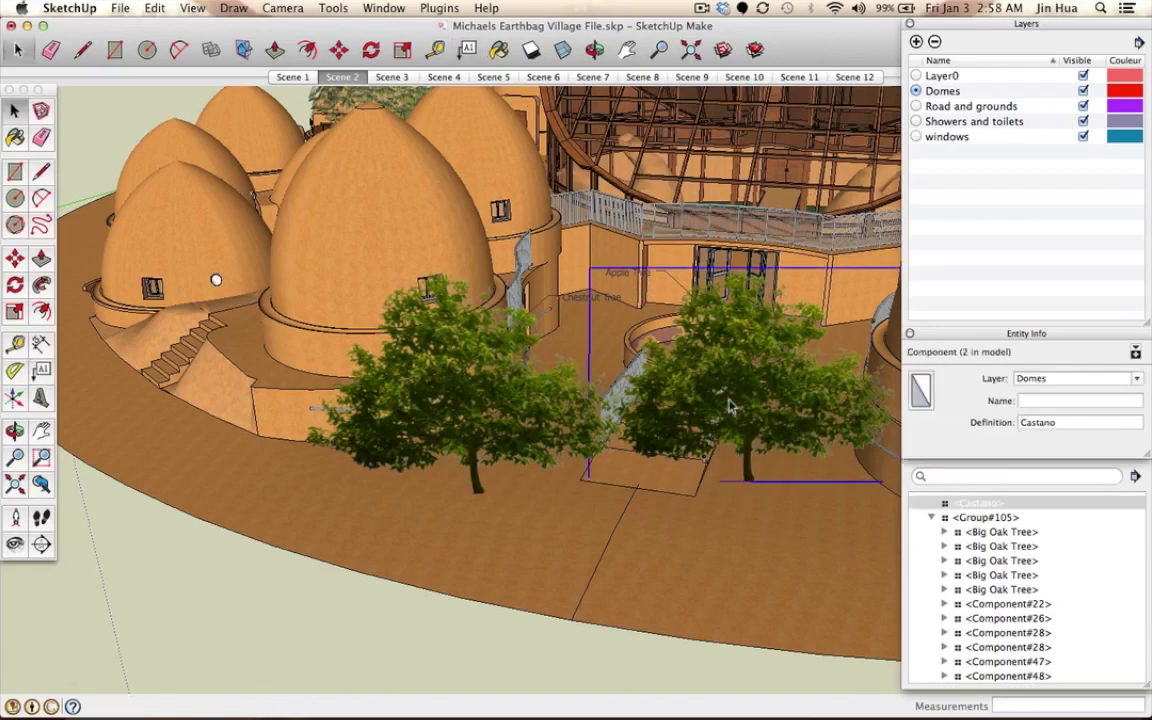
{"action": "key", "text": "m"}
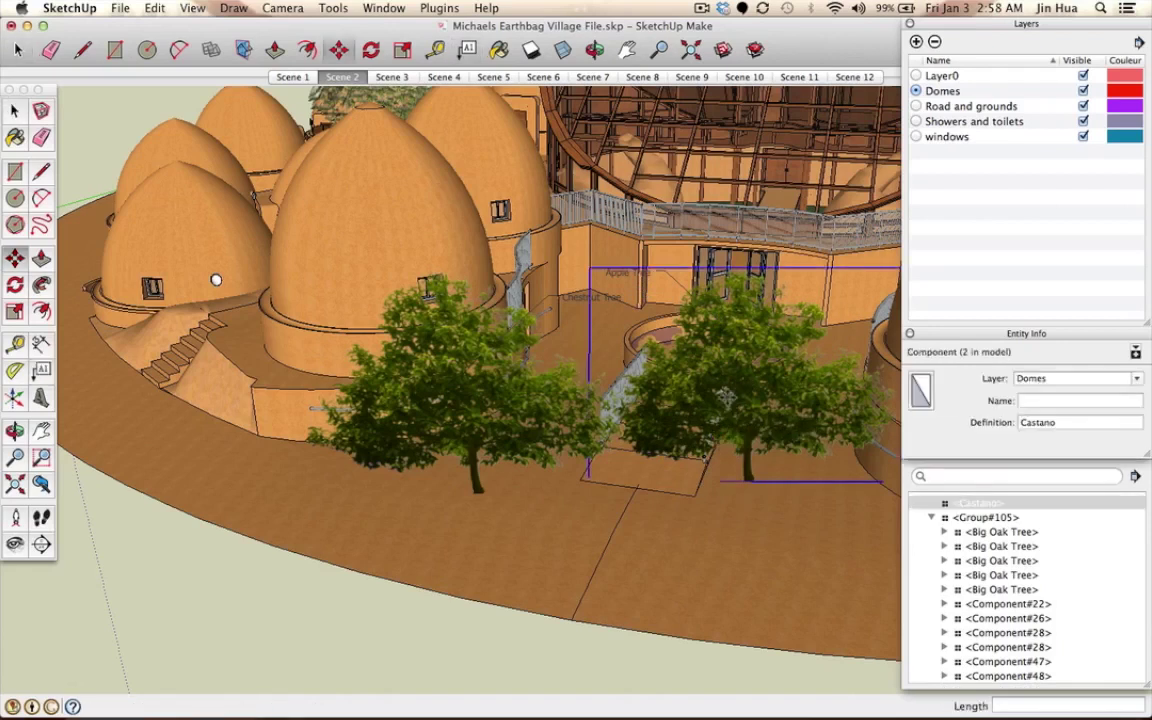
{"action": "left_click", "coordinate": [753, 482]}
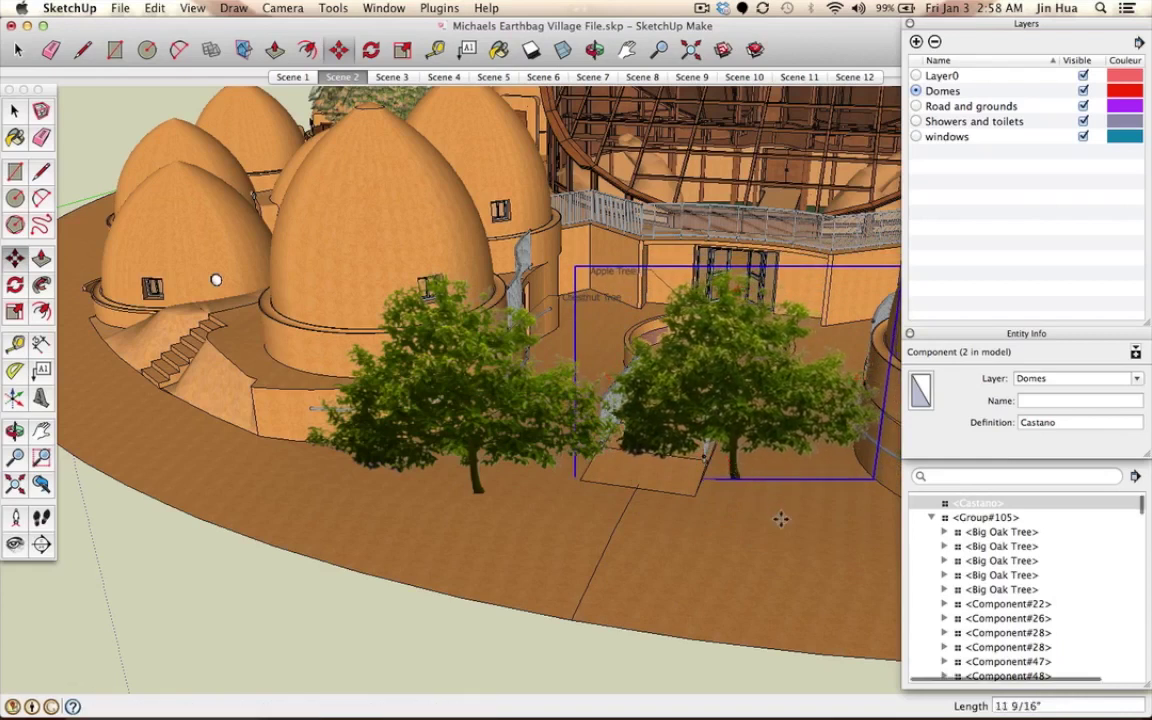
{"action": "left_click", "coordinate": [703, 467]}
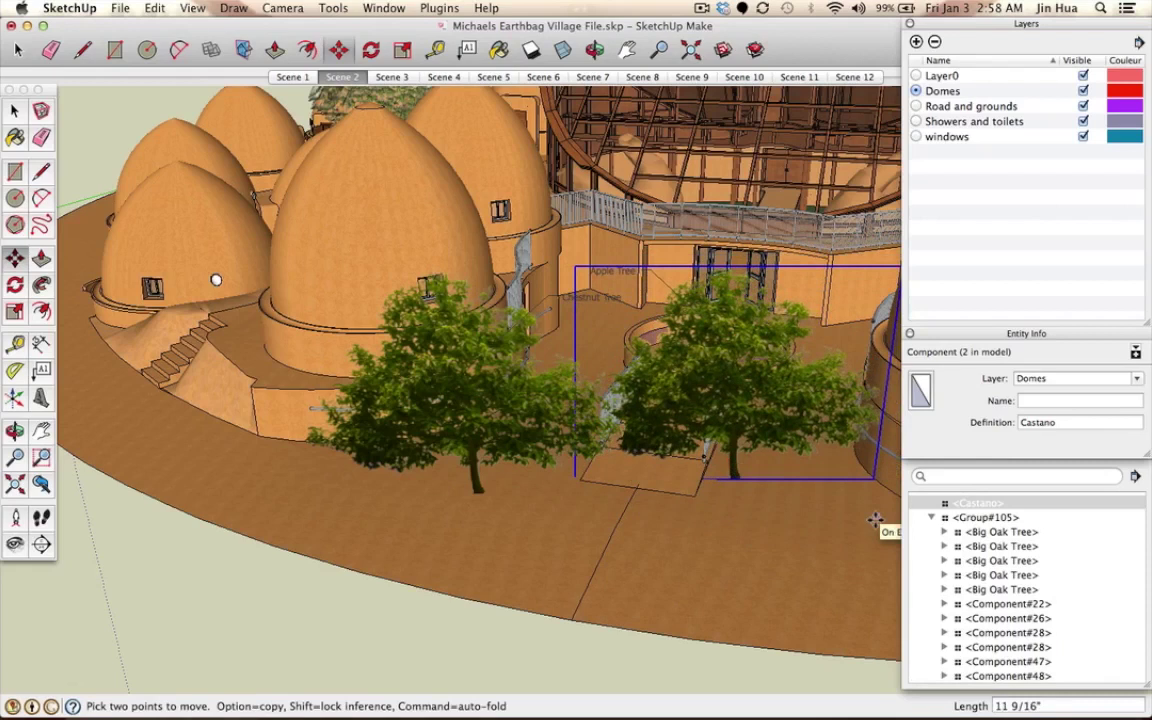
{"action": "key", "text": "space"}
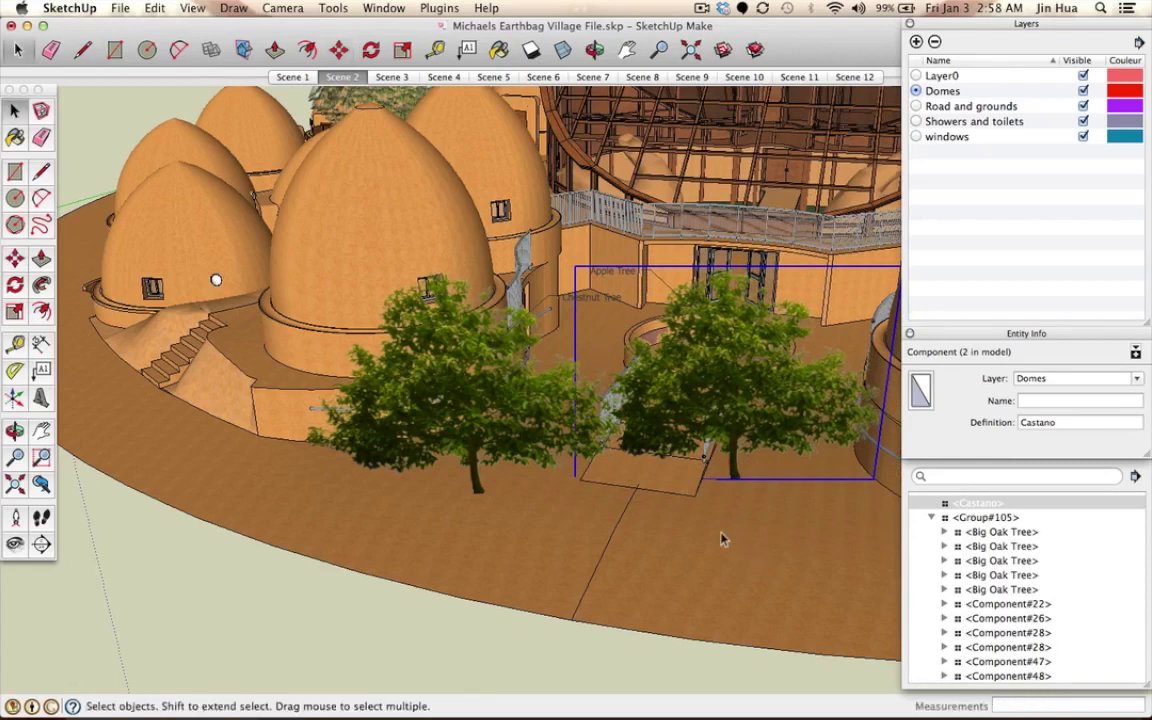
Step: Select the "Chestnut Tree" and "Apple Tree" labels together, keeping both trees out of the selection
{"action": "left_click", "coordinate": [445, 380]}
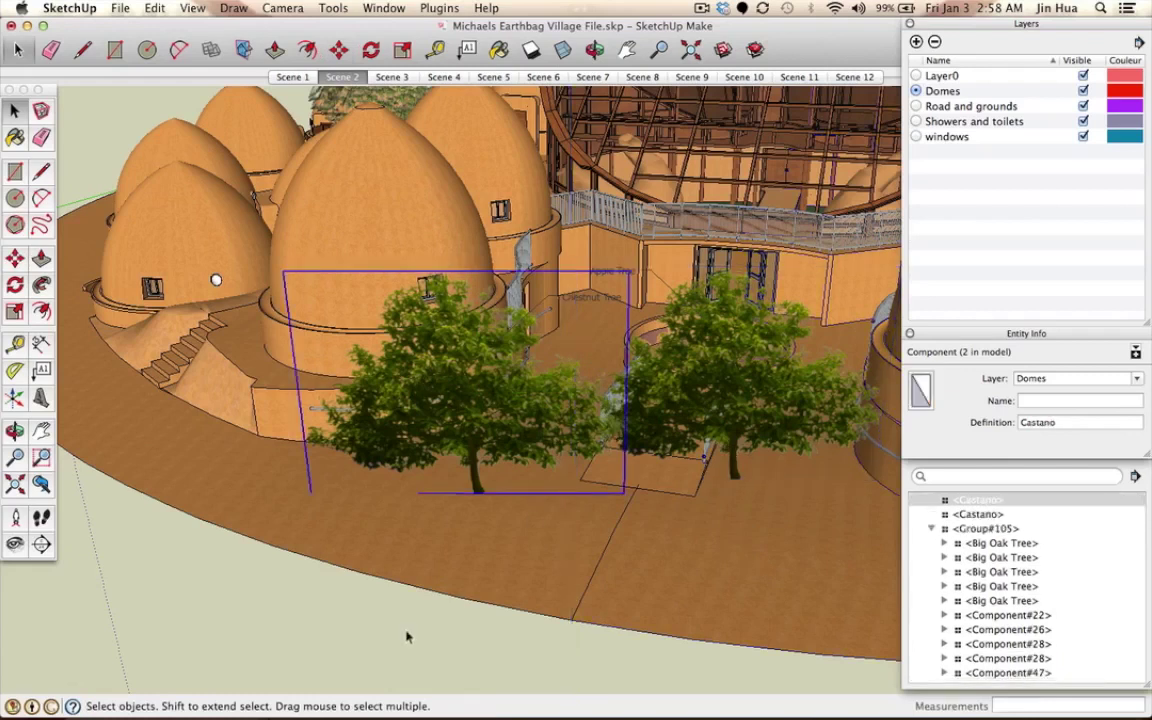
{"action": "left_click", "coordinate": [319, 635]}
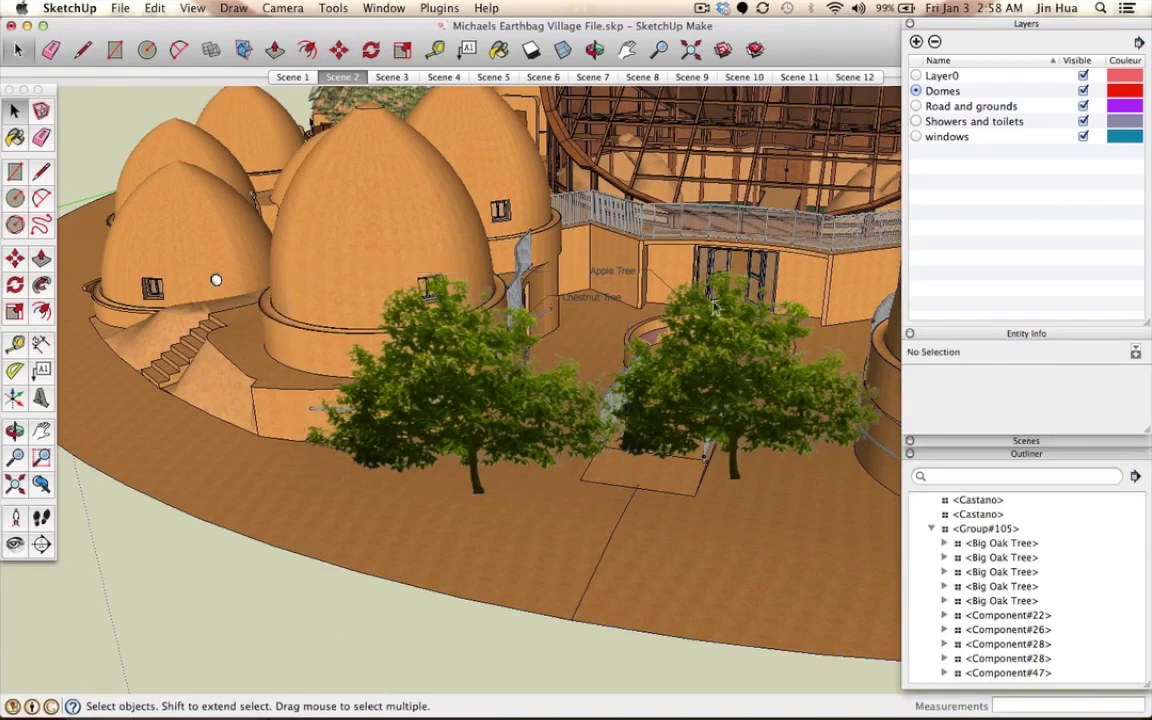
{"action": "left_click", "coordinate": [594, 307]}
{"action": "scroll", "coordinate": [594, 307], "scroll_direction": "up", "scroll_amount": 5}
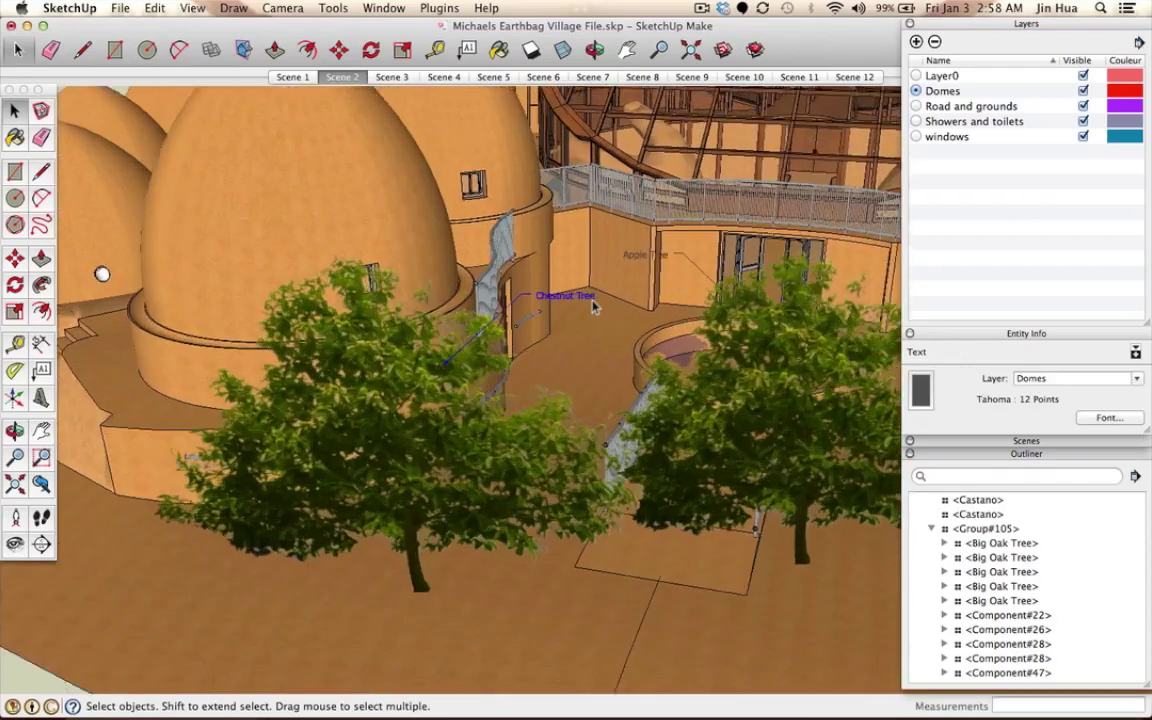
{"action": "scroll", "coordinate": [594, 307], "scroll_direction": "down", "scroll_amount": 4}
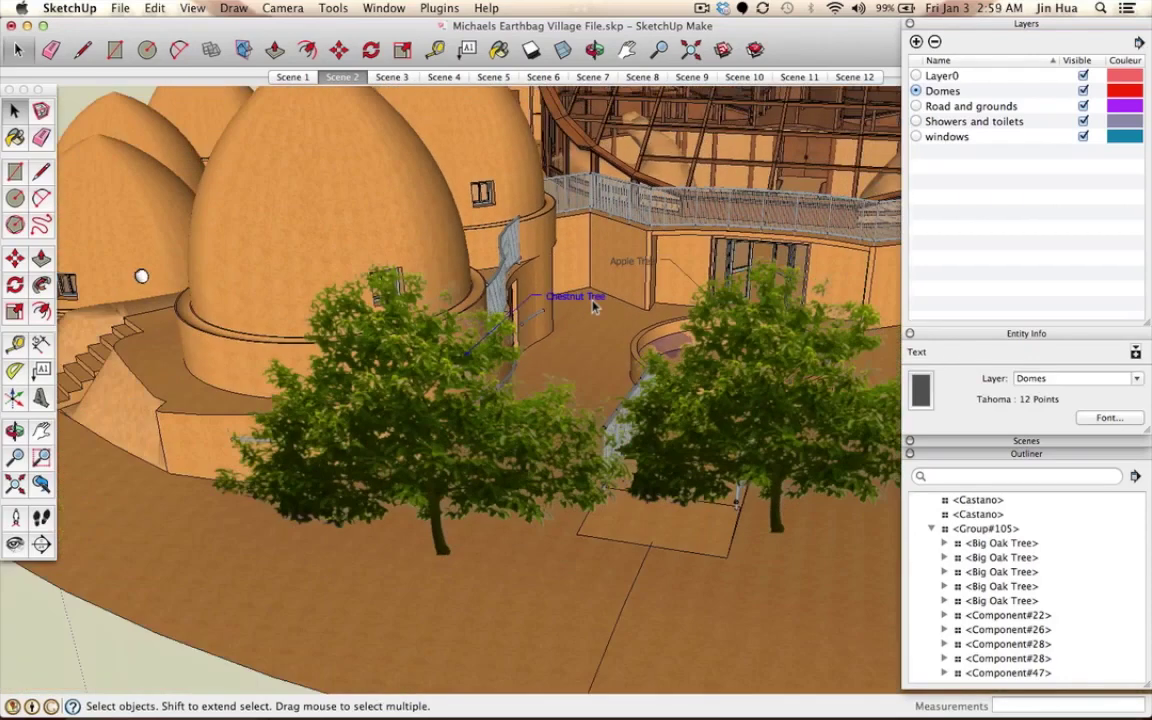
{"action": "left_click", "coordinate": [630, 264], "text": "shift"}
{"action": "left_click", "coordinate": [590, 300], "text": "shift"}
{"action": "left_click", "coordinate": [590, 300], "text": "shift"}
{"action": "left_click", "coordinate": [625, 266], "text": "shift"}
{"action": "left_click", "coordinate": [625, 266], "text": "shift"}
{"action": "left_click", "coordinate": [598, 299], "text": "shift"}
{"action": "left_click", "coordinate": [600, 302], "text": "shift"}
{"action": "left_click", "coordinate": [378, 440], "text": "shift"}
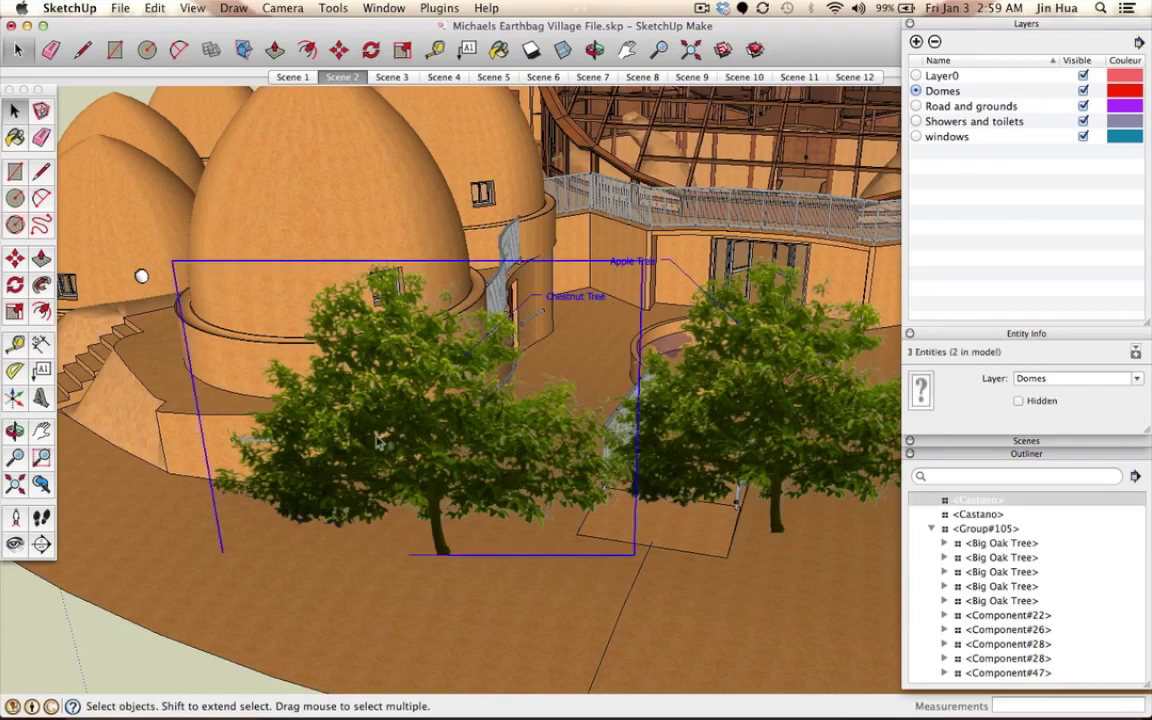
{"action": "left_click", "coordinate": [606, 452], "text": "shift"}
{"action": "left_click", "coordinate": [420, 390], "text": "shift"}
{"action": "left_click", "coordinate": [698, 435], "text": "shift"}
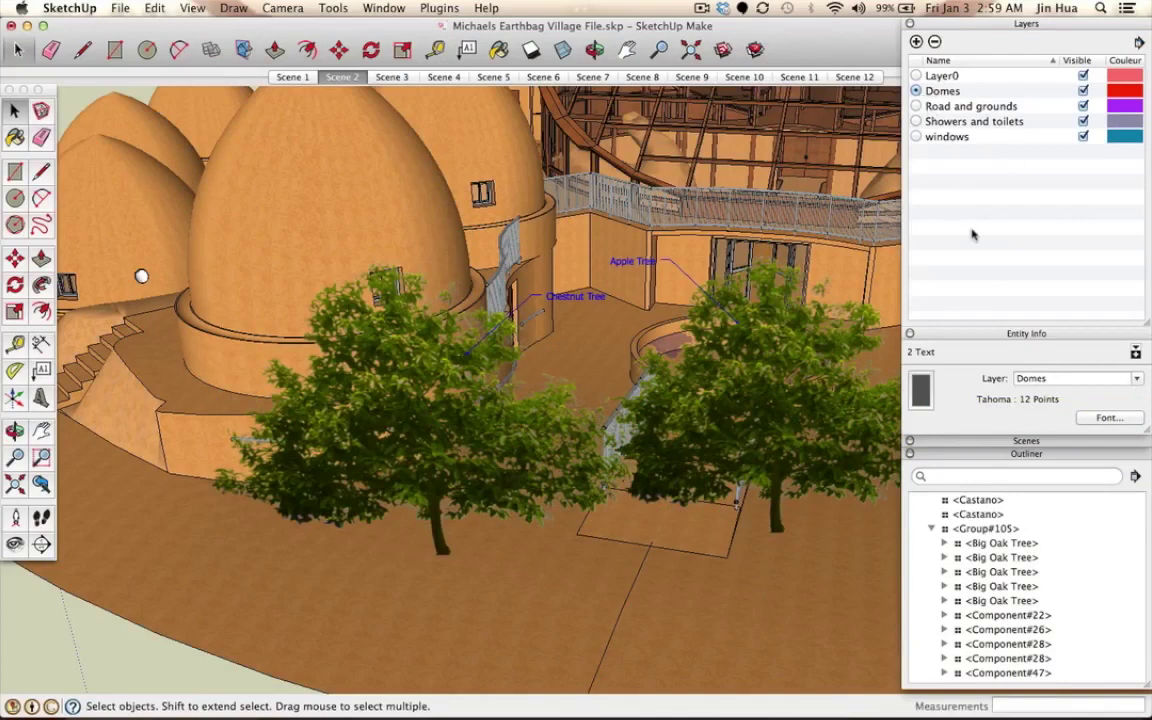
{"action": "left_click", "coordinate": [385, 7]}
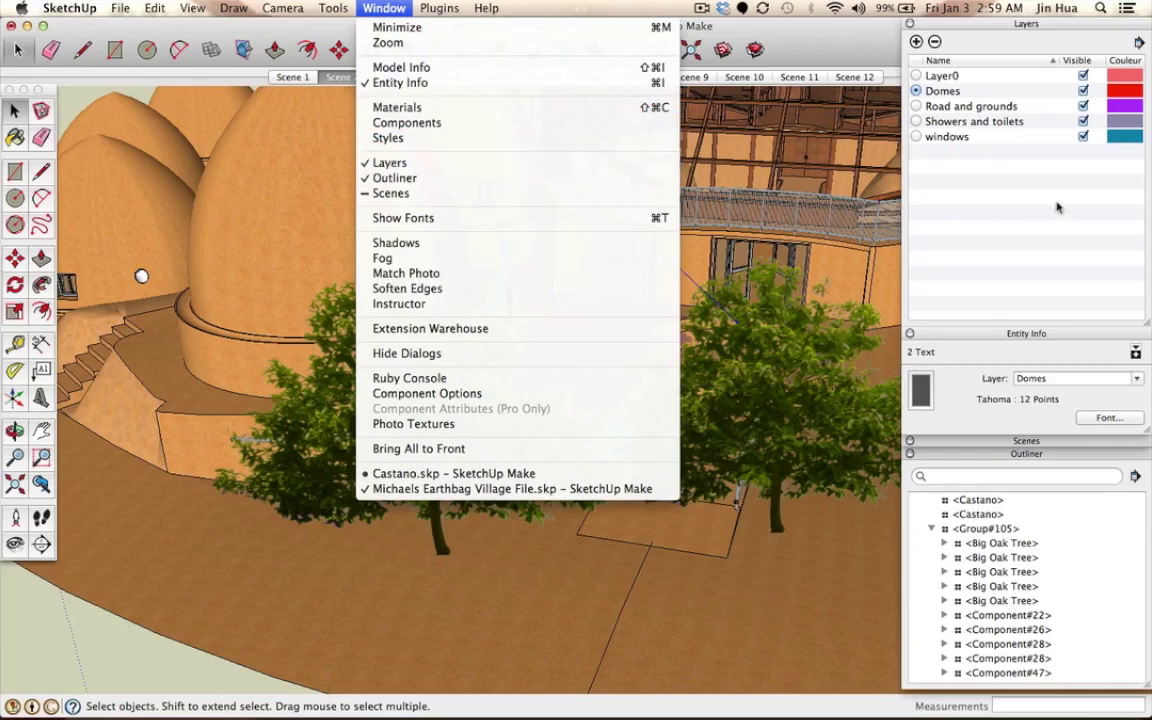
{"action": "left_click", "coordinate": [951, 182]}
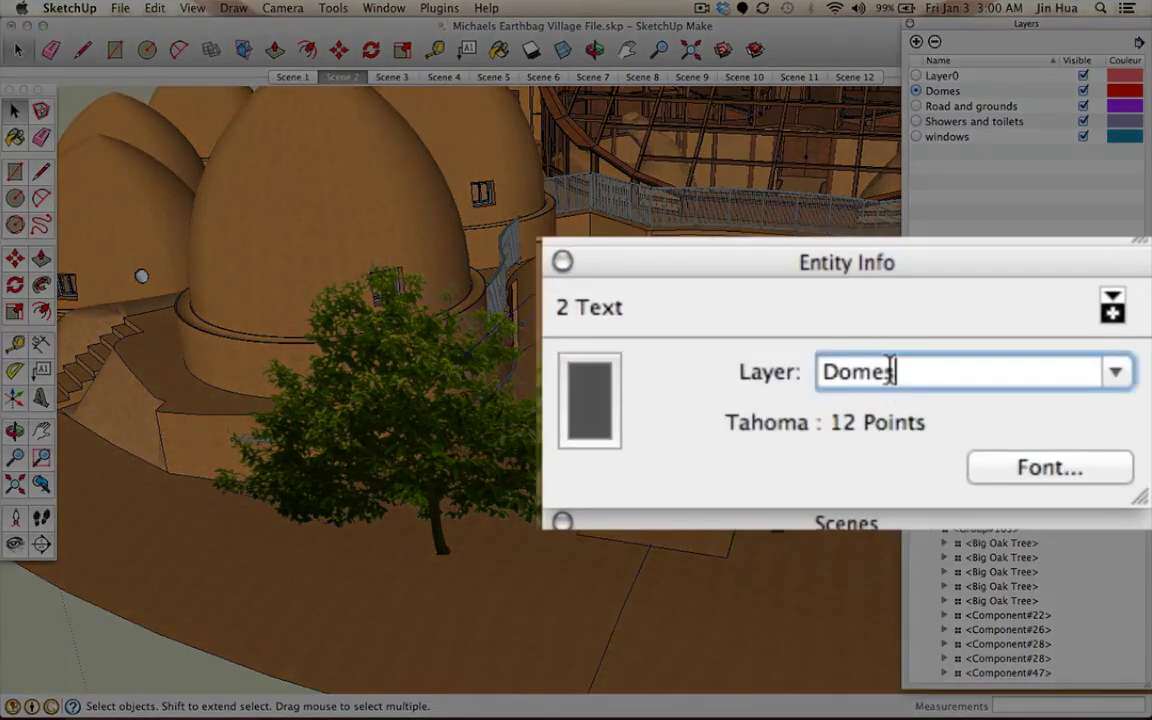
{"action": "left_click_drag", "start_coordinate": [890, 368], "coordinate": [722, 373]}
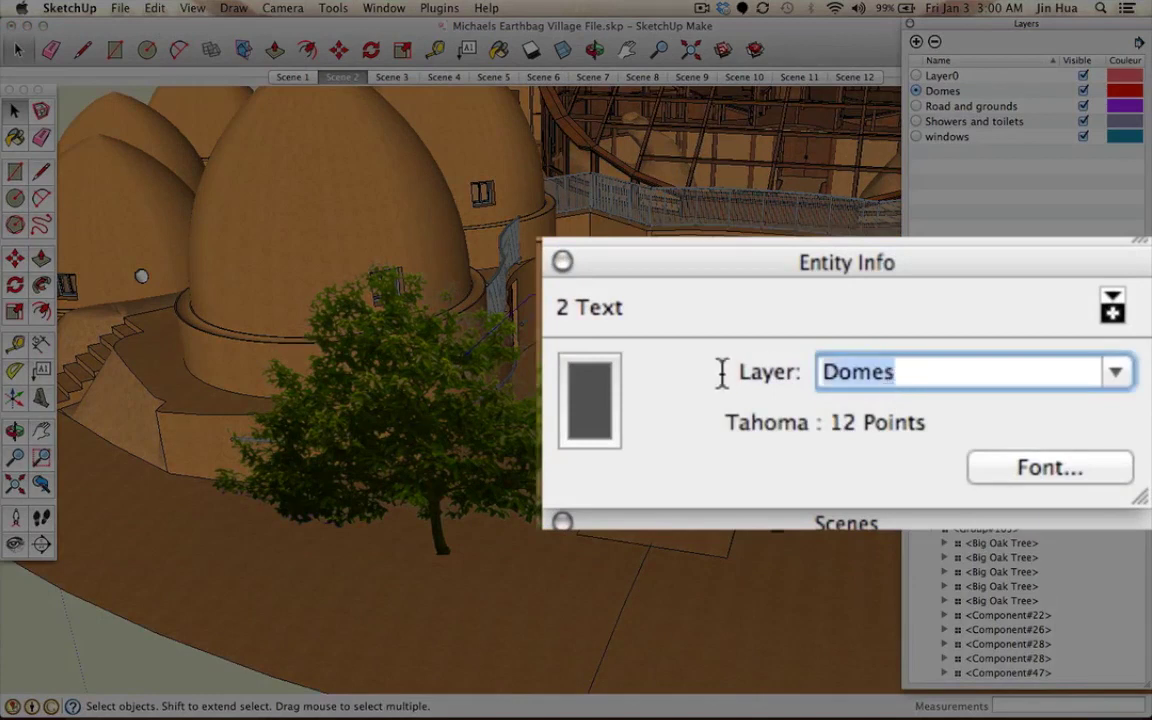
{"action": "type", "text": "Layers"}
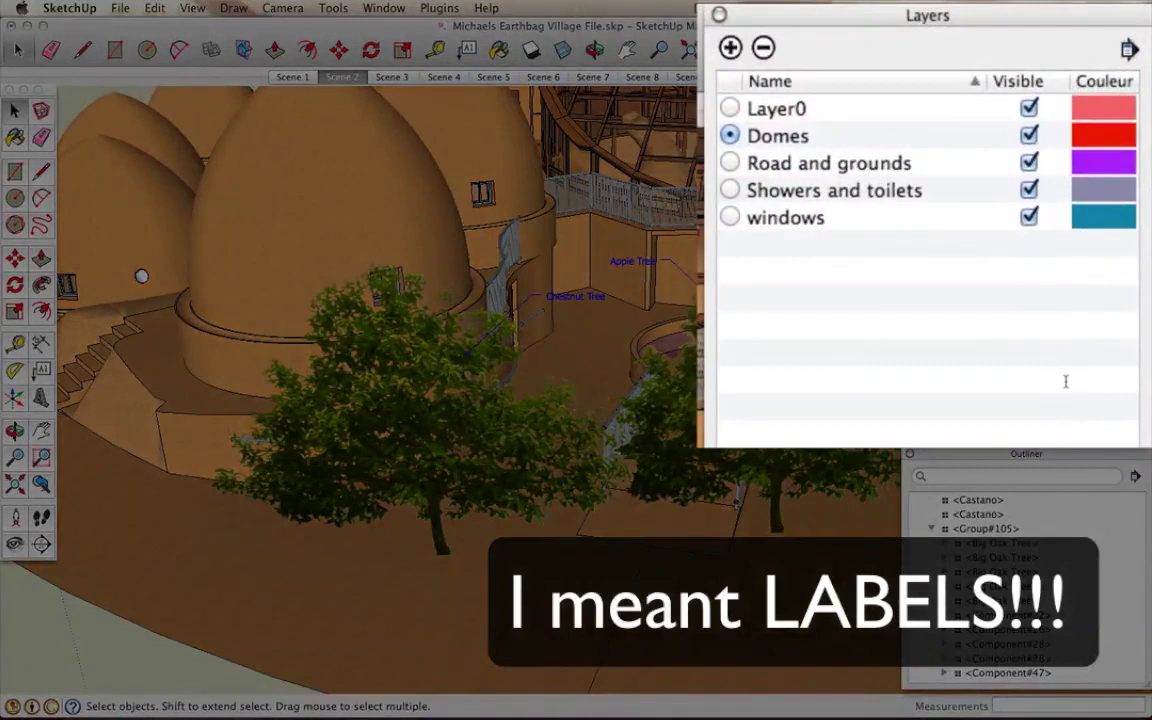
Step: Add a layer named "Labels" and assign the two selected tree labels to it
{"action": "left_click", "coordinate": [729, 48]}
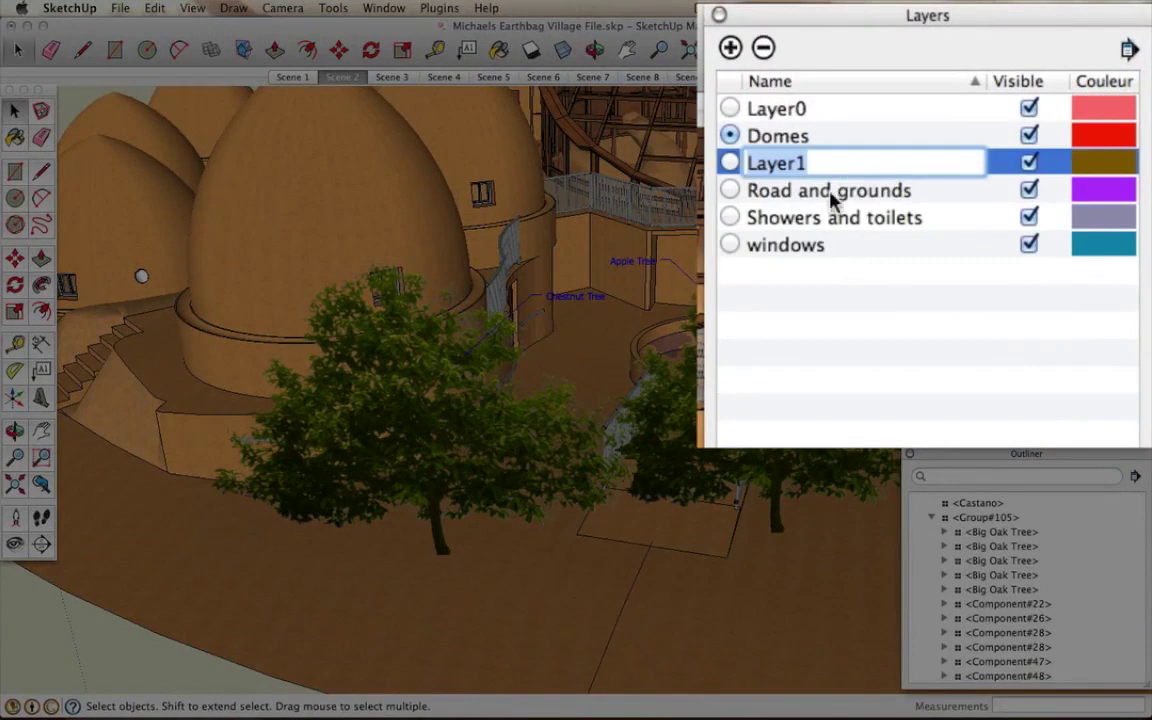
{"action": "type", "text": "Labels"}
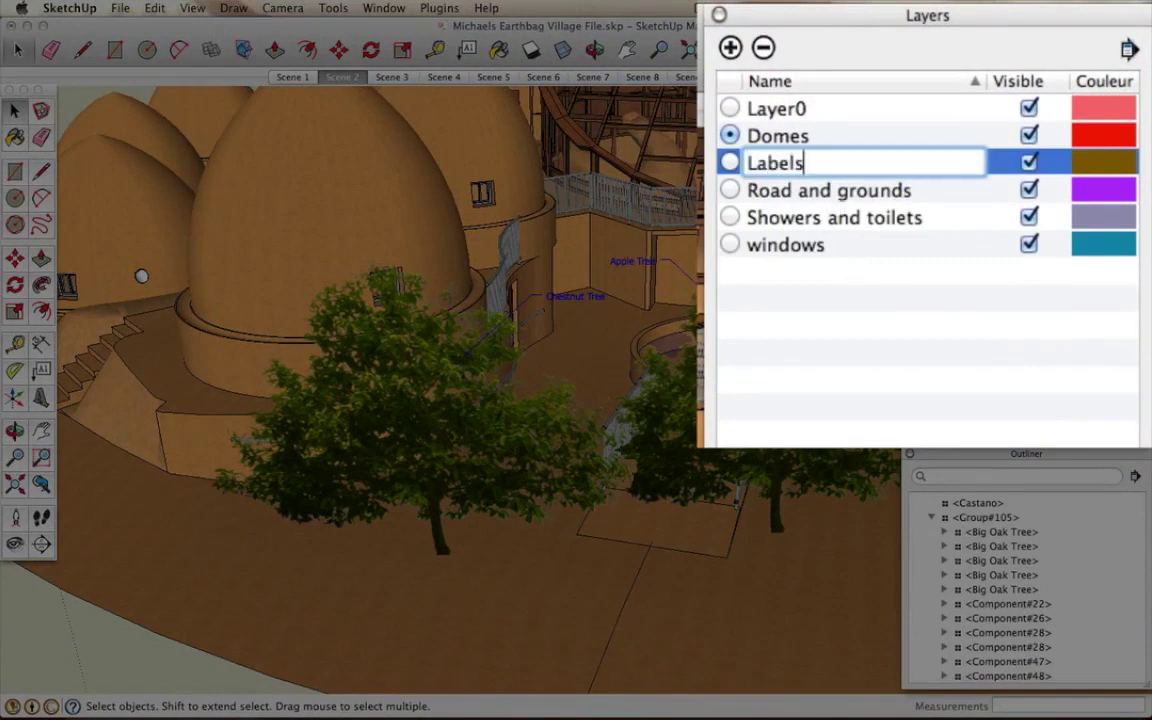
{"action": "key", "text": "Return"}
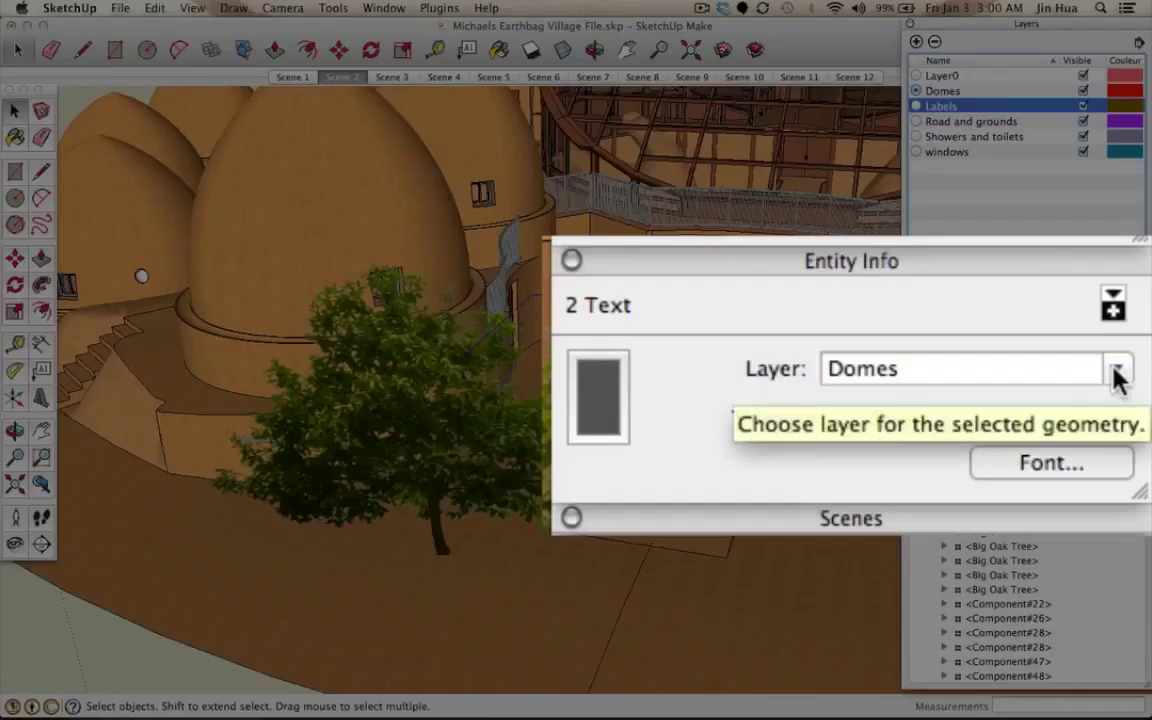
{"action": "left_click", "coordinate": [1117, 378]}
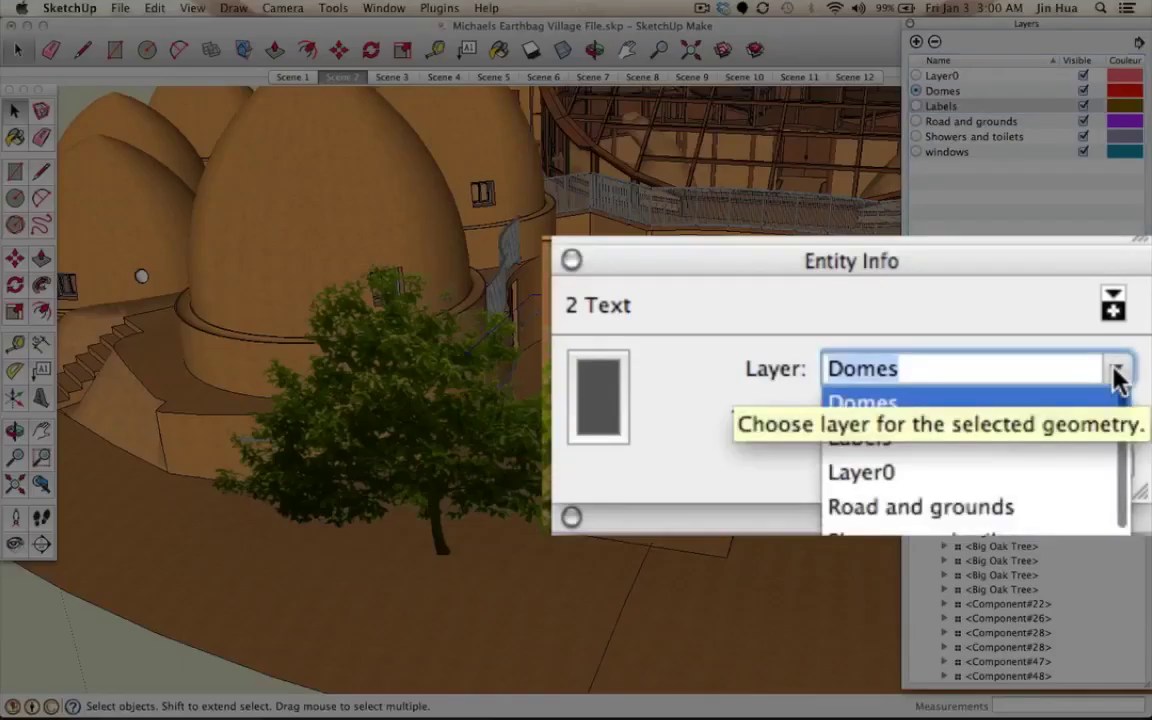
{"action": "left_click", "coordinate": [890, 445]}
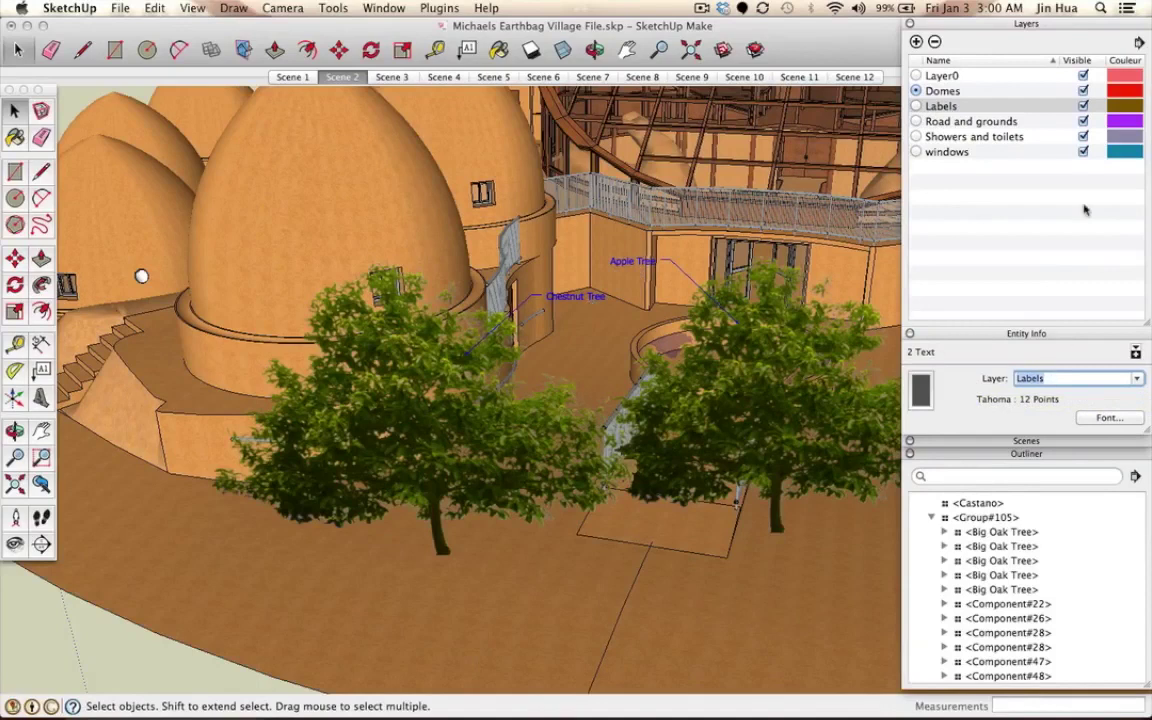
Step: Hide the Labels layer and show it again, twice, to check its effect on both tree labels
{"action": "left_click", "coordinate": [1083, 106]}
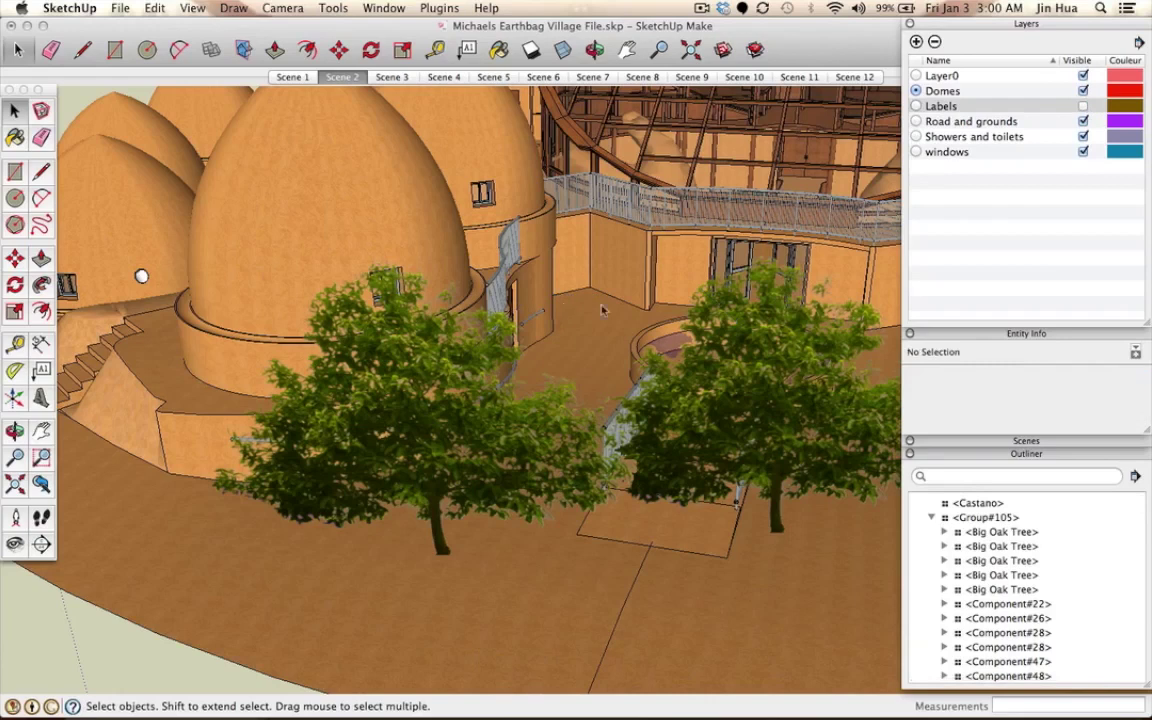
{"action": "left_click", "coordinate": [1083, 106]}
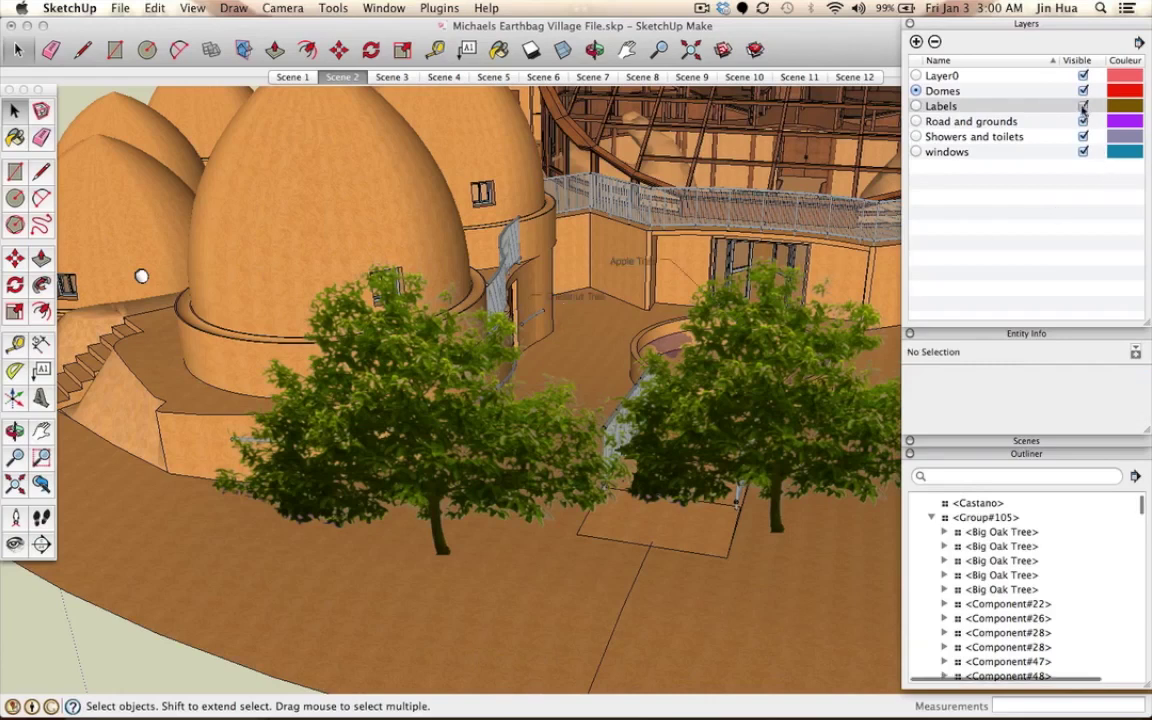
{"action": "left_click", "coordinate": [1083, 106]}
{"action": "left_click", "coordinate": [1083, 106]}
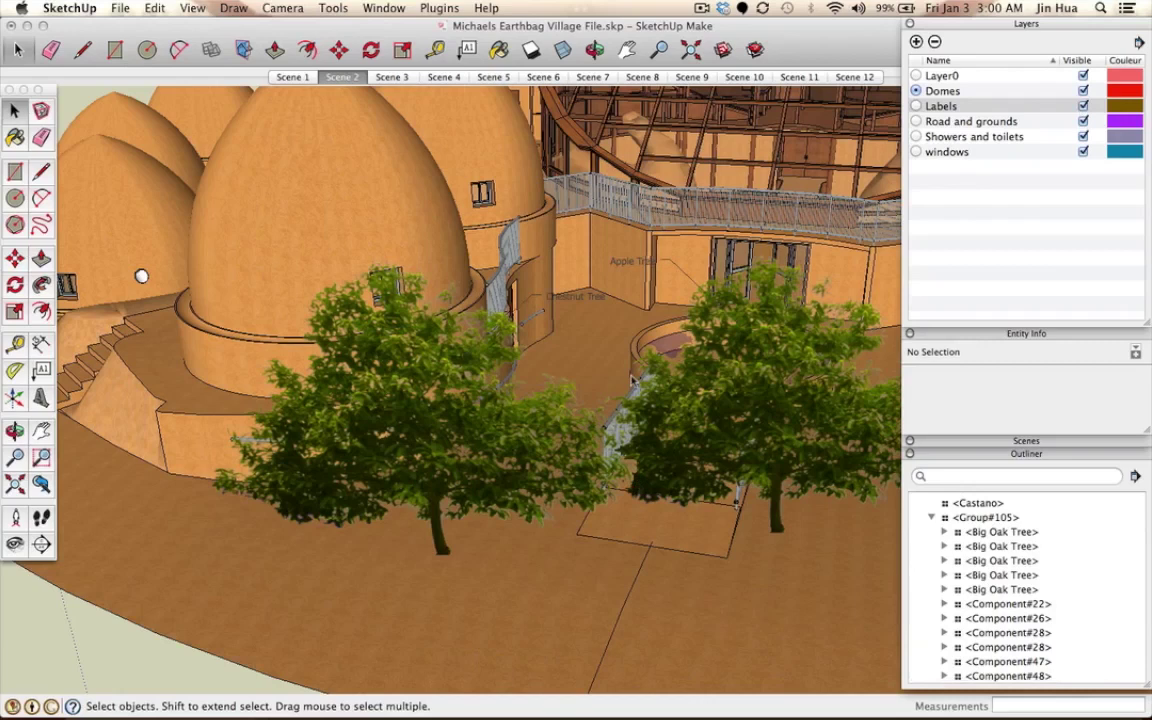
{"action": "scroll", "coordinate": [632, 380], "scroll_direction": "down", "scroll_amount": 3}
{"action": "middle_click_drag", "start_coordinate": [632, 380], "coordinate": [603, 378]}
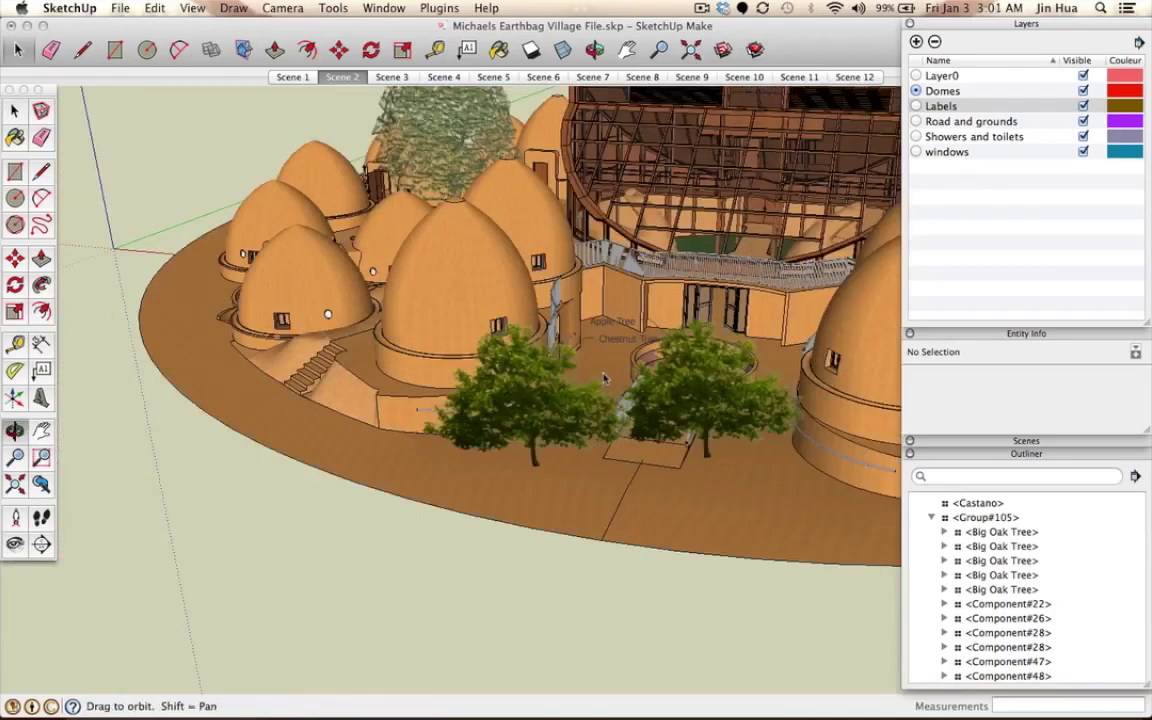